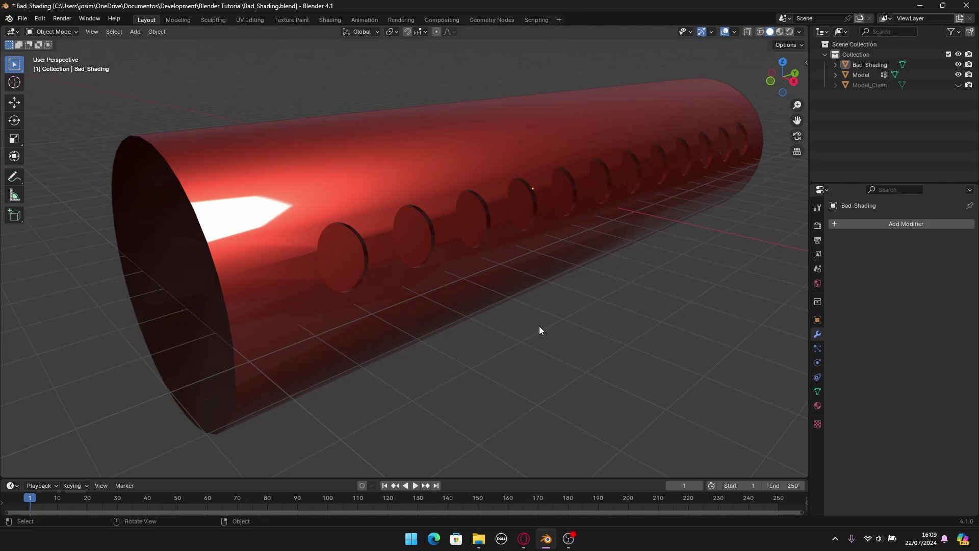
- Orbit around the cylinders to inspect the round discs on their sides
mouse_move(489, 313)
middle_mouse_down()
mouse_move(473, 307)
mouse_move(479, 326)
mouse_move(469, 323)
middle_mouse_up()
middle_click_drag(309, 265, 421, 310)
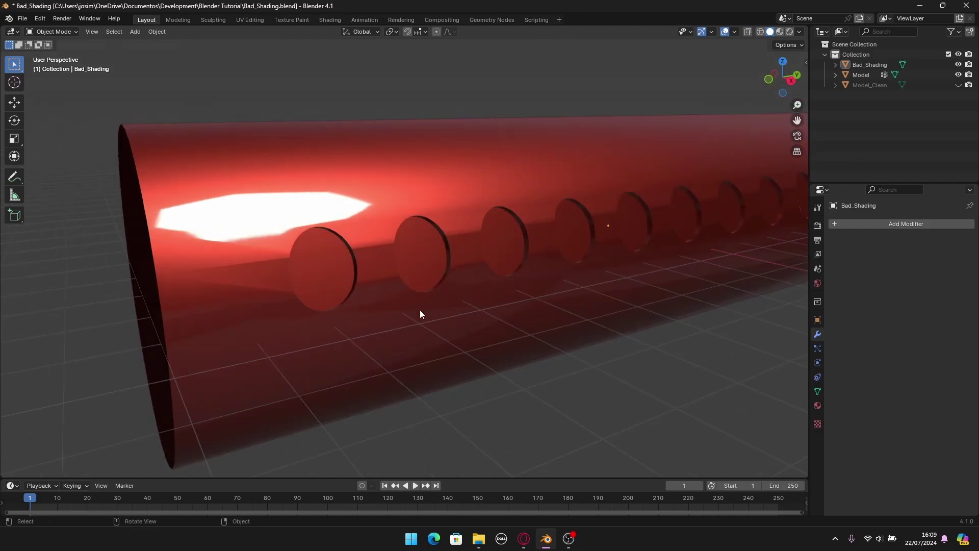
middle_click_drag(450, 253, 243, 271)
middle_click_drag(655, 243, 225, 309)
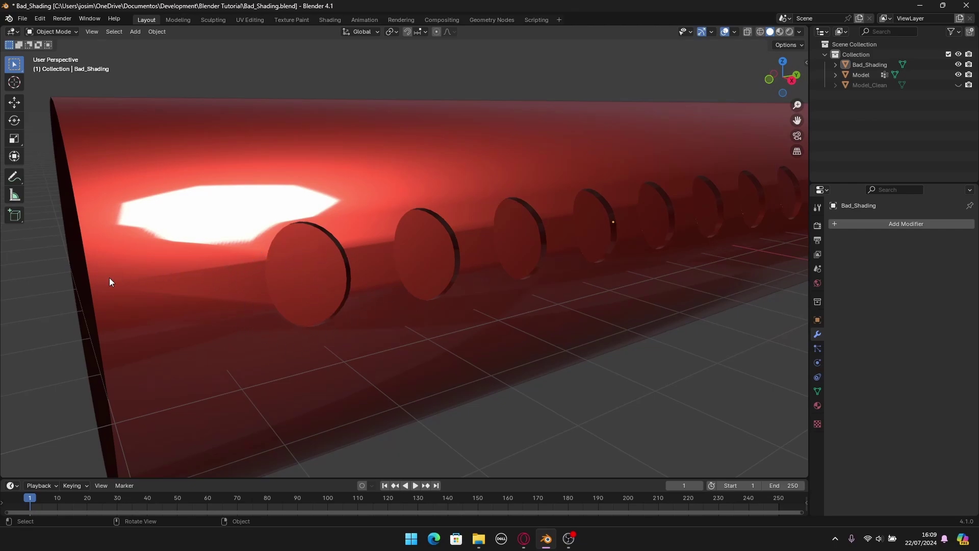
middle_click_drag(306, 308, 453, 333)
- Select the Bad_Shading cylinder and inspect vertices on a hole's rim in edit mode
left_click(406, 297)
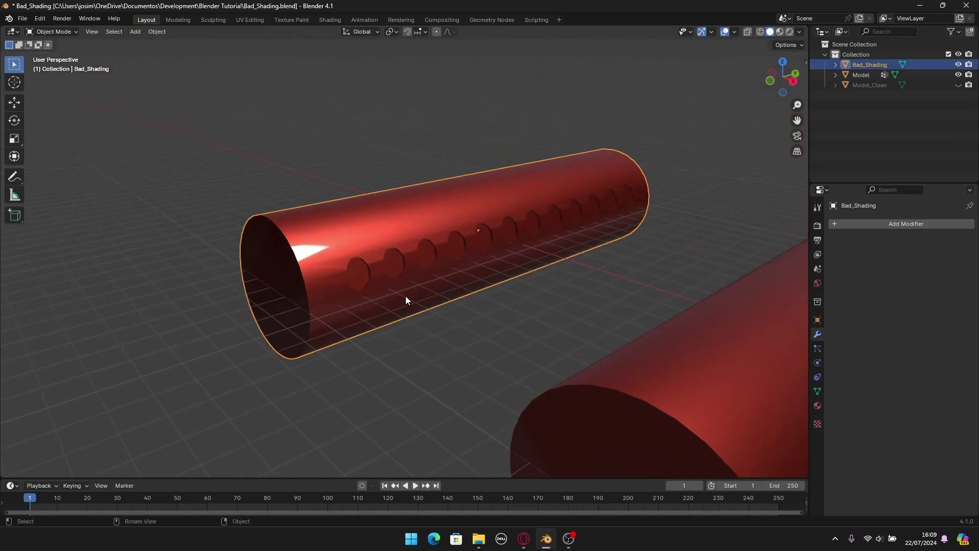
scroll(408, 302, "up", 5)
key("Tab")
middle_click_drag(409, 305, 422, 303, "shift")
key("2")
key("1")
left_click_drag(301, 260, 318, 297)
scroll(331, 299, "up", 1)
middle_click_drag(332, 299, 383, 268, "shift")
key("Tab")
scroll(354, 259, "down", 6)
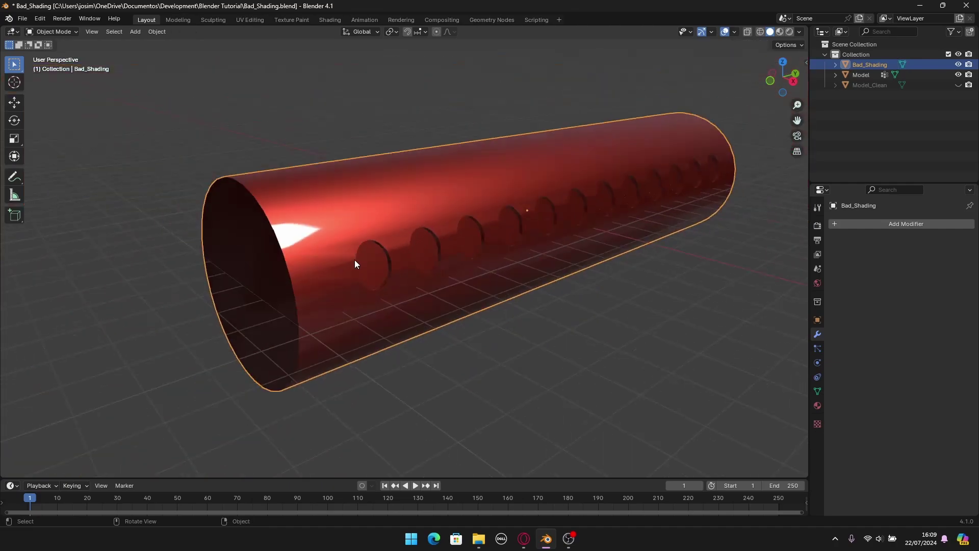
middle_click_drag(503, 357, 335, 262, "shift")
- Inspect a hole-rim vertex on the Model cylinder in edit mode, advancing to frame 2
left_click(417, 254)
key("Tab")
middle_click_drag(437, 280, 424, 290, "shift")
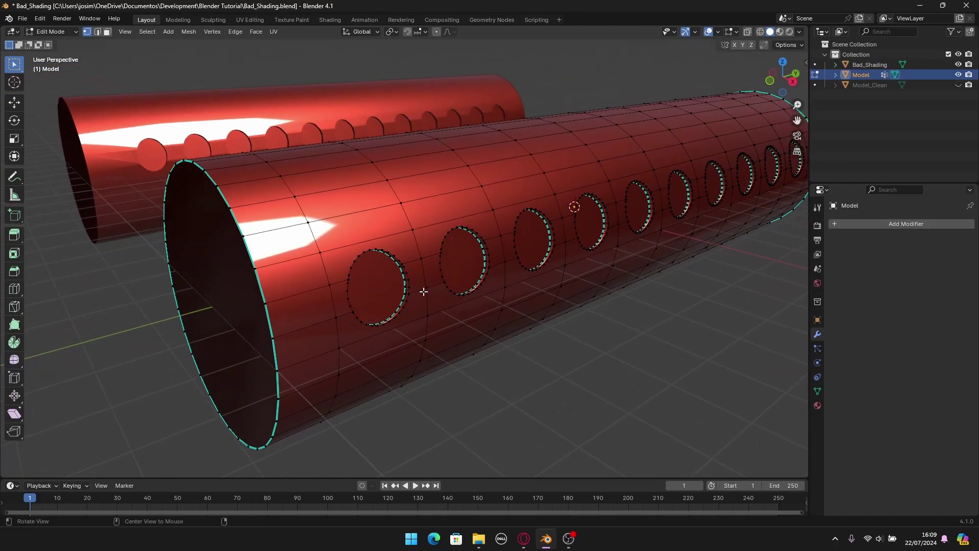
scroll(421, 290, "up", 5)
key("Right")
scroll(412, 295, "down", 6)
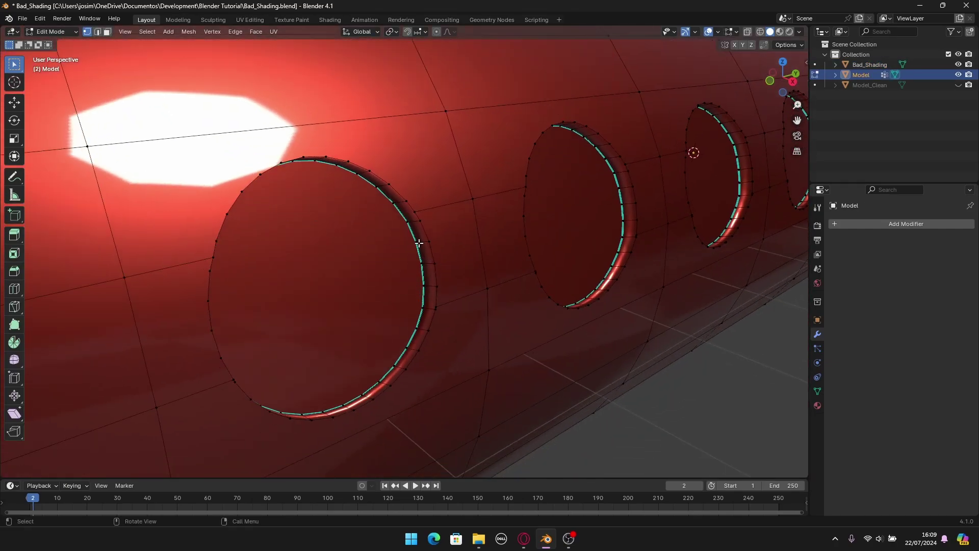
left_click(422, 226)
scroll(427, 238, "up", 5)
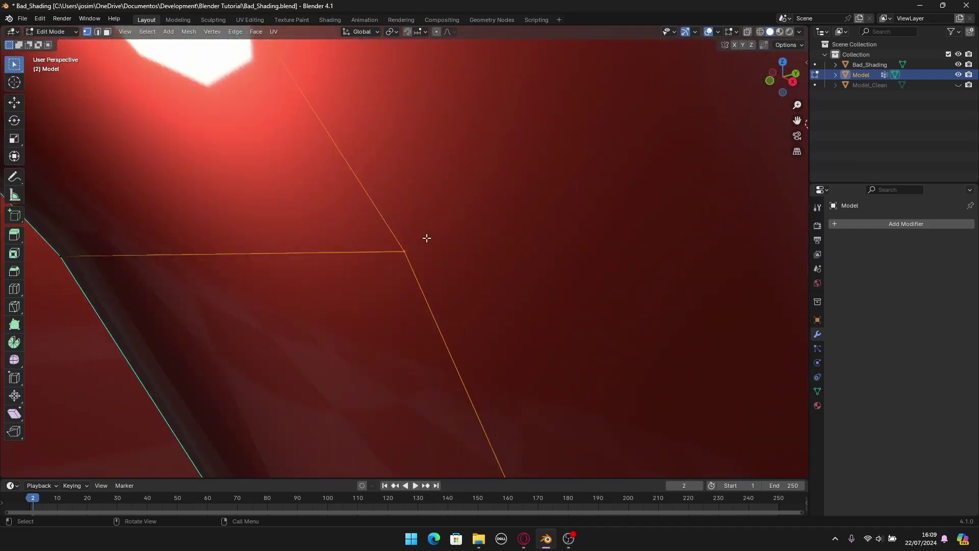
scroll(429, 247, "down", 5)
middle_click_drag(457, 288, 450, 328)
scroll(449, 328, "down", 5)
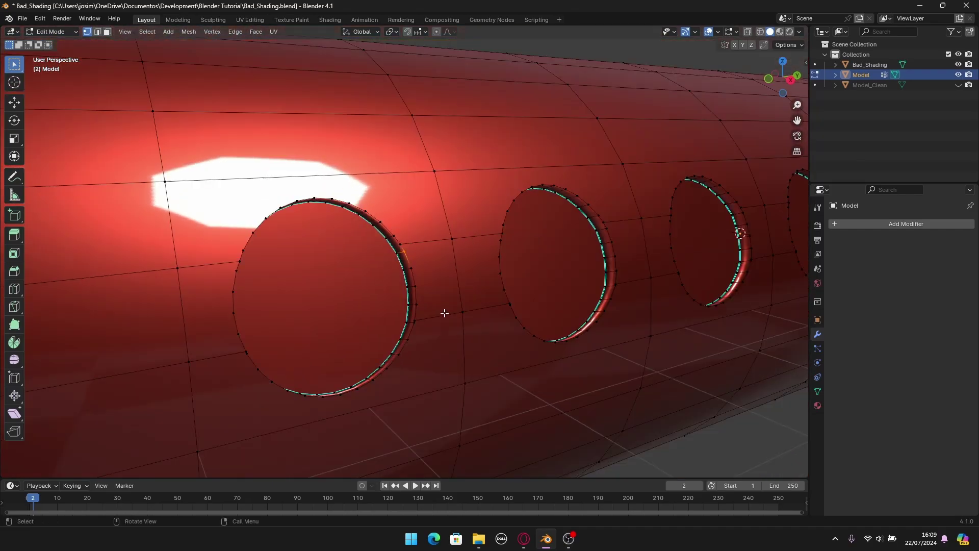
key("Tab")
middle_click_drag(446, 280, 421, 348)
scroll(421, 348, "down", 2)
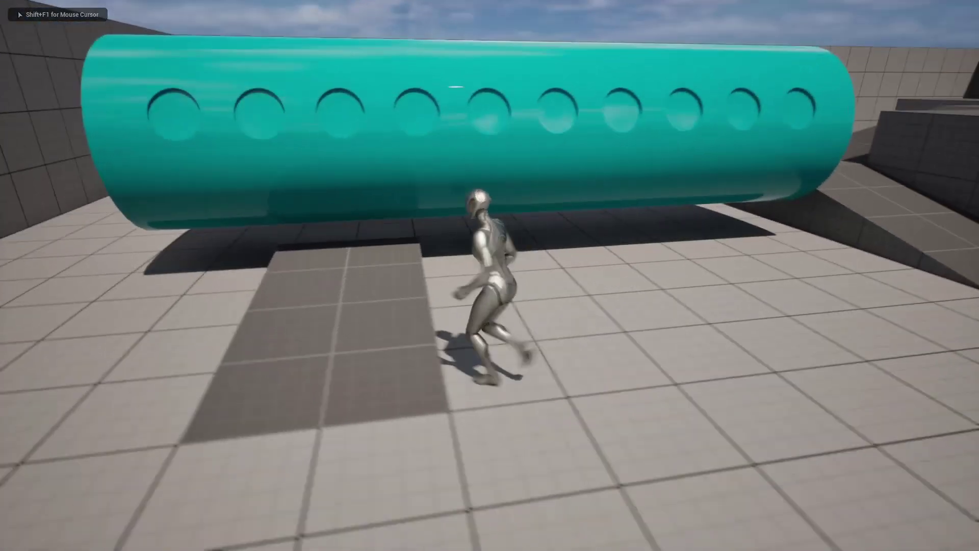
- Run the character around the ramp beside the cylinder with the W, A, S, D keys
key("w")
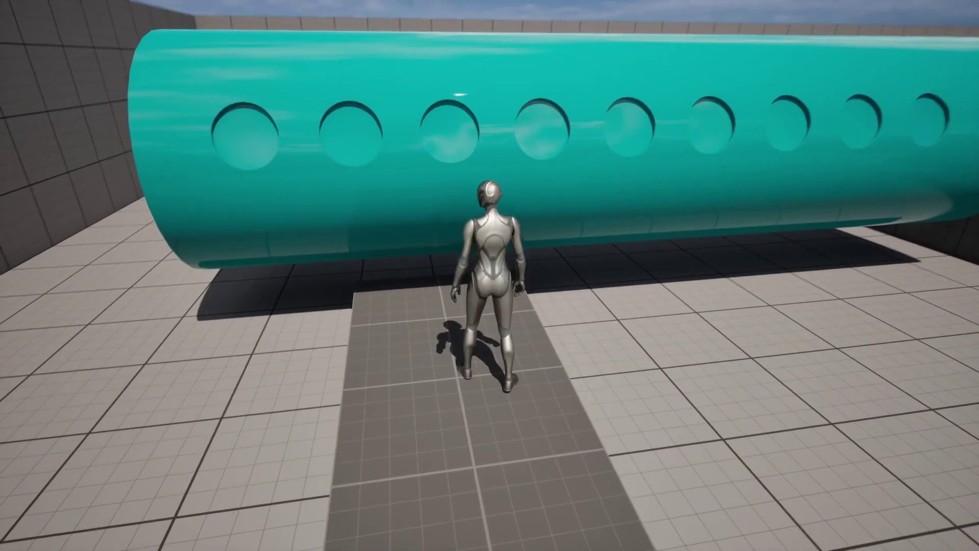
key("s")
key("d")
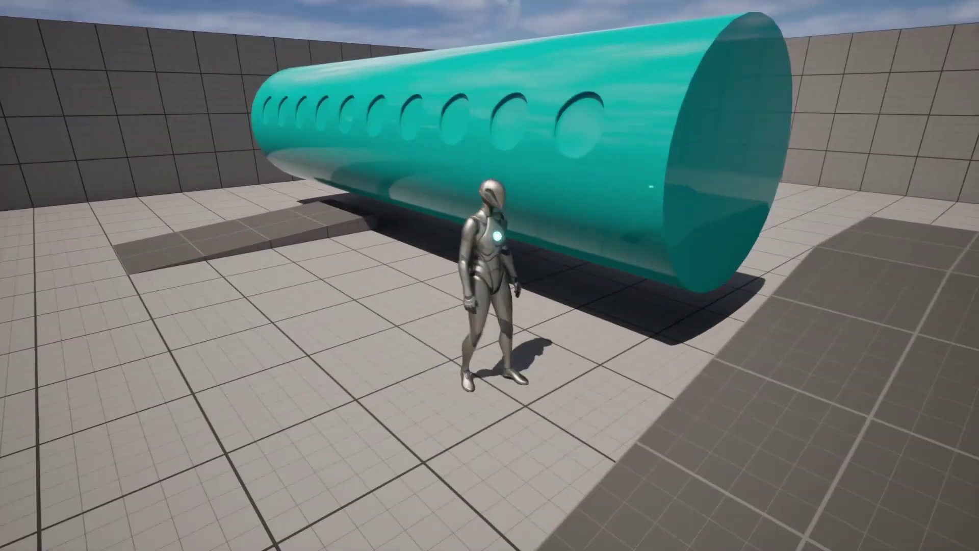
key("w")
key("a")
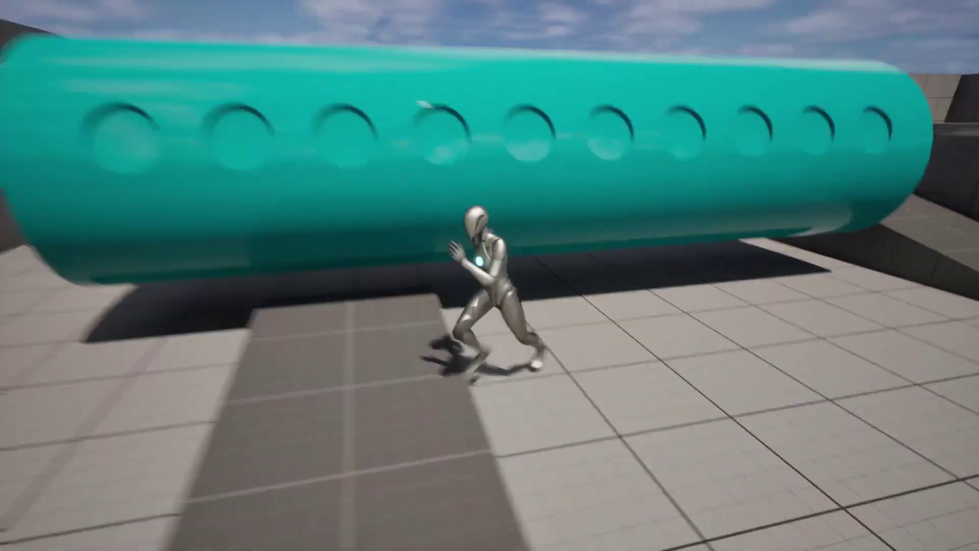
key("w")
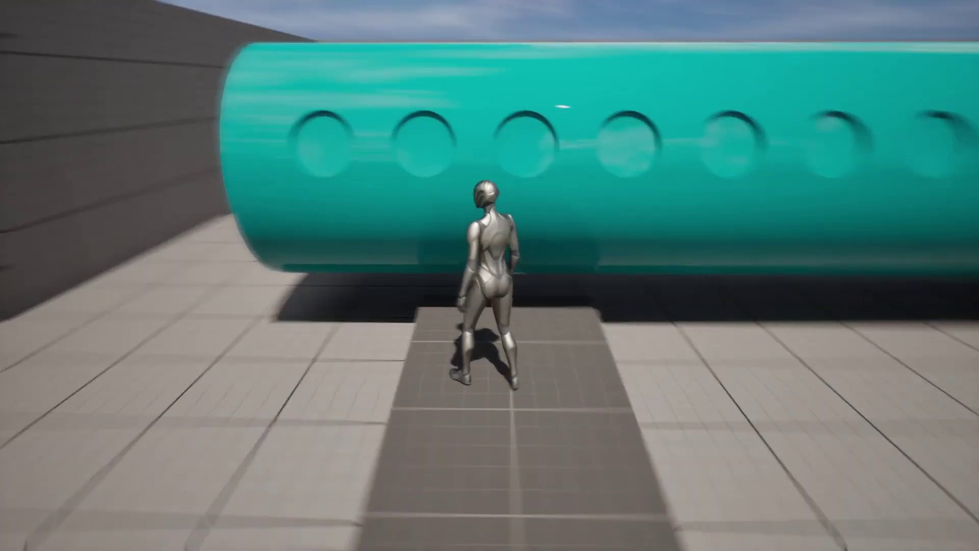
key("d")
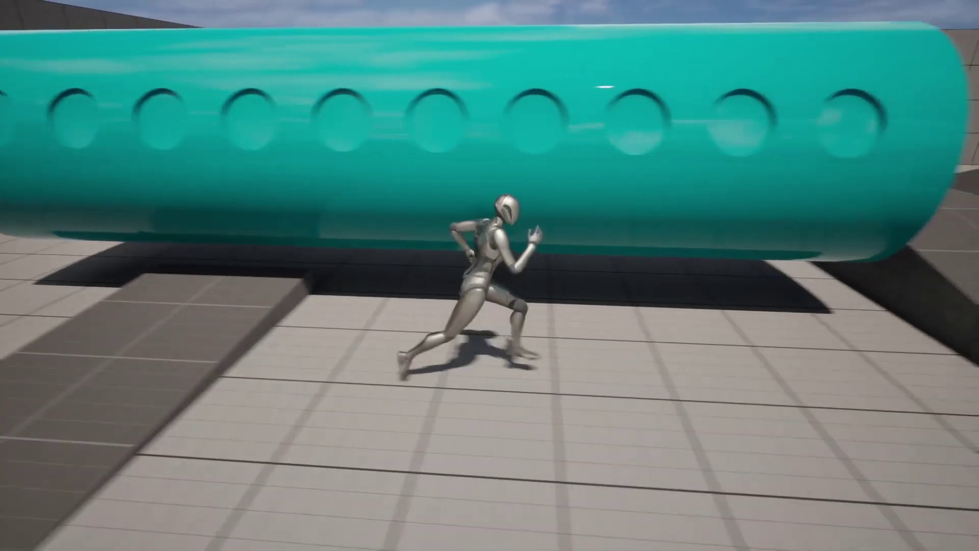
key("a")
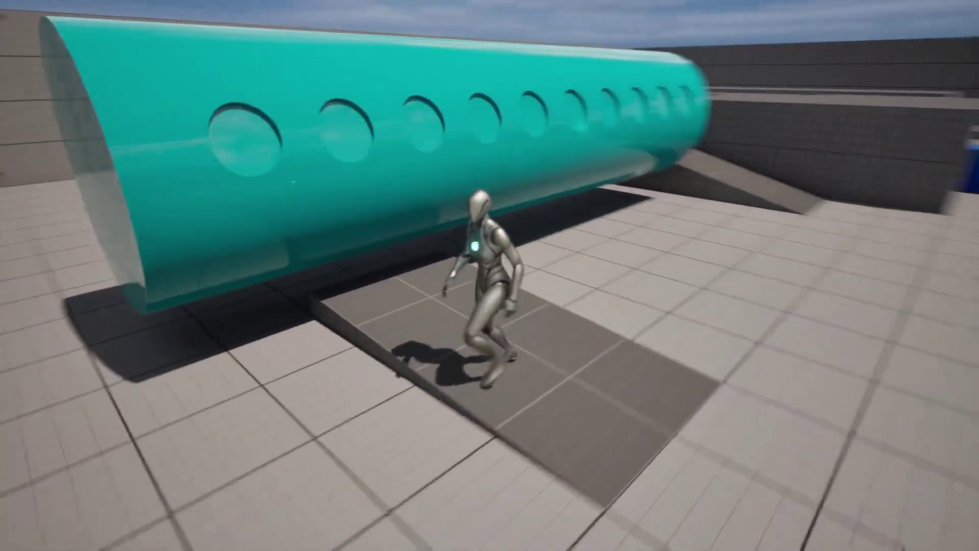
key("w")
key("d")
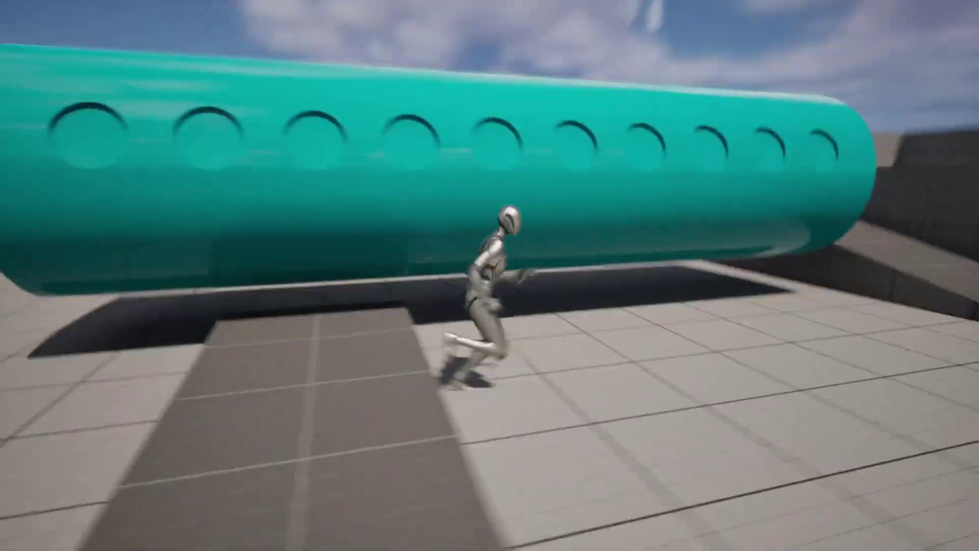
key("s")
key("w")
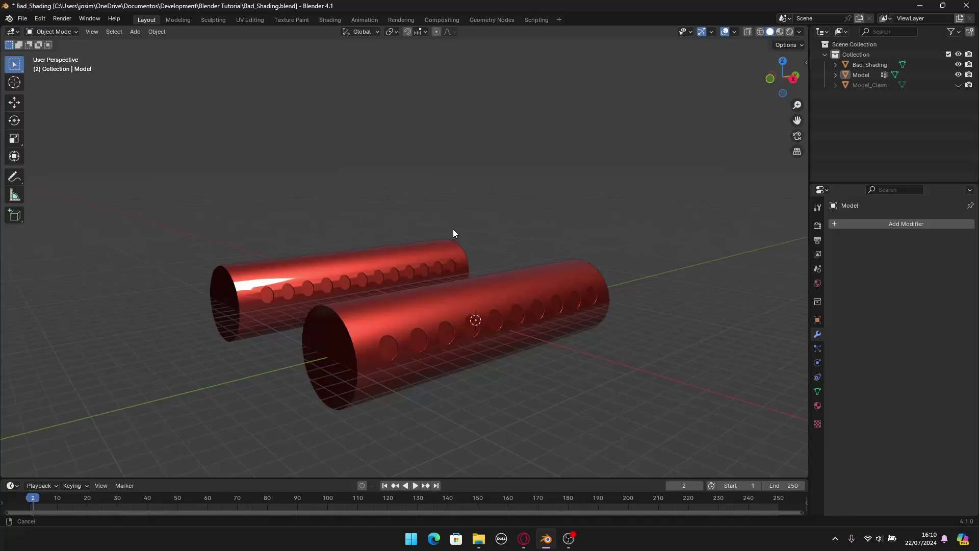
- Orbit around the two red cylinders and close in on the holes
middle_click_drag(453, 233, 508, 233)
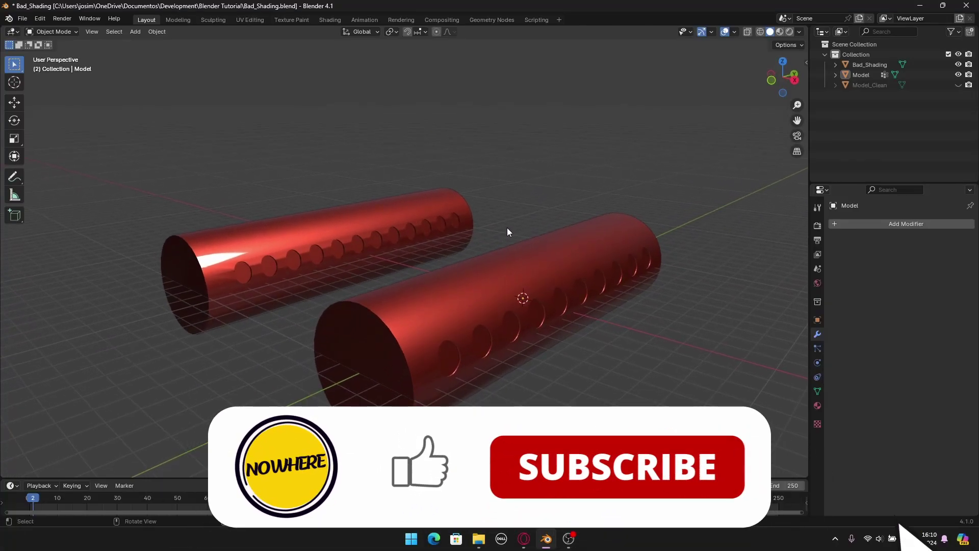
middle_click_drag(507, 228, 533, 224)
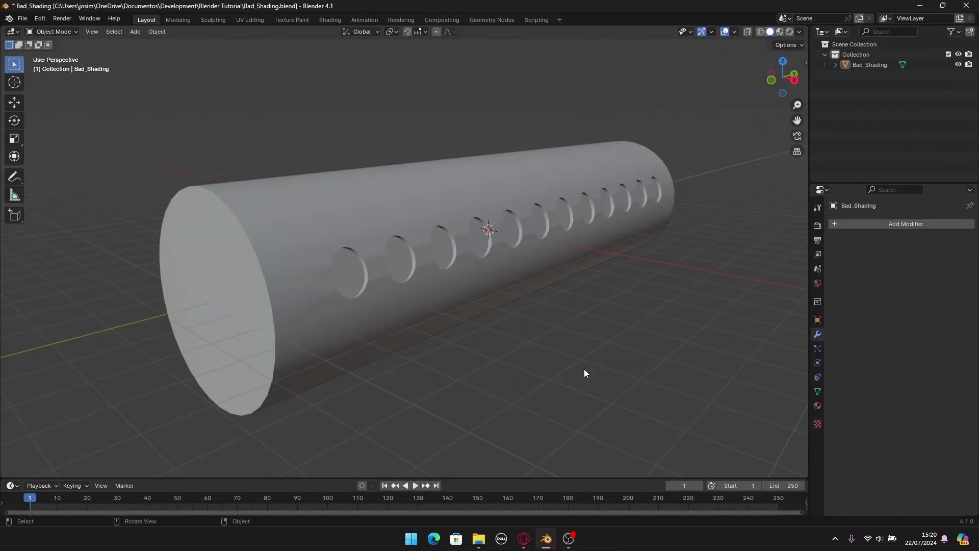
scroll(526, 284, "down", 2)
scroll(500, 282, "up", 4)
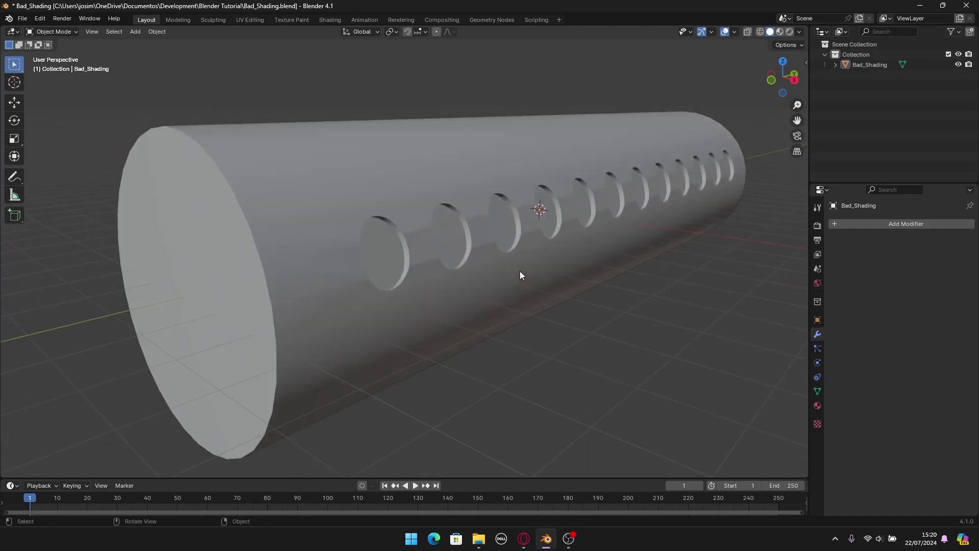
middle_click_drag(512, 233, 314, 256)
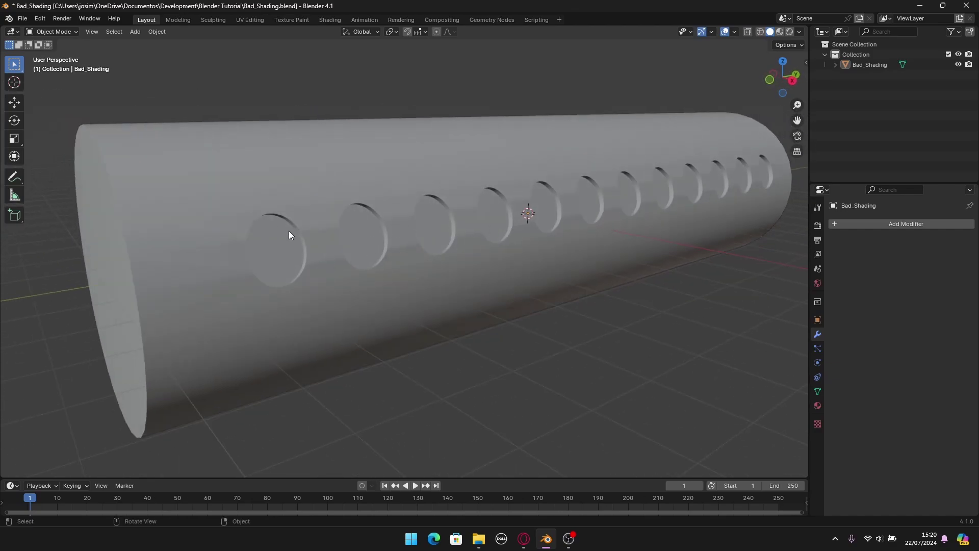
middle_click_drag(463, 233, 629, 287)
scroll(399, 255, "up", 4)
scroll(433, 291, "down", 3)
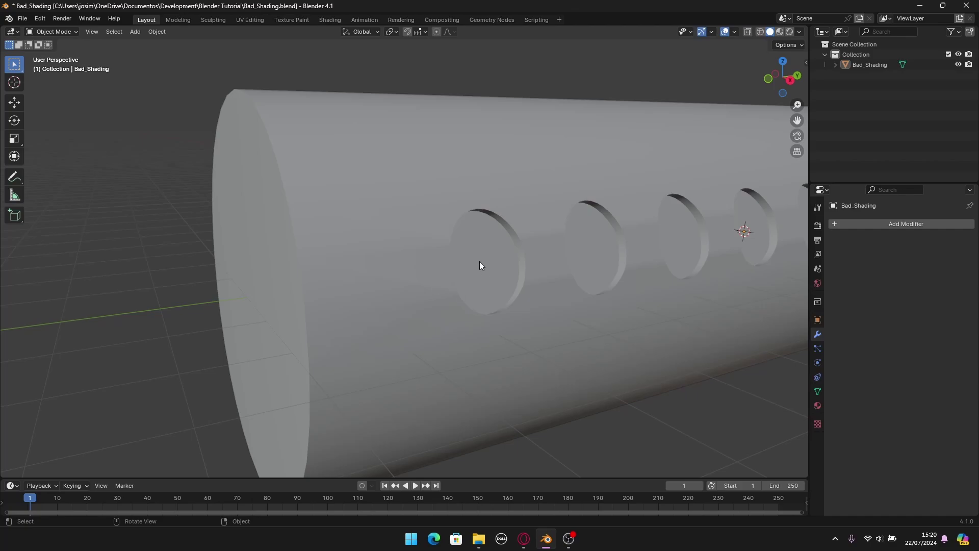
- Inspect the grey holed cylinder's wall face between two holes in edit mode
left_click(549, 254)
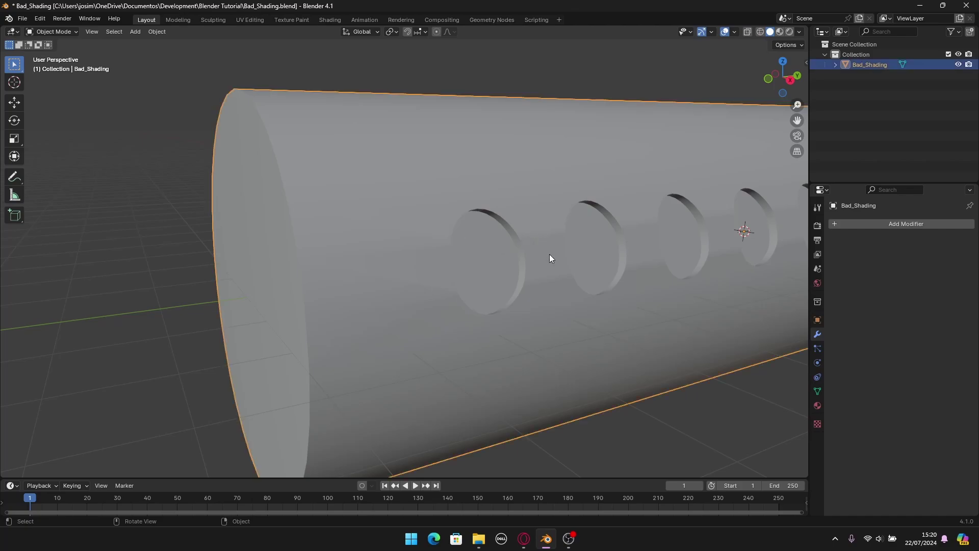
key("Tab")
scroll(561, 271, "up", 3)
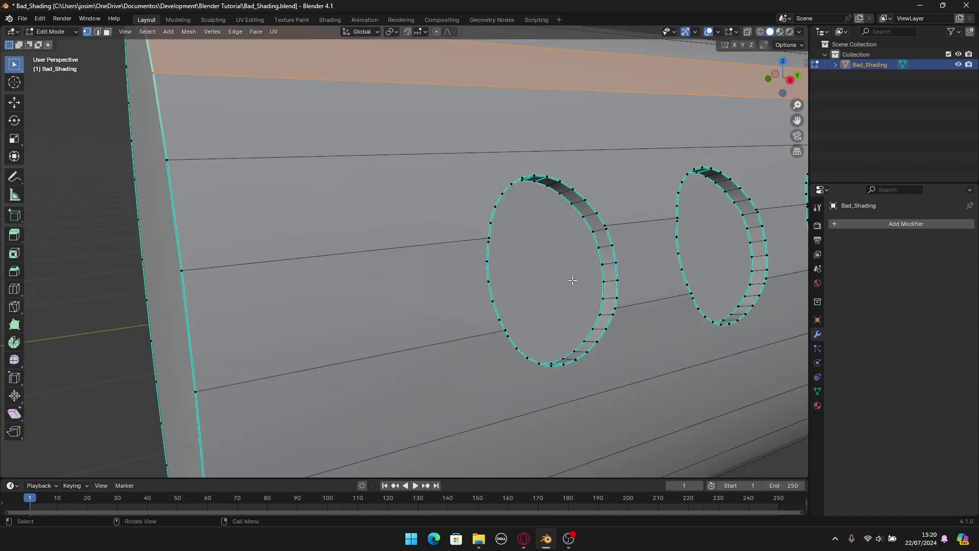
left_click(638, 252)
key("KP_Decimal")
scroll(507, 307, "down", 1)
key("1")
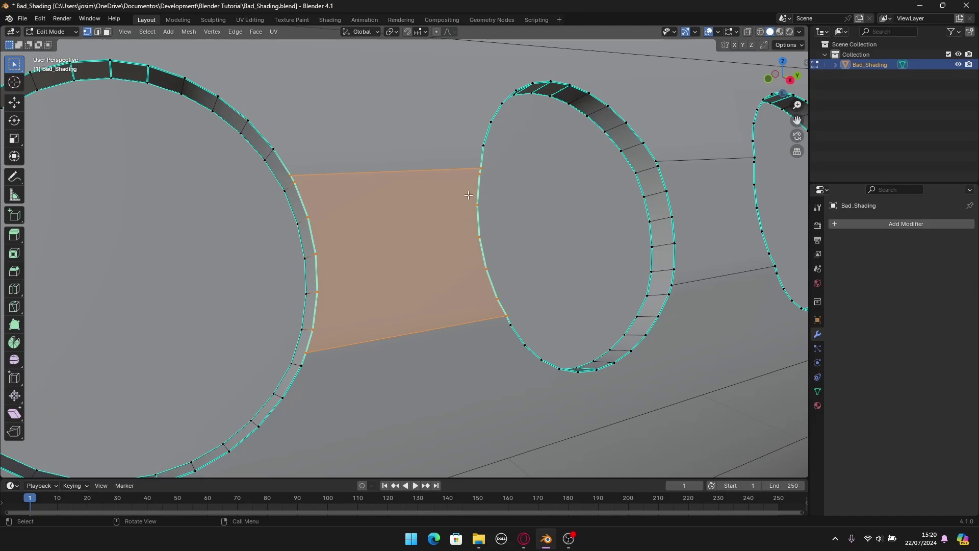
scroll(487, 260, "down", 4)
scroll(441, 249, "down", 1)
scroll(442, 248, "down", 1)
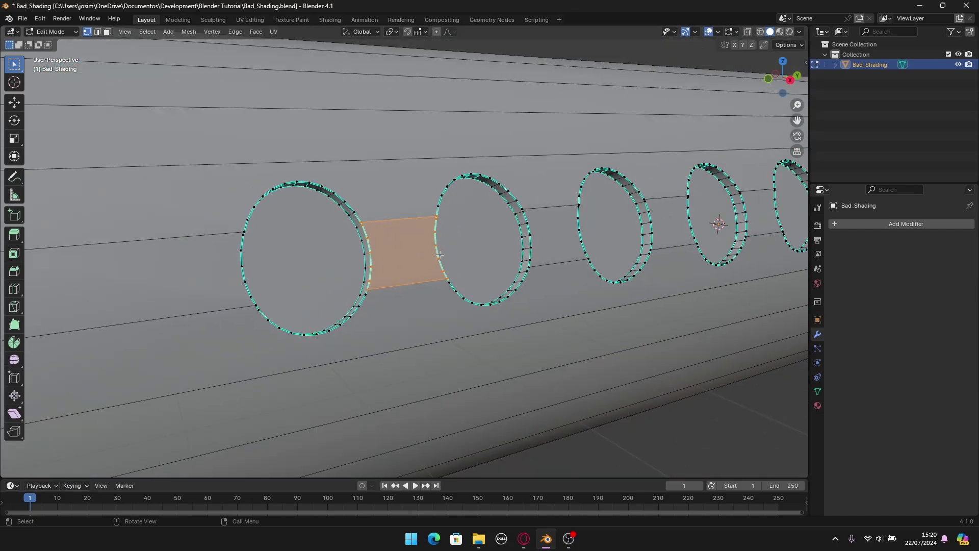
key("Tab")
scroll(413, 268, "down", 1)
- View the holed cylinder from an angle and briefly toggle its edit mode
middle_click_drag(412, 268, 476, 285, "shift")
middle_click_drag(475, 284, 475, 270)
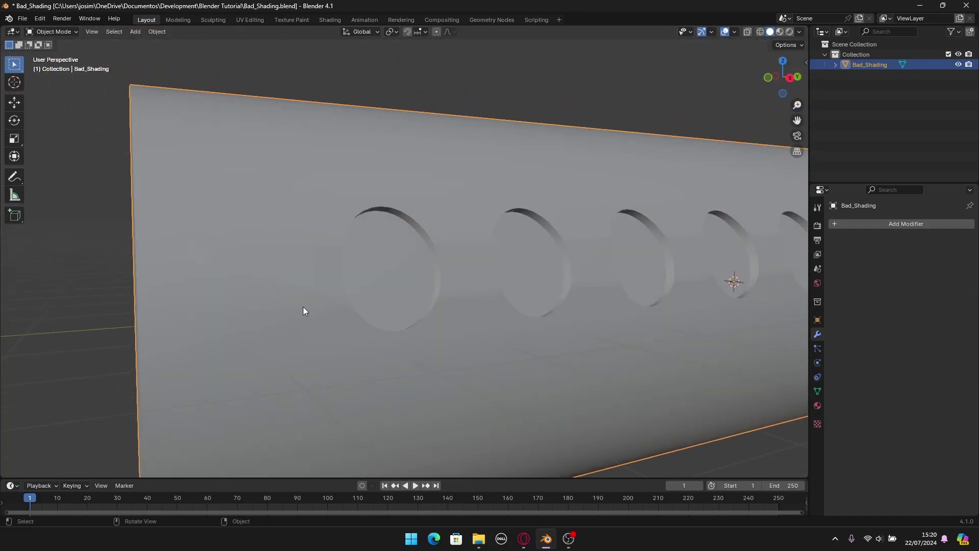
middle_click_drag(303, 311, 432, 291)
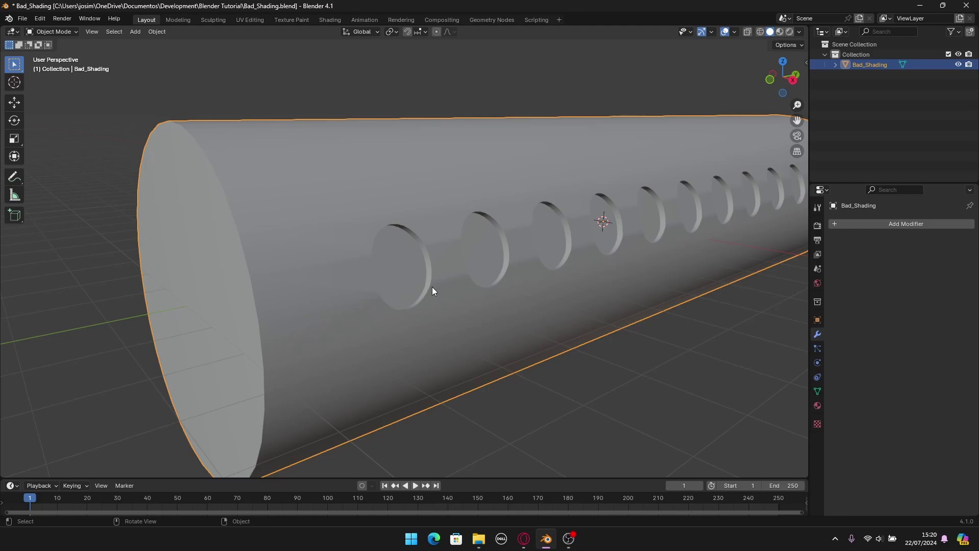
key("Tab")
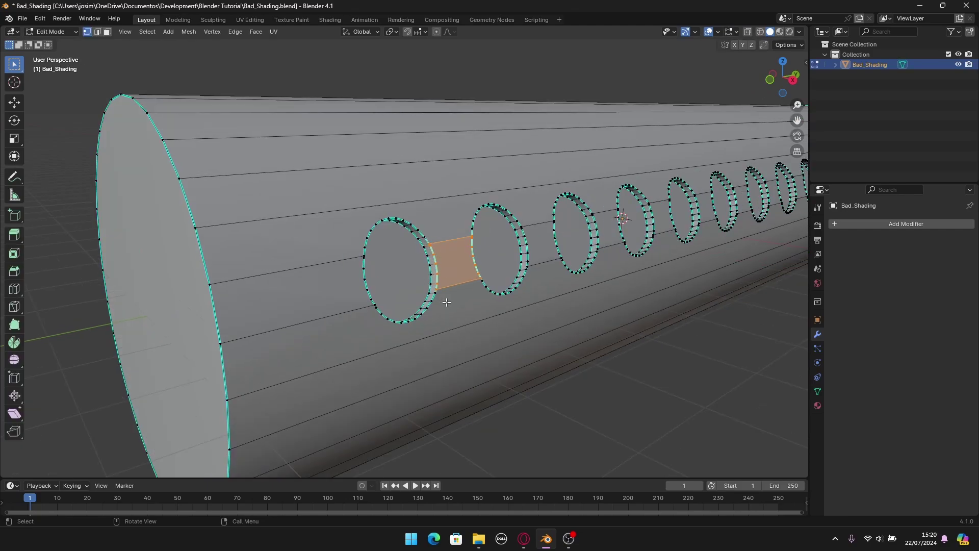
key("Tab")
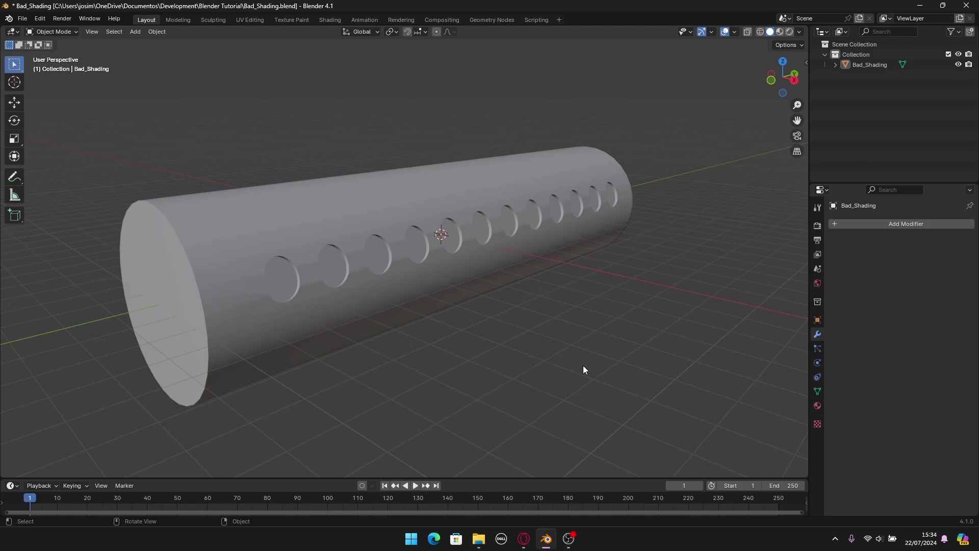
- Hide Bad_Shading and add a new cylinder rotated 90° about X
left_click(959, 64)
key("shift+a")
mouse_move(543, 267)
left_click(607, 317)
key("Tab")
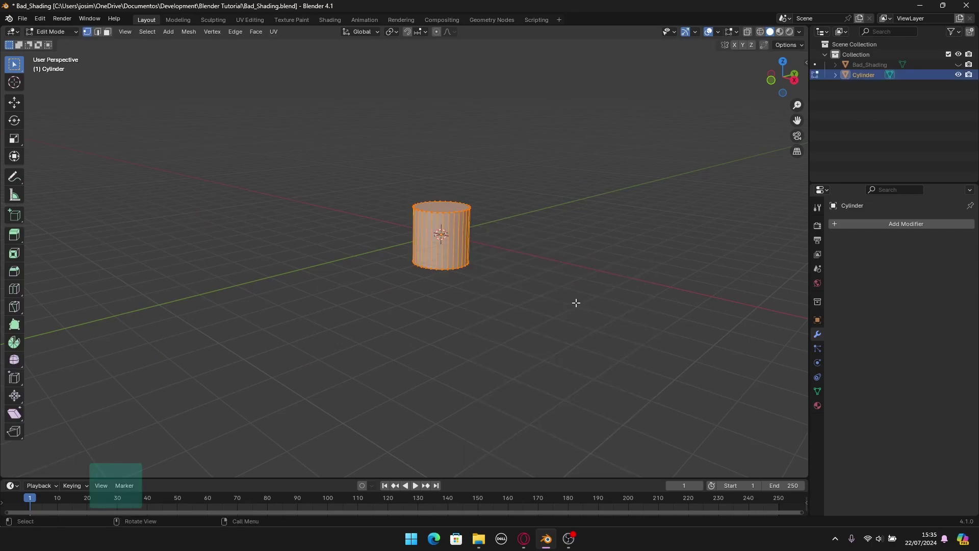
key("KP_Decimal")
scroll(575, 303, "down", 5)
type("rx90")
key("Return")
key("Tab")
- Set the cylinder's dimensions to 5 × 20 × 5 m and shade it smooth
key("n")
left_click(768, 221)
type("5")
left_click(768, 241)
type("5")
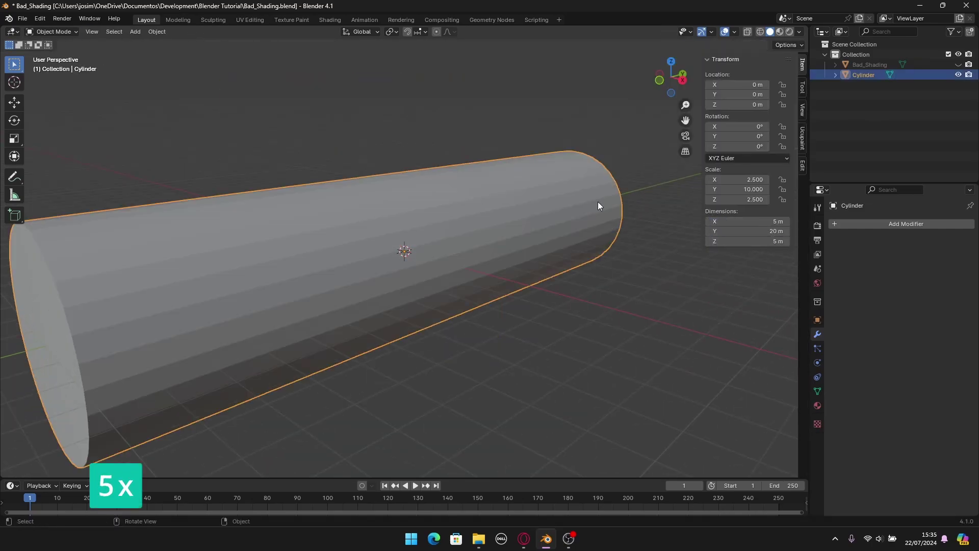
type("n")
left_click(536, 298)
- Add a circle mesh and rotate it 90° about Y in a wireframe side view
key("shift+a")
mouse_move(490, 293)
left_click(532, 97)
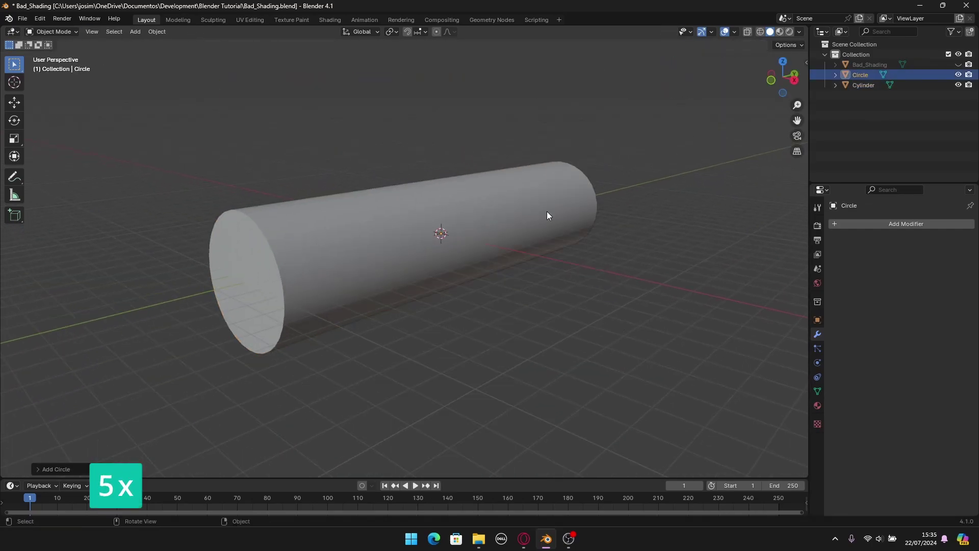
key("KP_3")
key("shift+z")
type("ry90")
key("Return")
scroll(543, 257, "up", 1)
- Scale the circle down and move it along X against the cylinder's side
key("s")
left_click(522, 247)
key("g")
left_click(297, 227)
key("KP_1")
scroll(375, 242, "up", 2)
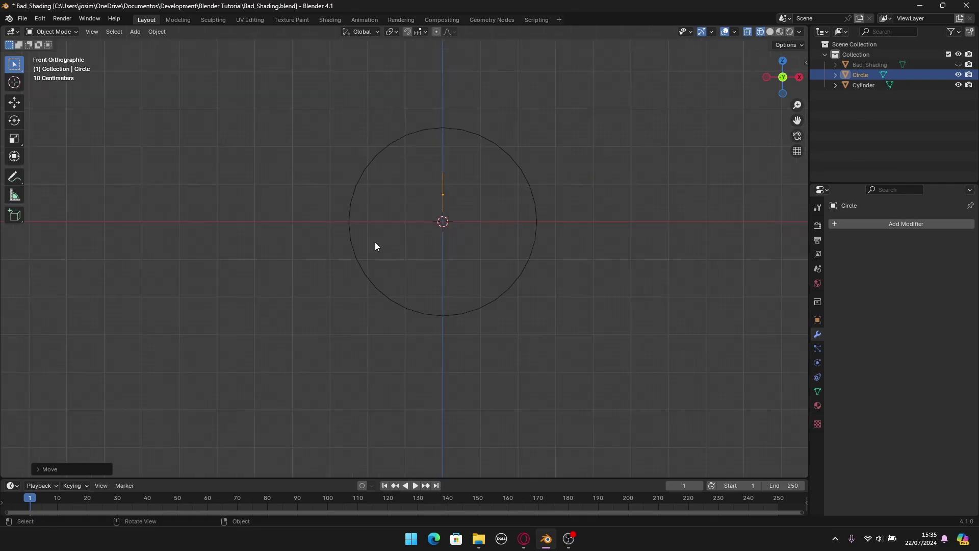
key("g")
key("x")
left_click(561, 245)
mouse_move(614, 230)
middle_mouse_down("shift")
mouse_move(509, 290)
mouse_move(400, 279)
middle_mouse_up("shift")
key("shift+z")
- Add an Array modifier to the circle with relative offset X 0 and Y 1.6
left_click(906, 223)
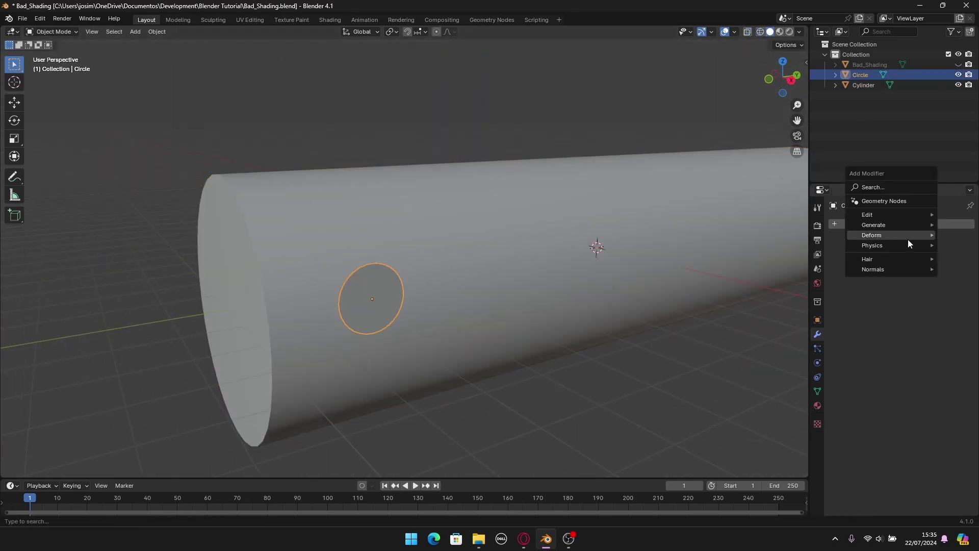
mouse_move(874, 225)
left_click(796, 225)
left_click(919, 300)
type("0")
key("Return")
left_click_drag(920, 309, 953, 309)
double_click(957, 310)
key("KP_3")
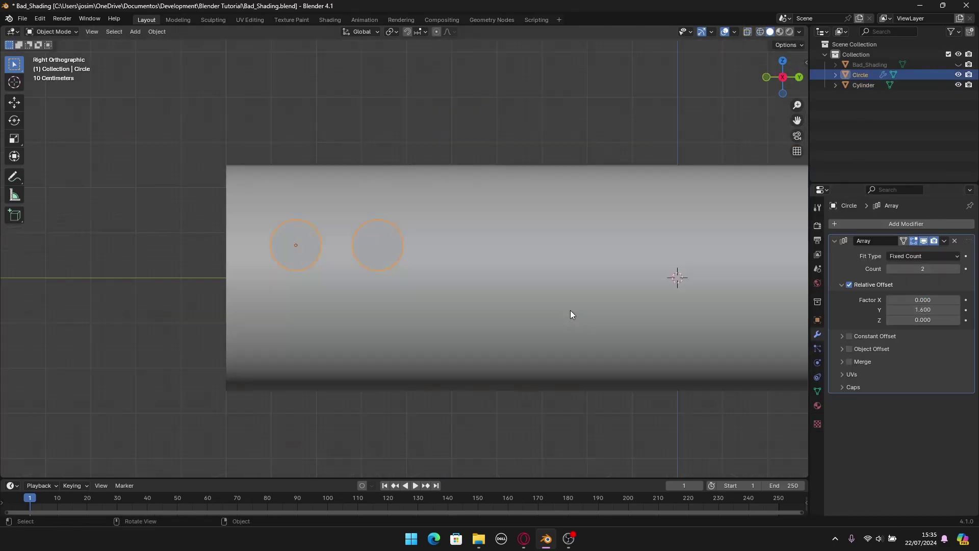
scroll(570, 310, "down", 3)
middle_click_drag(571, 311, 395, 310, "shift")
- Set the array count to 10 and slide the row of circles along Y into place
triple_click(956, 269)
triple_click(957, 270)
double_click(957, 269)
key("g")
key("y")
left_click(484, 308)
middle_click_drag(389, 180, 454, 198)
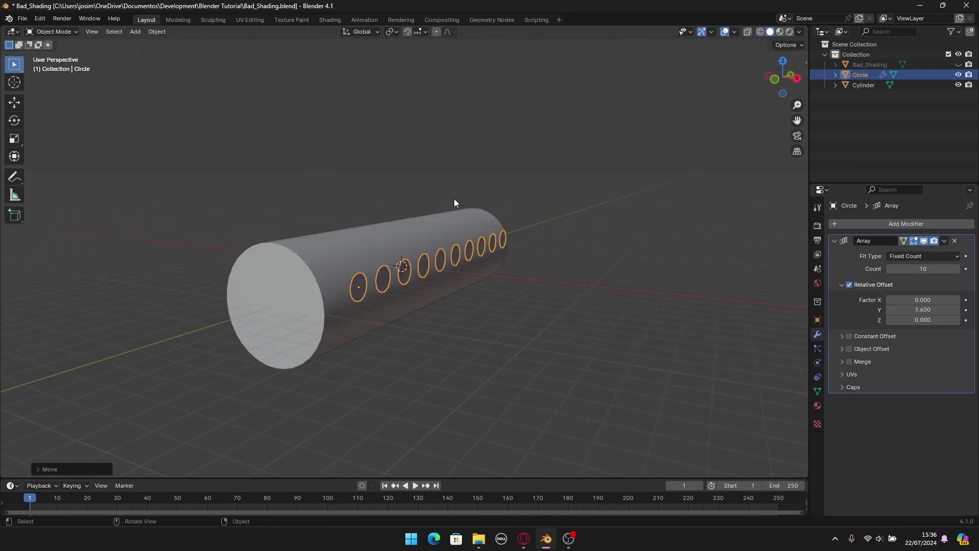
scroll(470, 200, "up", 3)
- Add a Shrinkwrap modifier targeting the Cylinder with the Project wrap method
left_click(902, 223)
mouse_move(875, 231)
left_click(775, 312)
left_click(954, 442)
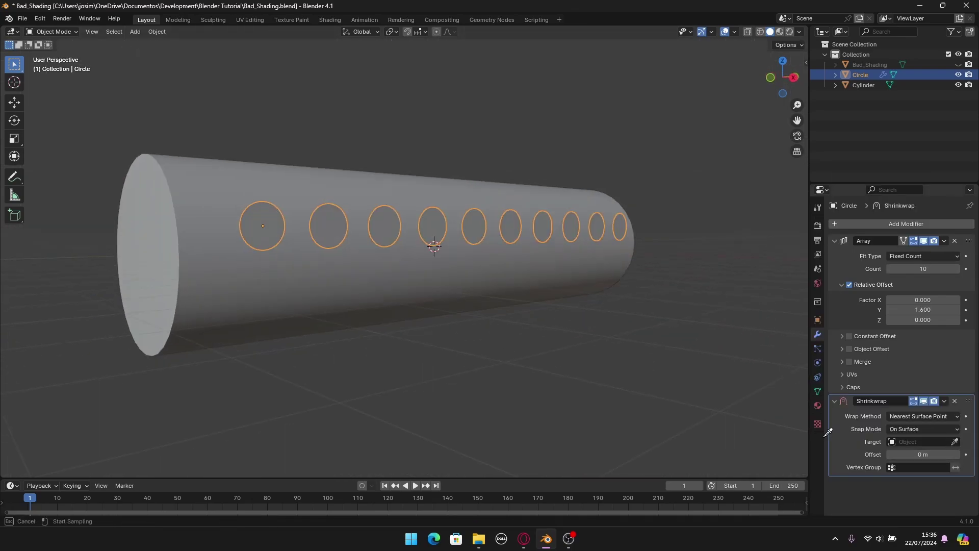
left_click(551, 266)
left_click(925, 416)
left_click(913, 438)
- Make the Shrinkwrap project only in the negative direction, with a 0.18 m offset
left_click(890, 478)
left_click(890, 489)
middle_click_drag(622, 352, 585, 360)
scroll(923, 449, "down", 3)
left_click_drag(921, 494, 935, 494)
middle_click_drag(557, 301, 533, 302)
scroll(595, 299, "up", 3)
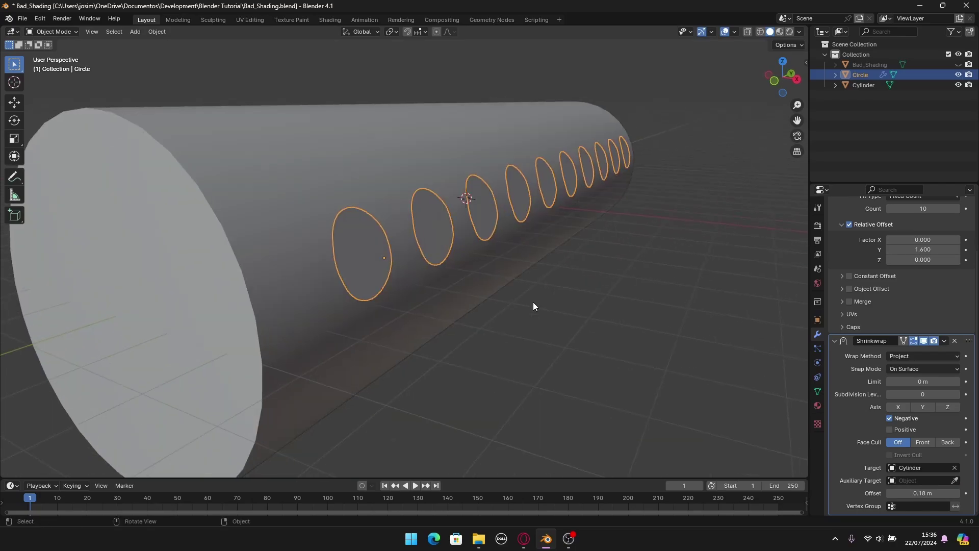
mouse_move(648, 325)
middle_mouse_down()
mouse_move(693, 323)
mouse_move(644, 324)
middle_mouse_up()
- Apply the Array and Shrinkwrap modifiers to the circle mesh
key("ctrl+a")
key("ctrl+a")
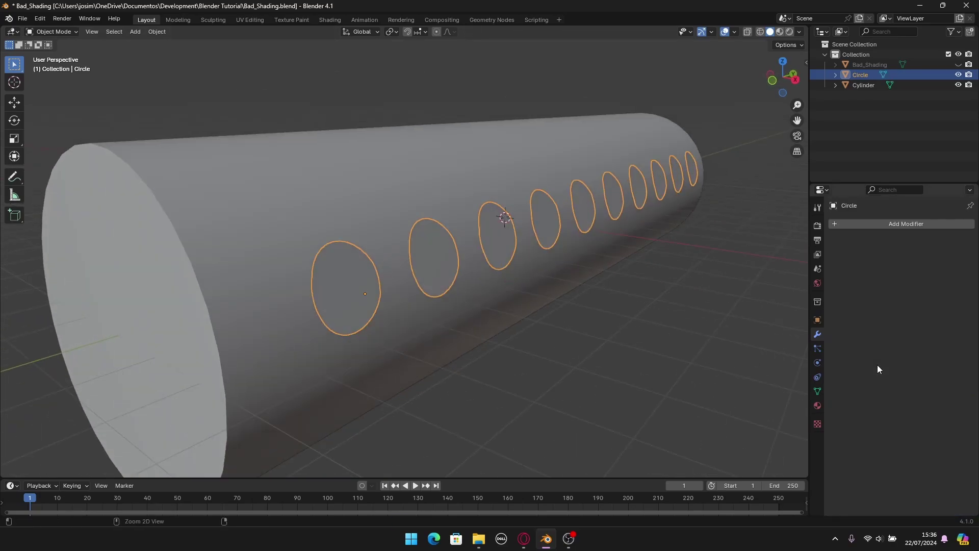
key("Tab")
left_click(352, 286)
middle_click_drag(420, 275, 364, 276)
scroll(365, 276, "down", 2)
- Select the window circle faces and extrude them inward in wireframe front view
left_click(261, 250, "shift")
left_click(324, 248, "shift")
left_click(385, 247, "shift")
key("KP_1")
key("shift+z")
scroll(597, 298, "up", 5)
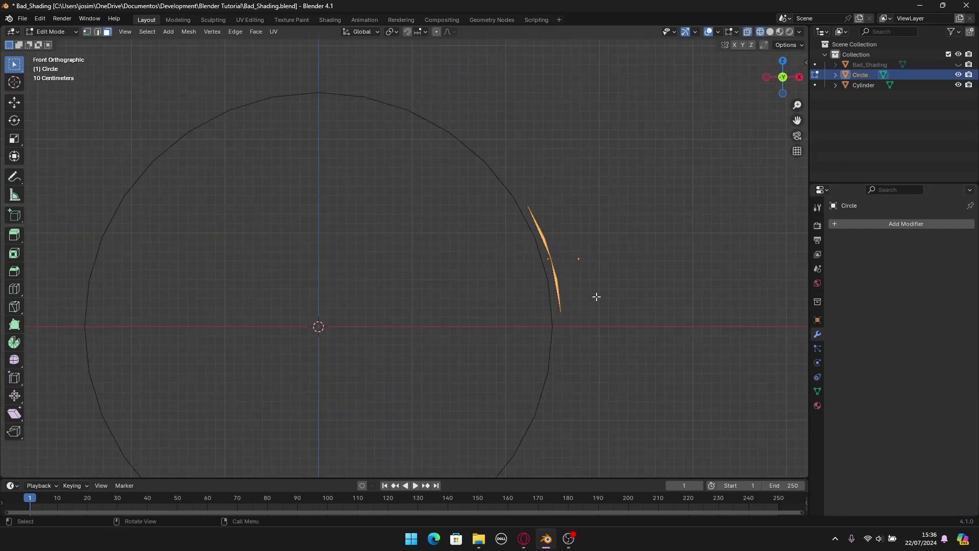
key("e")
left_click(617, 283)
- Return to solid shading and Object Mode, then orbit around the cylinder
key("shift+z")
key("Tab")
scroll(659, 283, "down", 3)
middle_click_drag(659, 284, 638, 288)
right_click(437, 274)
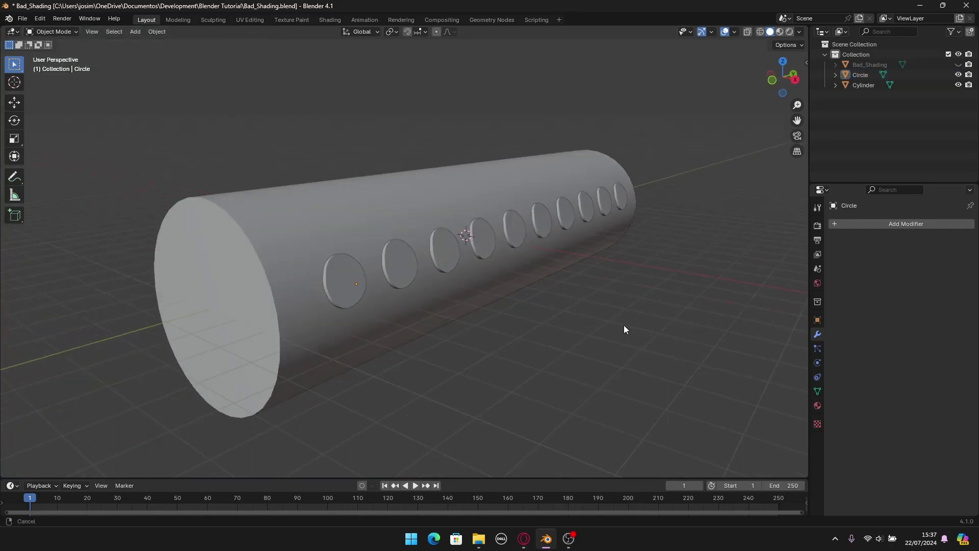
- Name the cylinder Model and the circle row Cutter, checking each object in the viewport
middle_click_drag(623, 325, 510, 403)
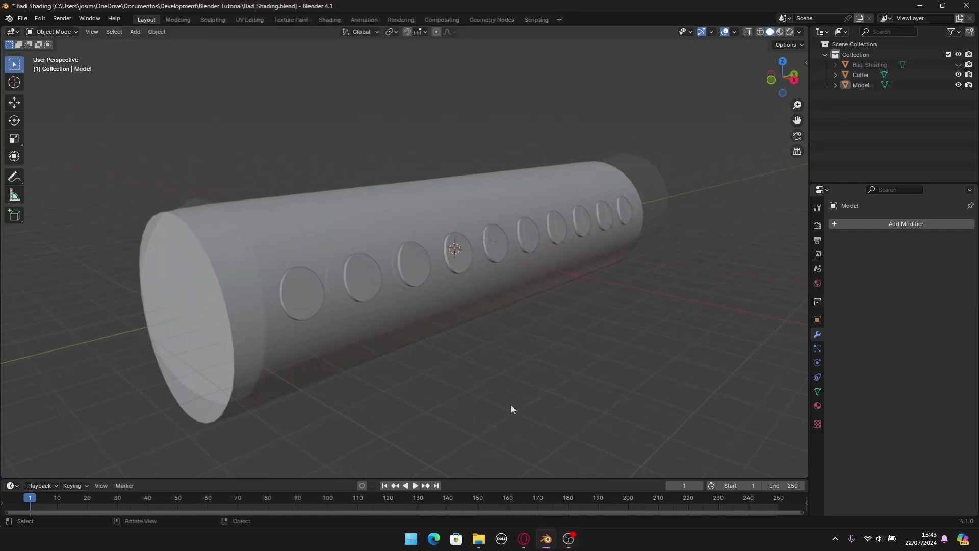
left_click(452, 300)
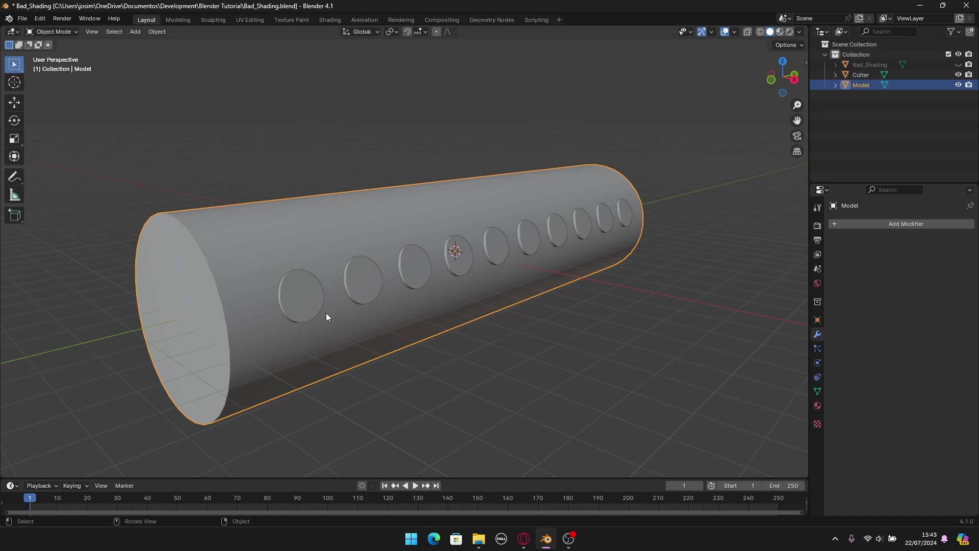
left_click(312, 301)
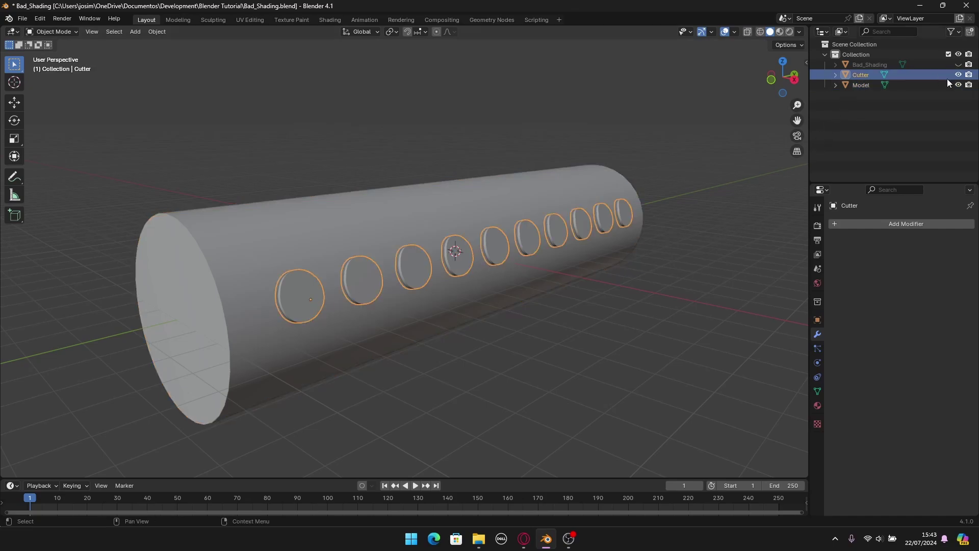
scroll(432, 292, "up", 2)
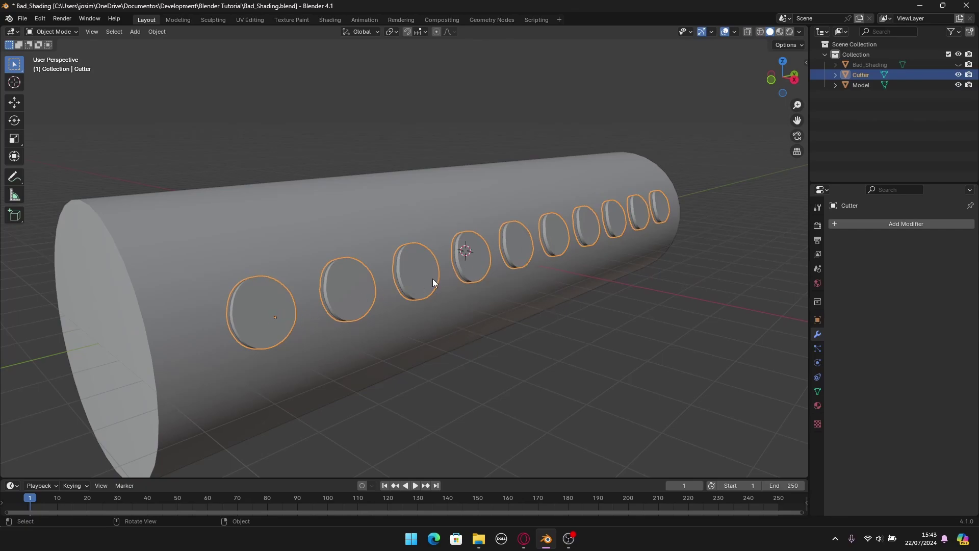
left_click(381, 231)
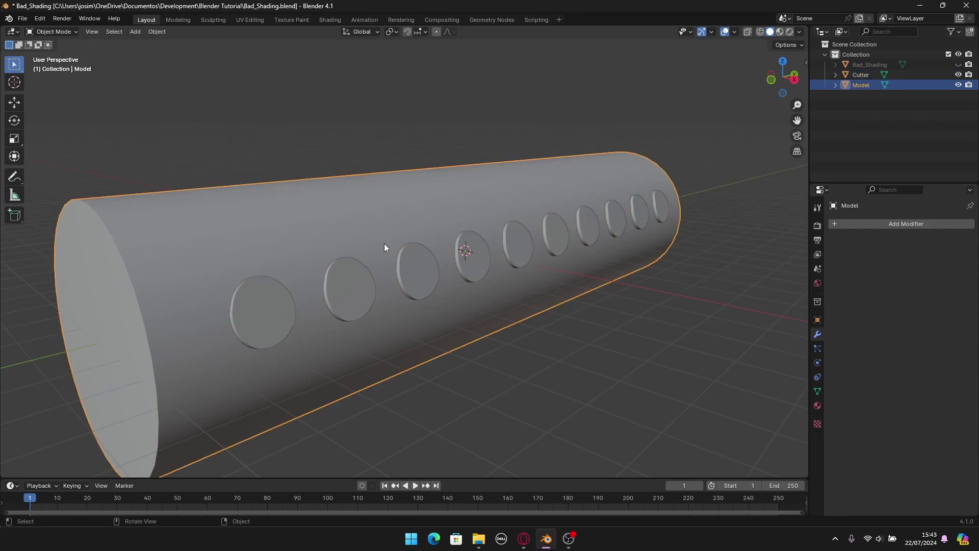
scroll(384, 244, "down", 1)
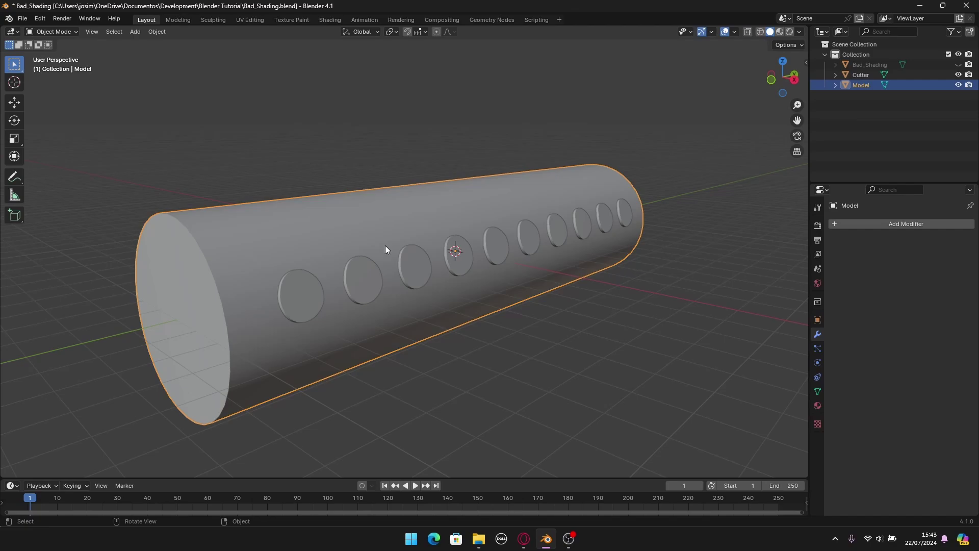
middle_click_drag(385, 246, 319, 299)
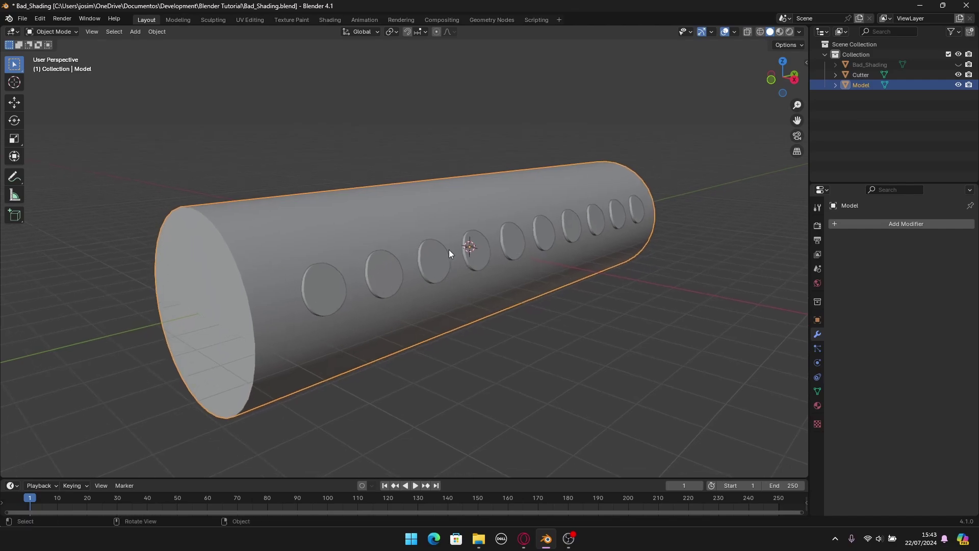
scroll(511, 270, "up", 2)
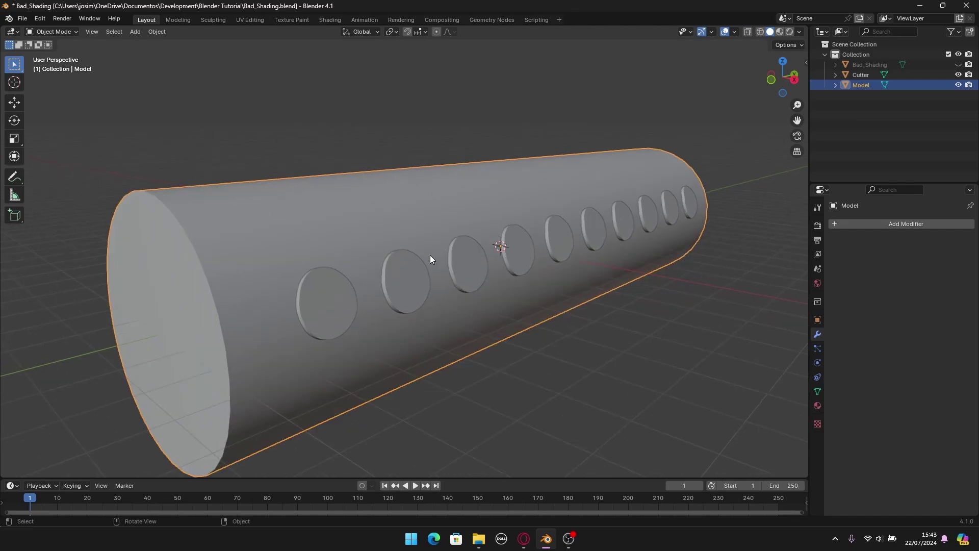
- In Edit Mode side view, cut vertical edge loops on both sides of the first window
key("Tab")
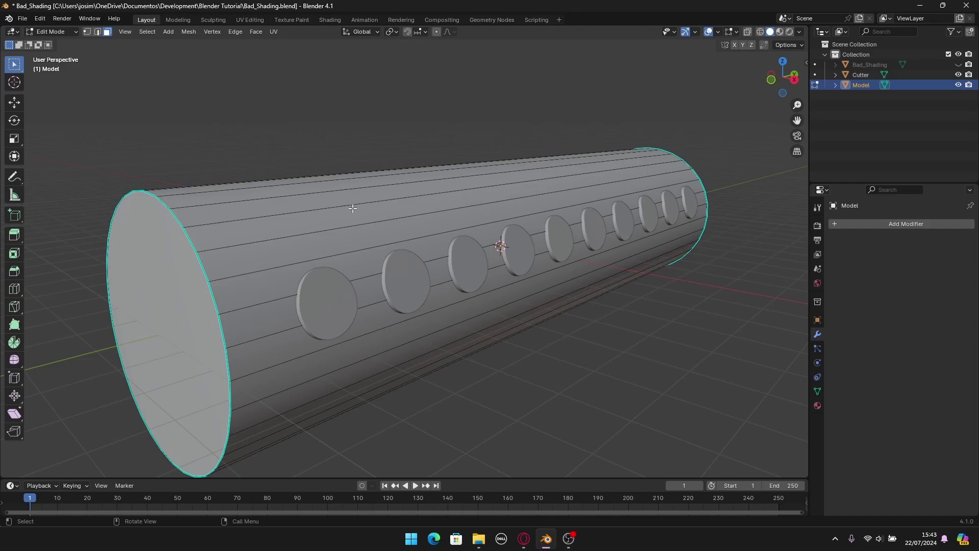
key("KP_3")
middle_click_drag(276, 245, 399, 273, "shift")
scroll(372, 274, "up", 1)
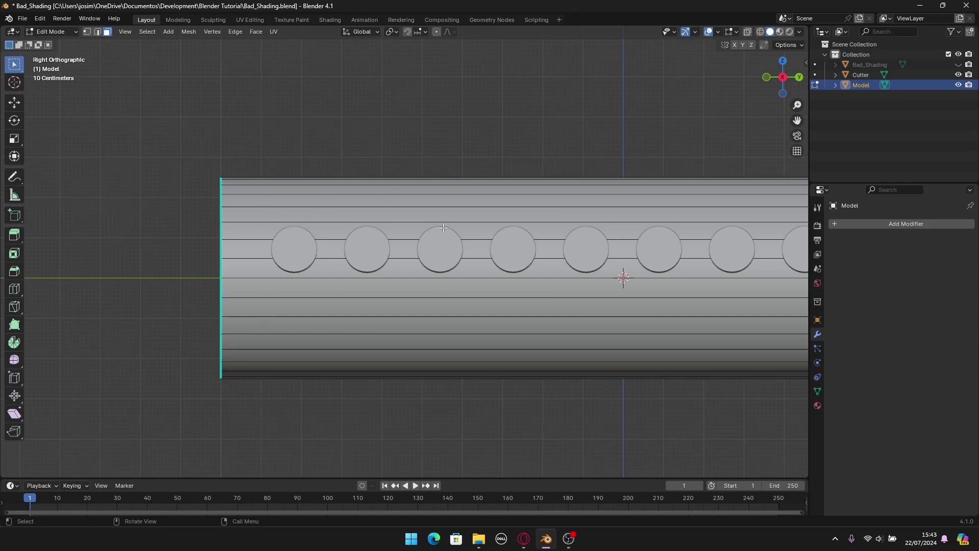
key("ctrl+r")
left_click(623, 223)
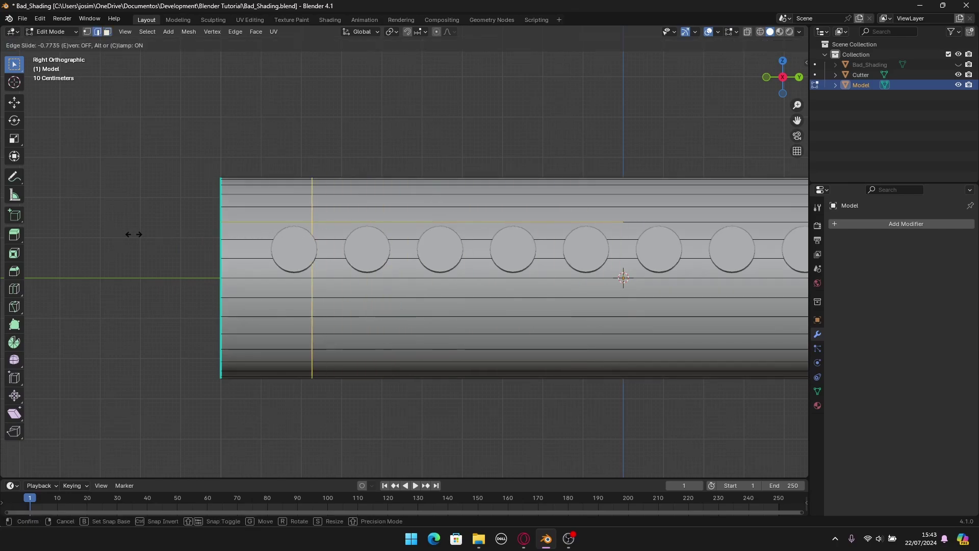
left_click(83, 230)
key("shift+r")
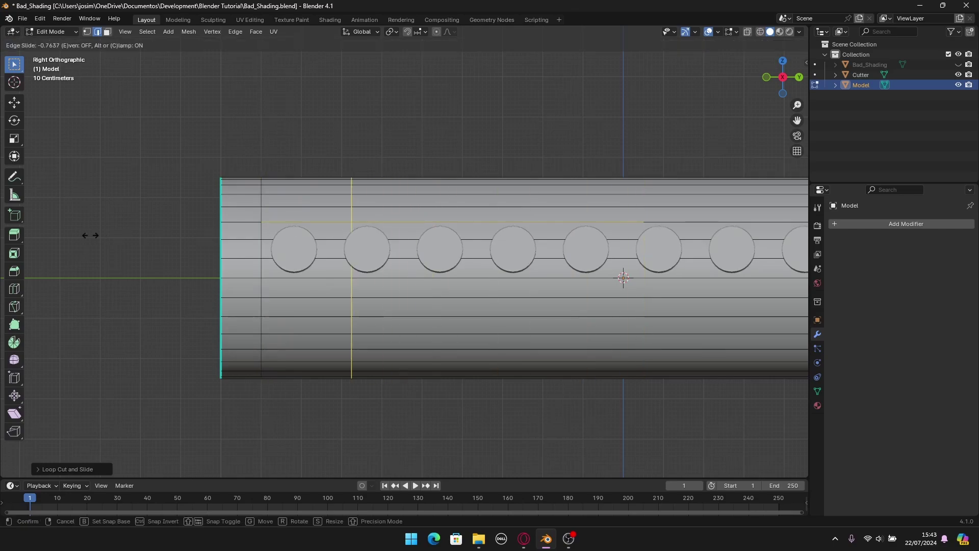
left_click(69, 231)
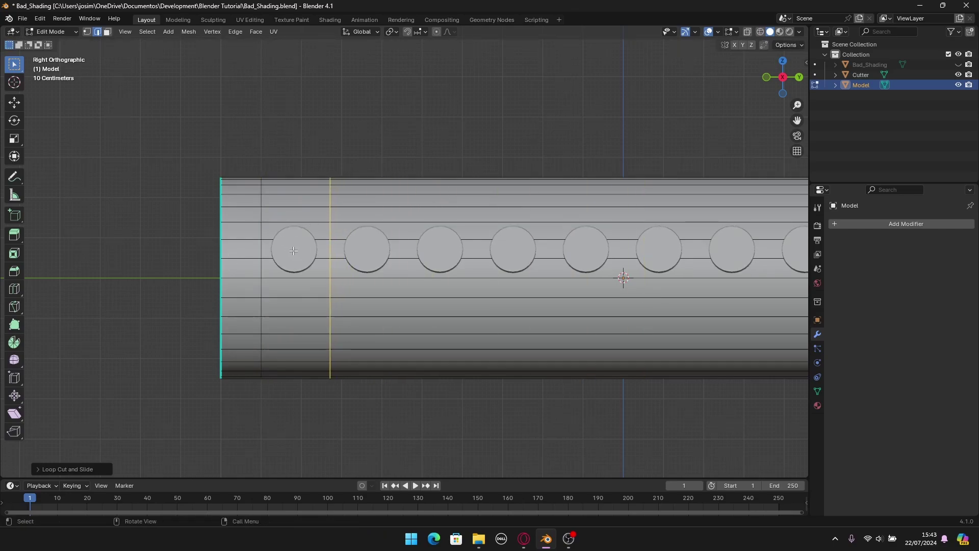
key("shift+r")
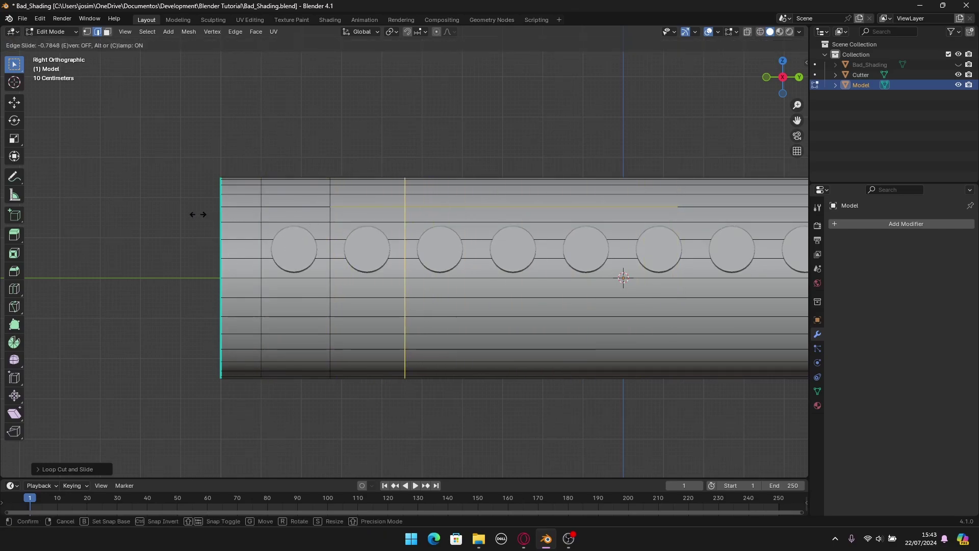
left_click(197, 215)
- Continue adding edge loops beside the middle windows along the cylinder
middle_click_drag(452, 274, 386, 270, "shift")
key("shift+r")
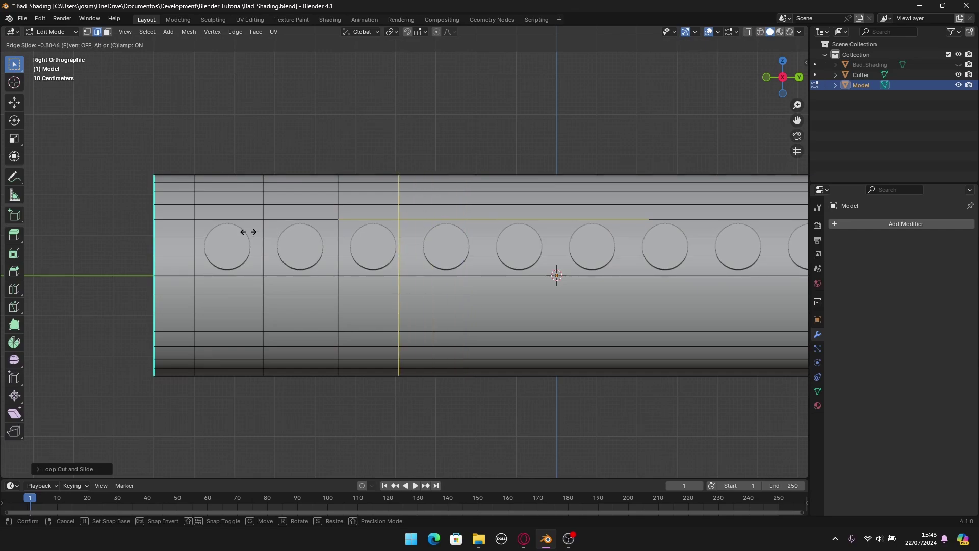
left_click(259, 232)
middle_click_drag(259, 233, 117, 232, "shift")
key("shift+r")
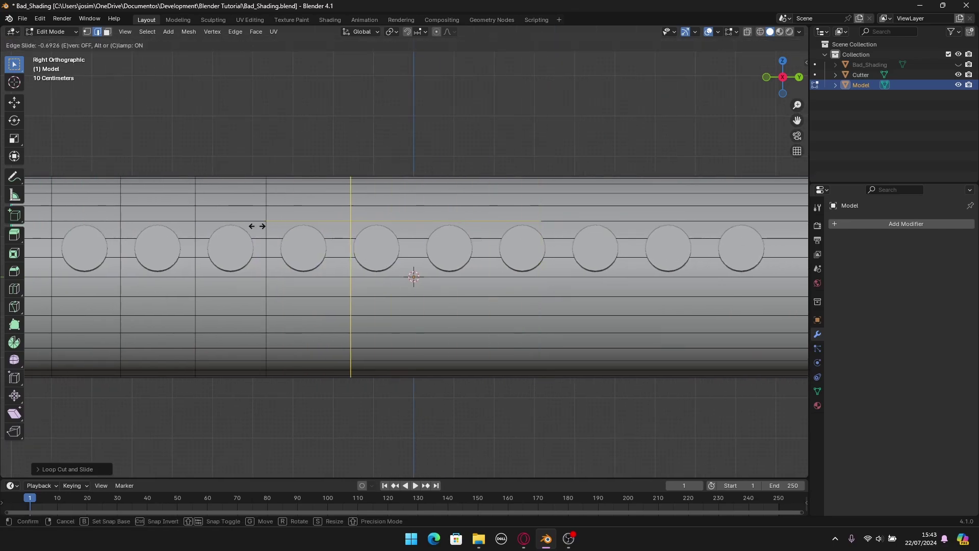
left_click(247, 224)
key("shift+r")
left_click(316, 221)
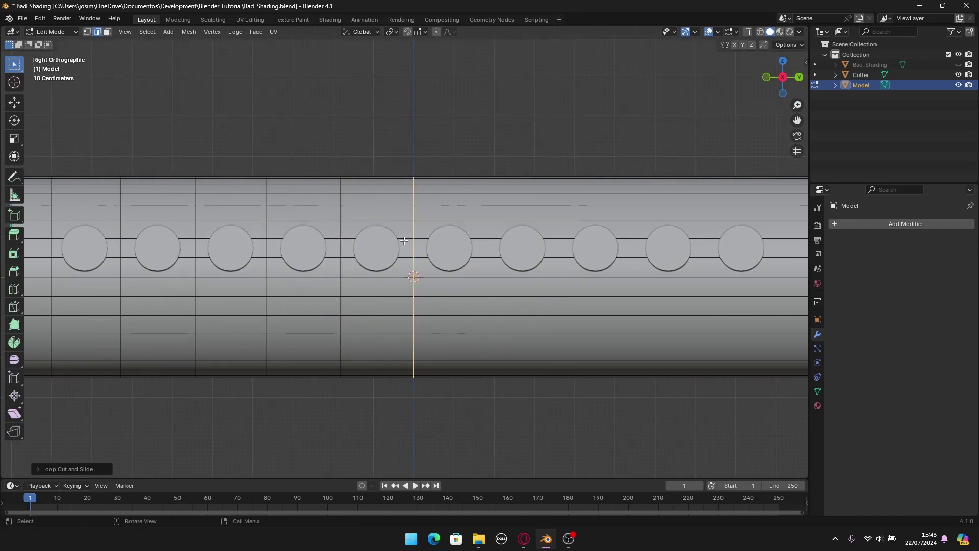
middle_click_drag(557, 223, 414, 233, "shift")
key("shift+r")
left_click(284, 245)
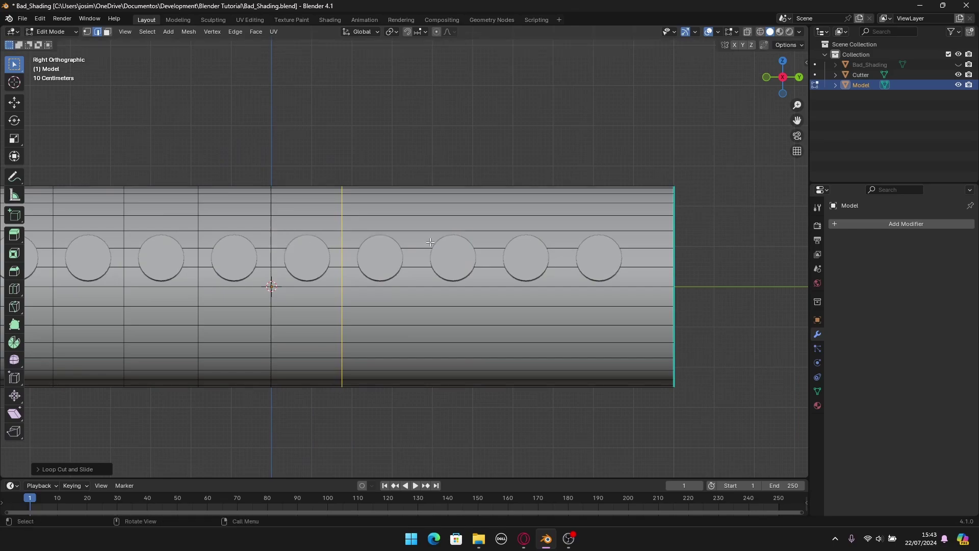
- Cut the remaining edge loops beside the last windows and near the end cap
key("shift+r")
left_click(361, 237)
key("shift+r")
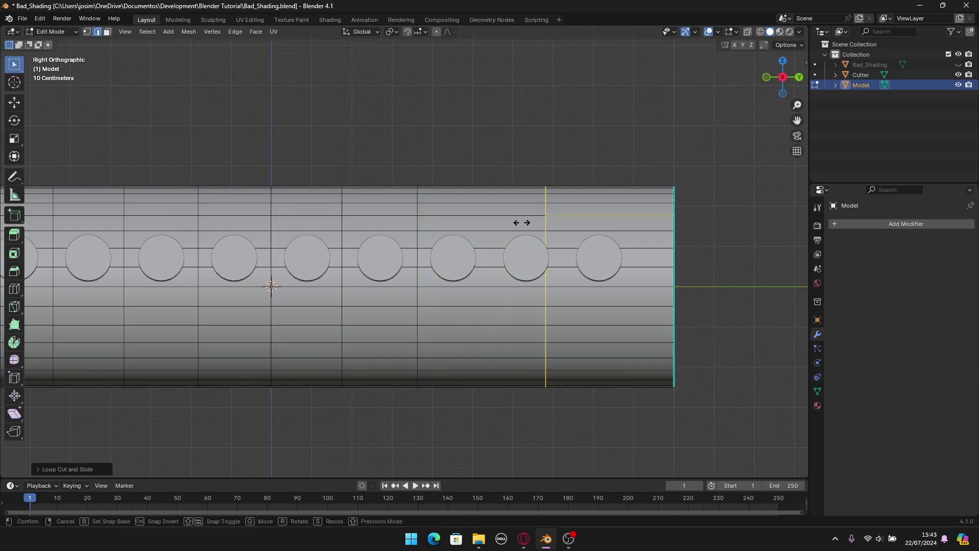
left_click(468, 227)
middle_click_drag(467, 226, 339, 239, "shift")
key("shift+r")
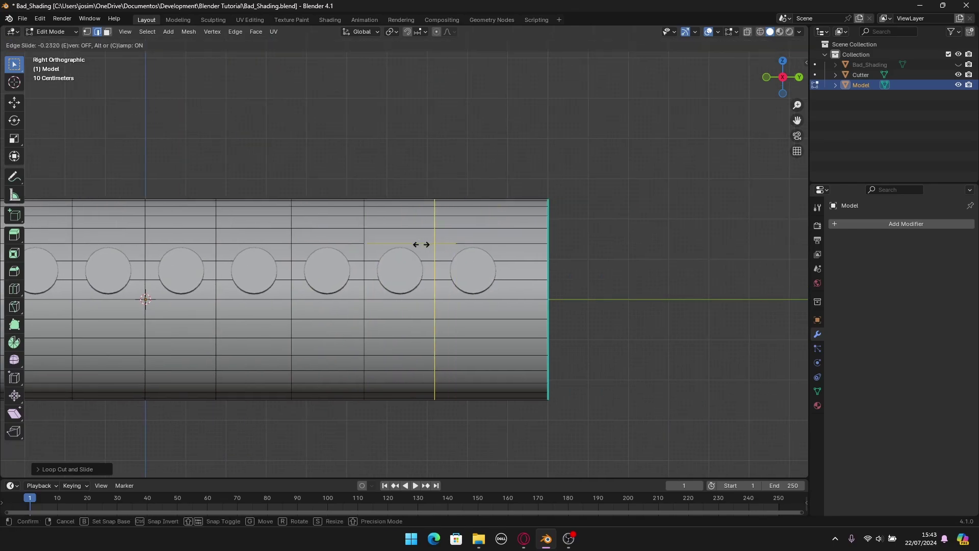
left_click(454, 252)
key("shift+r")
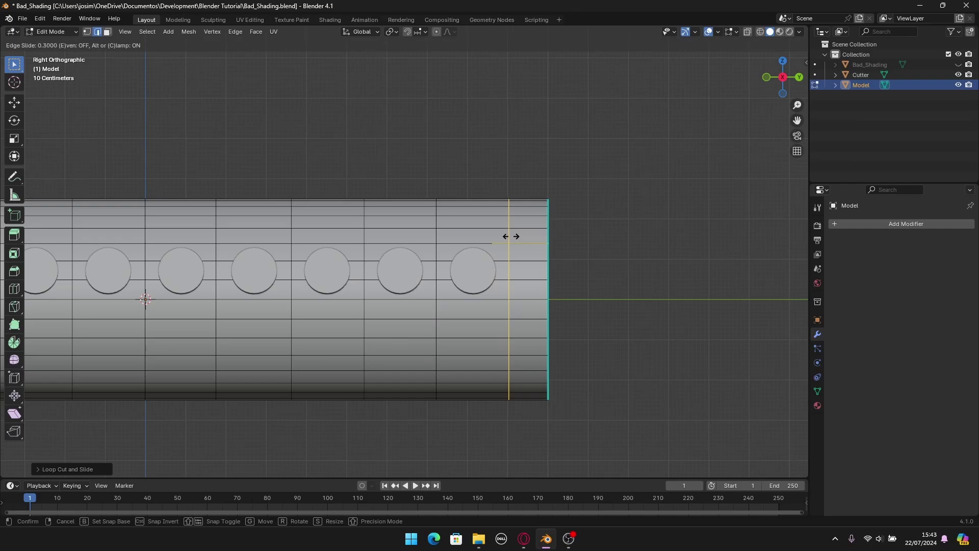
left_click(511, 236)
scroll(510, 236, "down", 2)
middle_click_drag(510, 236, 421, 292)
scroll(383, 269, "up", 1)
- In face select mode, select the faces around the first two windows
key("3")
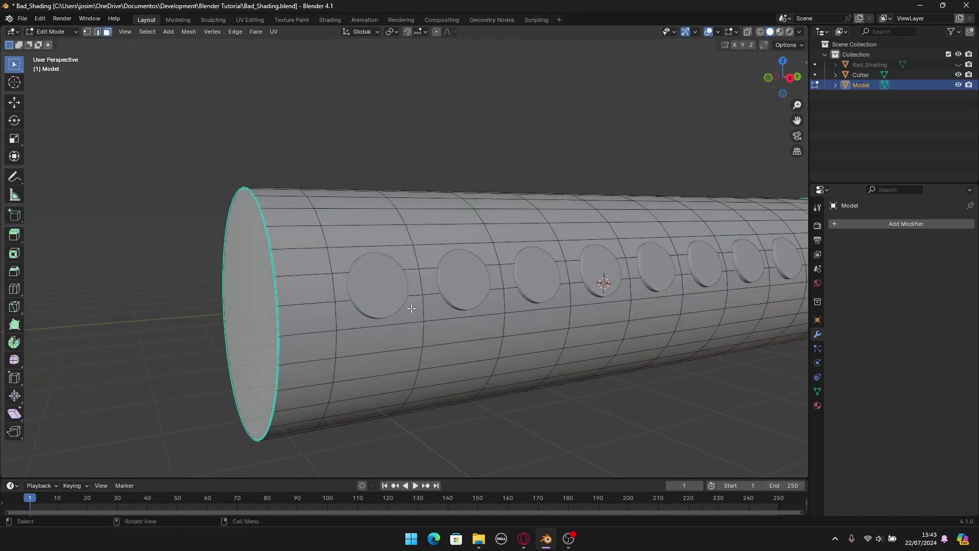
left_click(412, 308)
left_click(413, 282, "shift")
left_click(405, 253, "shift")
scroll(402, 270, "up", 1)
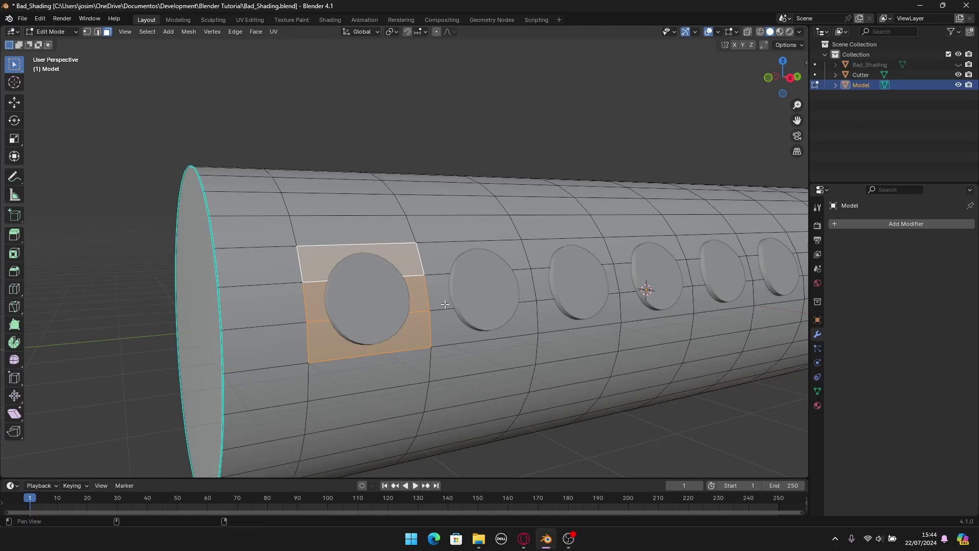
middle_click_drag(444, 305, 400, 306, "shift")
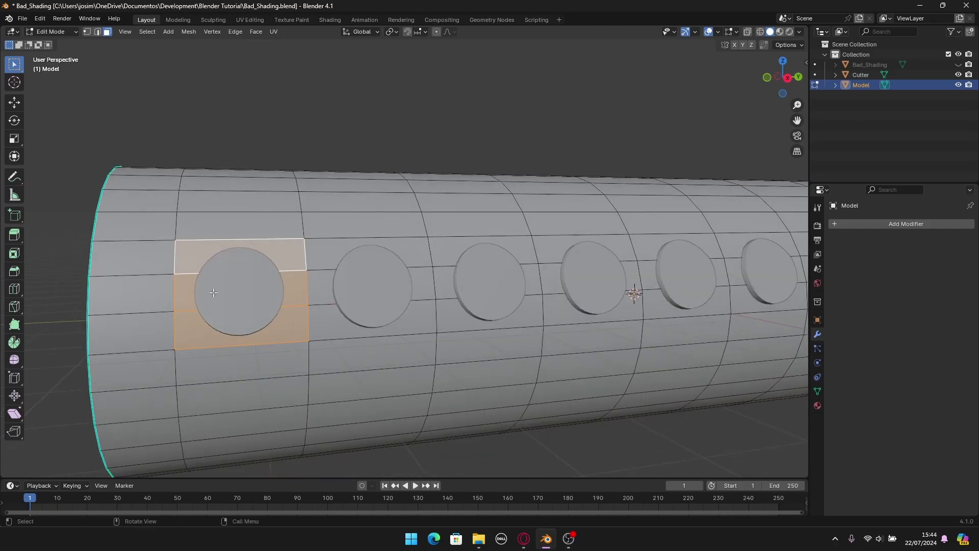
left_click(328, 297)
left_click(328, 258)
left_click(328, 322, "shift")
left_click(328, 293, "shift")
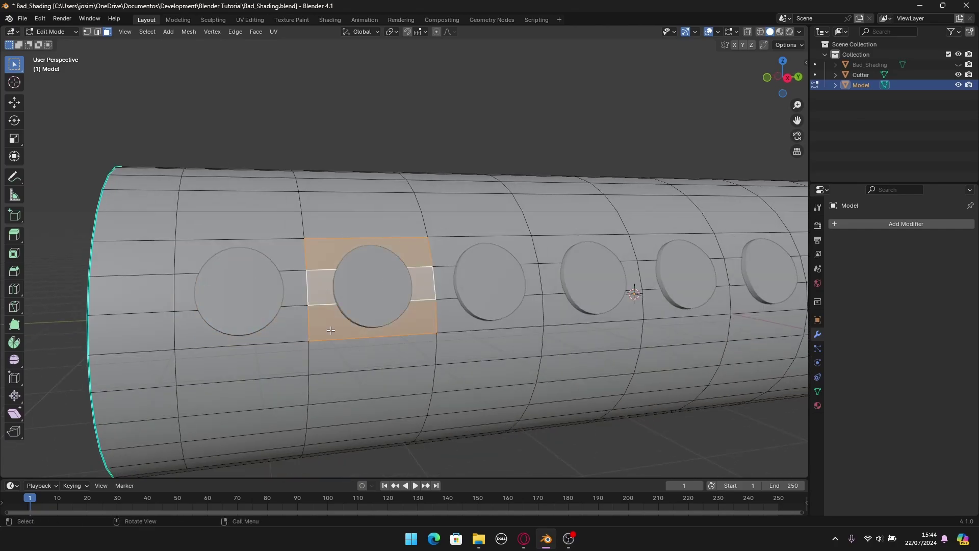
scroll(388, 274, "down", 1)
middle_click_drag(381, 285, 420, 289, "shift")
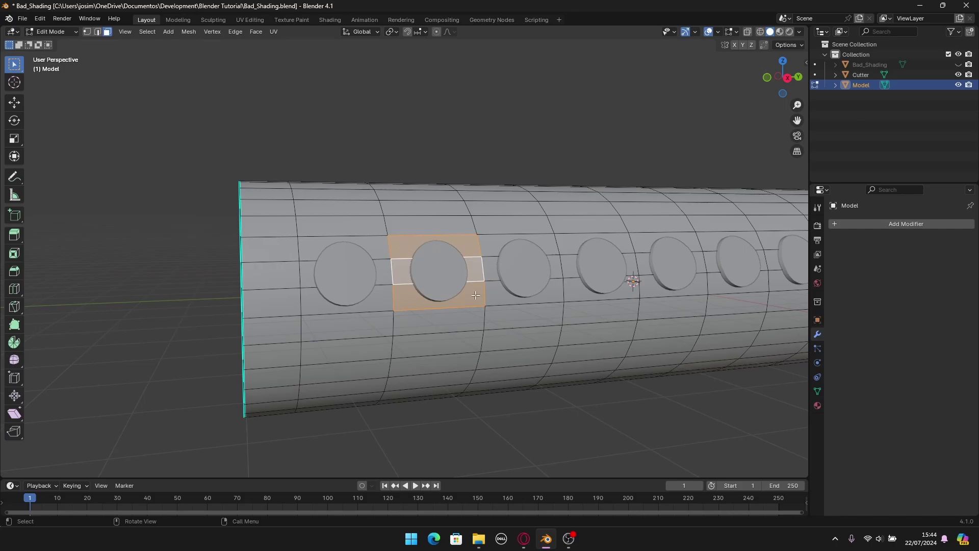
- Deselect all faces, view the whole cylinder, and return to Object Mode
key("alt+a")
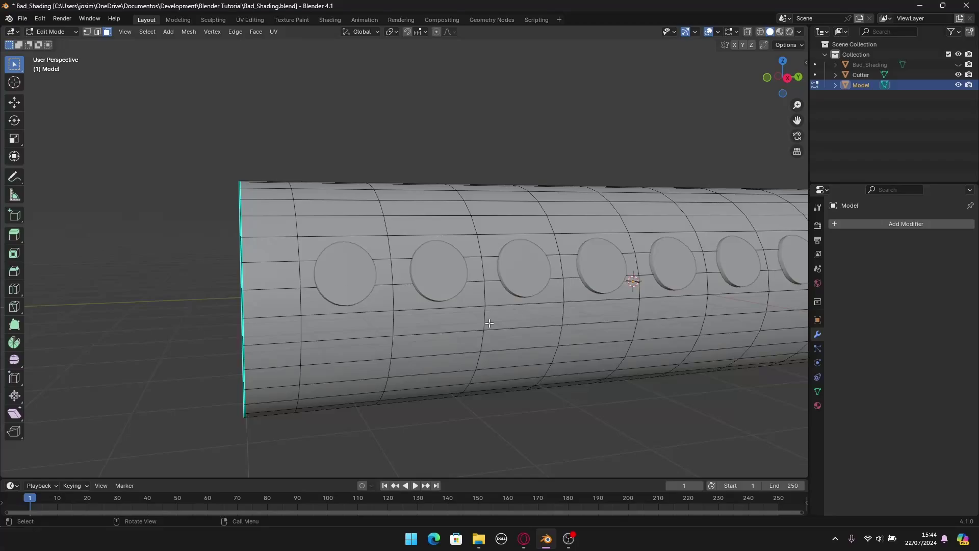
middle_click_drag(489, 323, 403, 299)
scroll(669, 280, "down", 3)
middle_click_drag(630, 302, 589, 319)
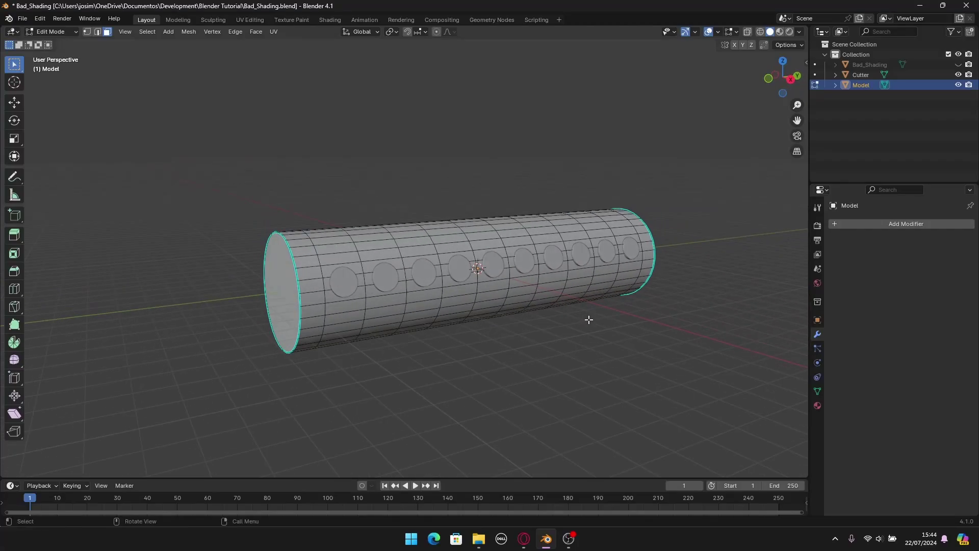
key("Tab")
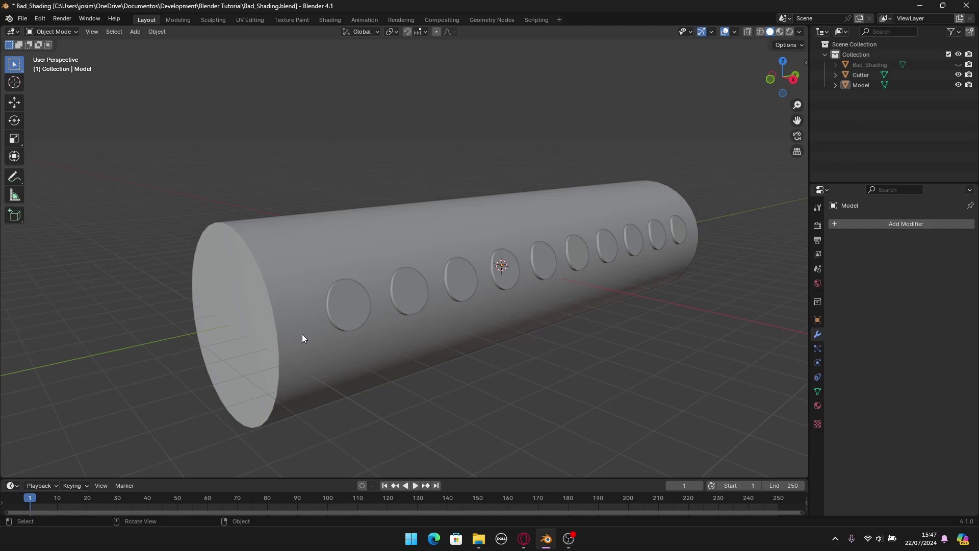
- Duplicate the Model cylinder in place as Model.001, leaving the copy at the original position
left_click(334, 248)
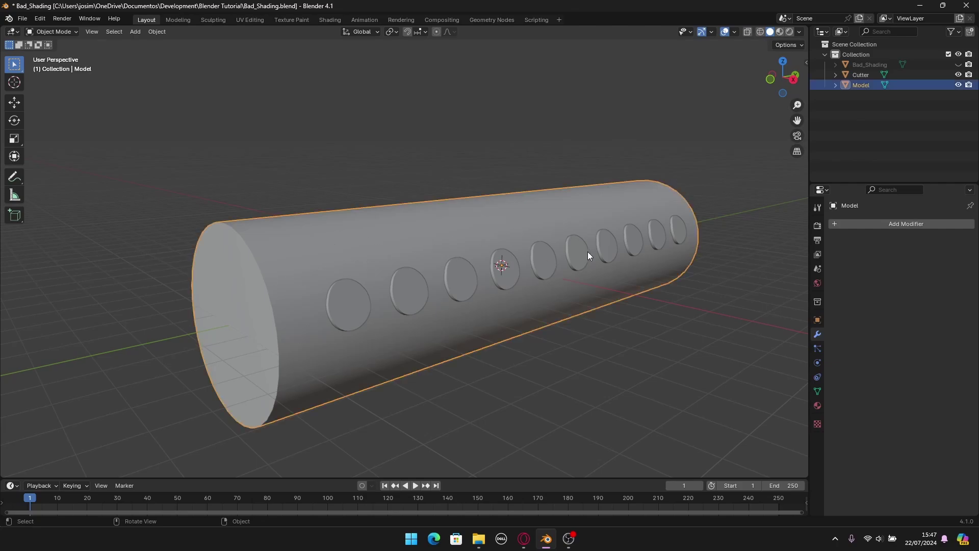
key("g")
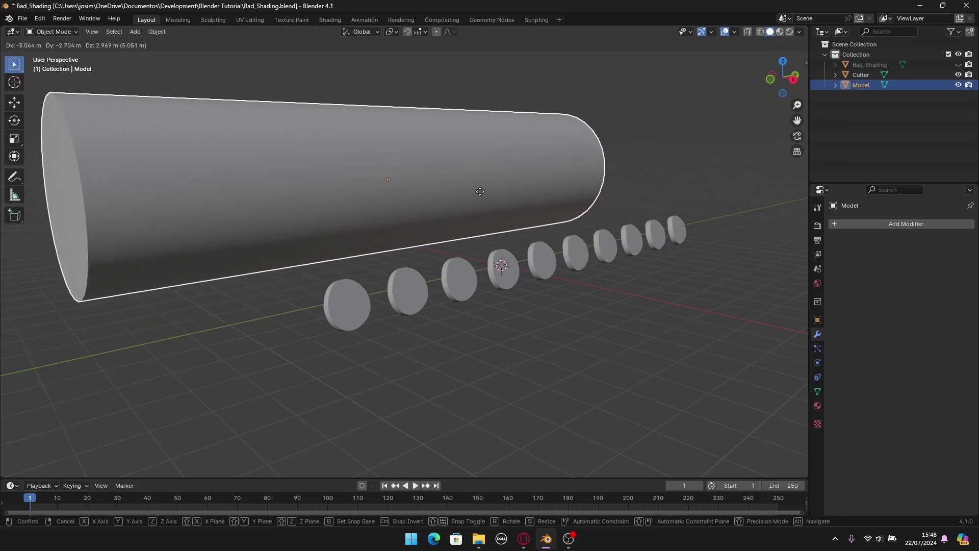
key("Escape")
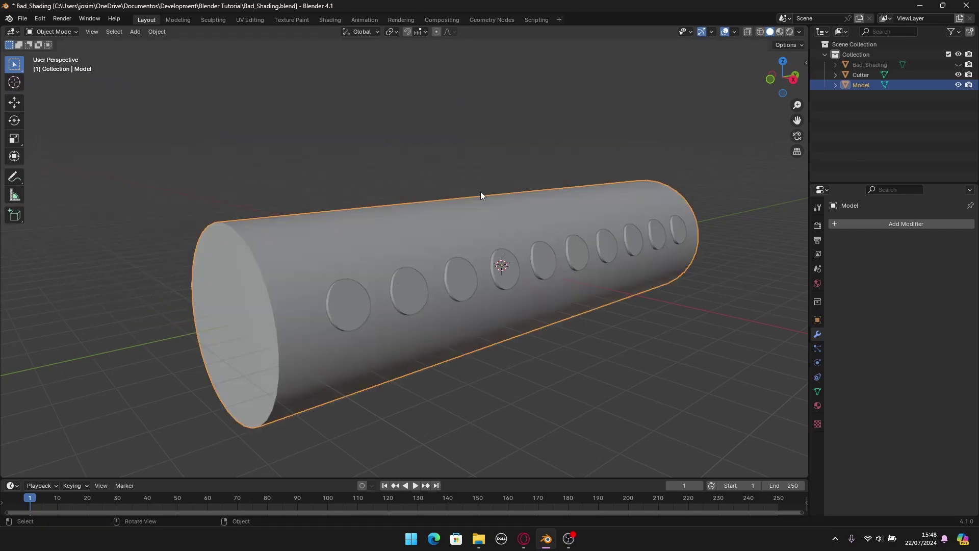
key("shift+d")
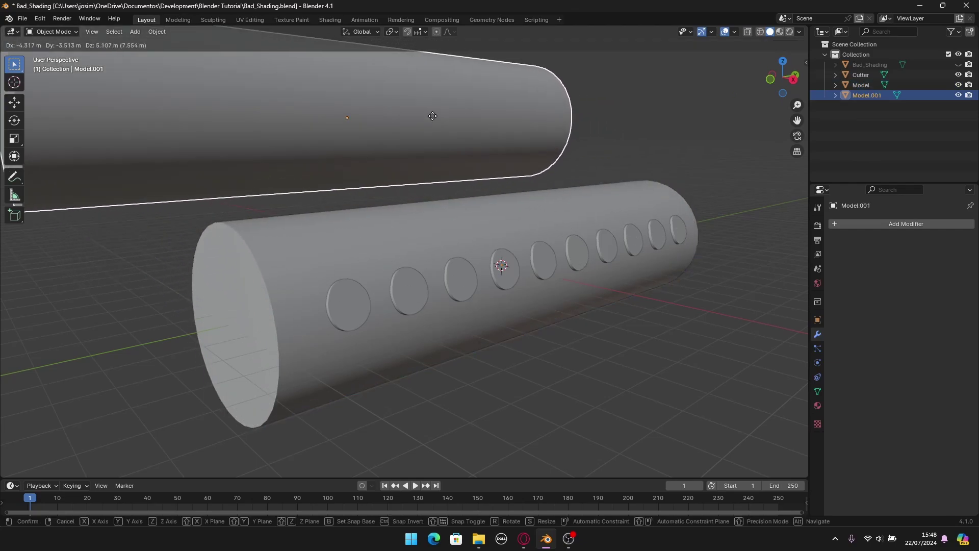
key("Escape")
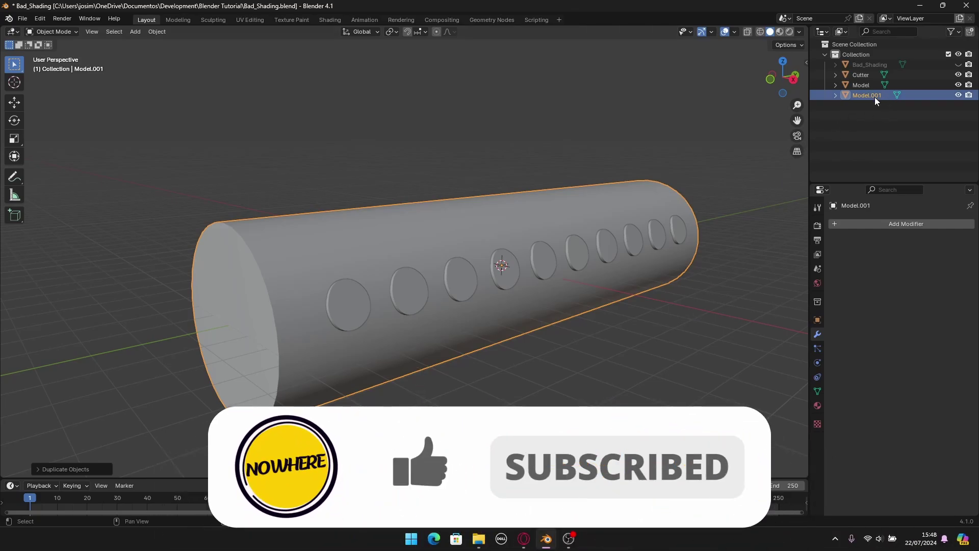
- Select Model.001 and rename it to Model_Clean
left_click(860, 87)
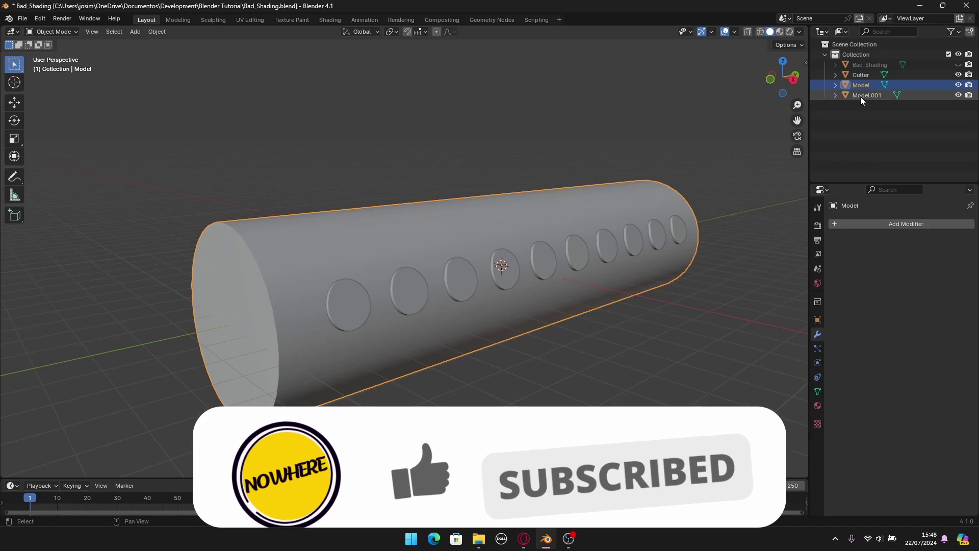
left_click(879, 97)
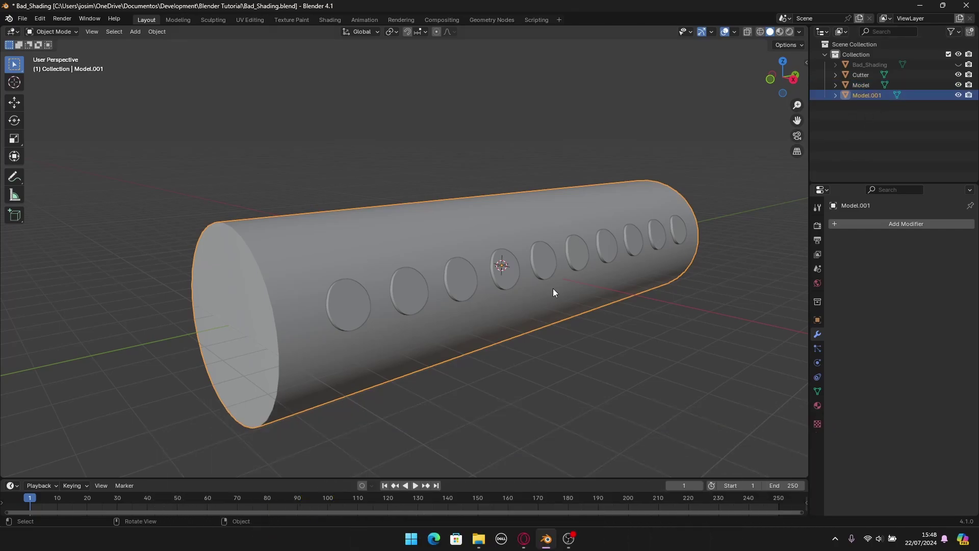
key("g")
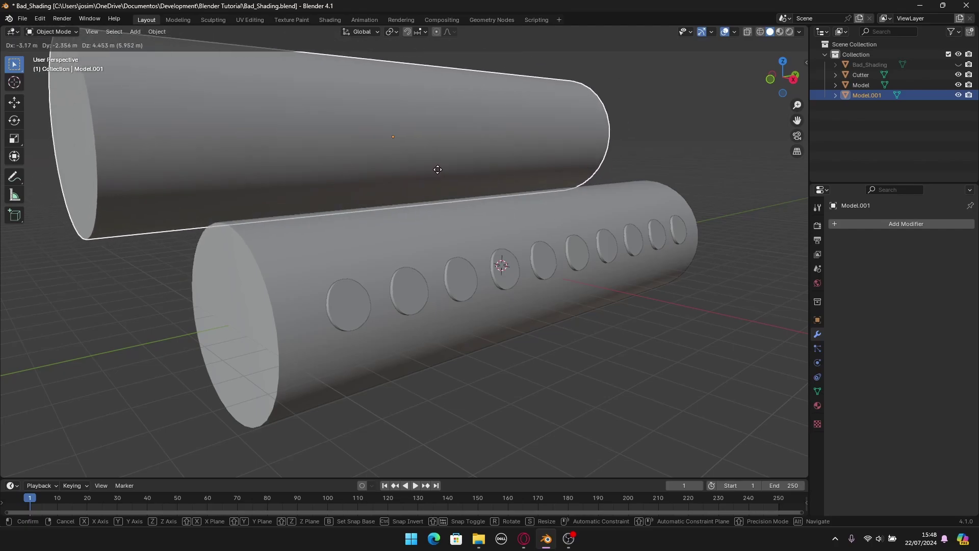
key("Escape")
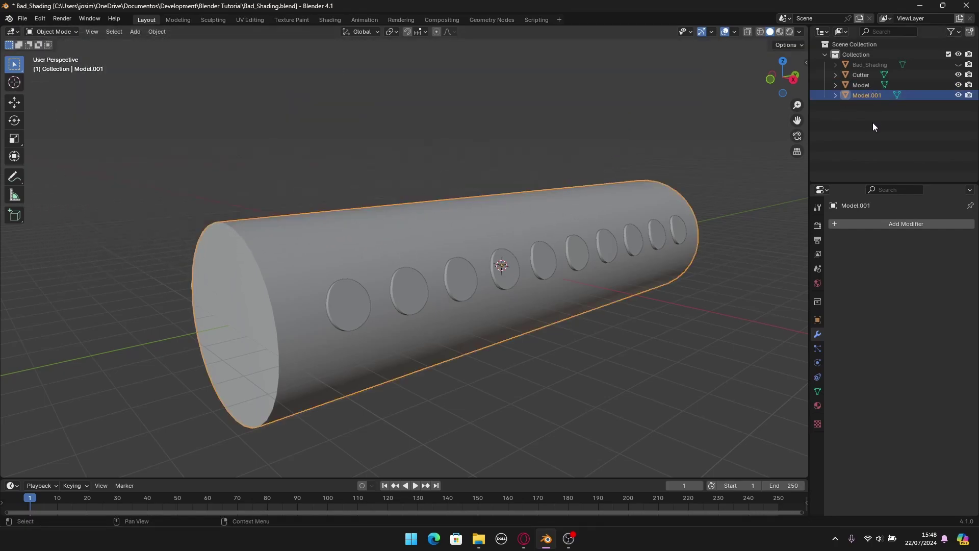
key("F2")
key("End")
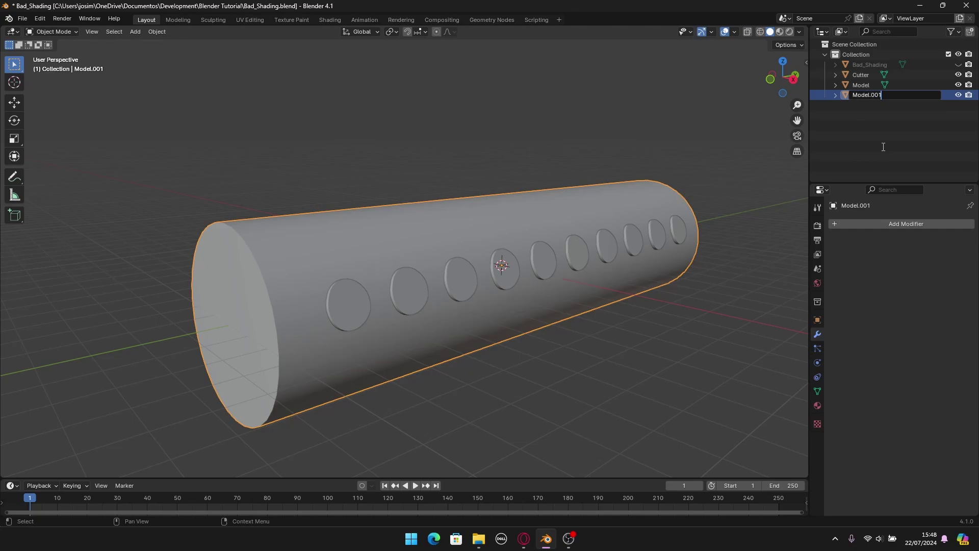
type("_Clean")
key("Return")
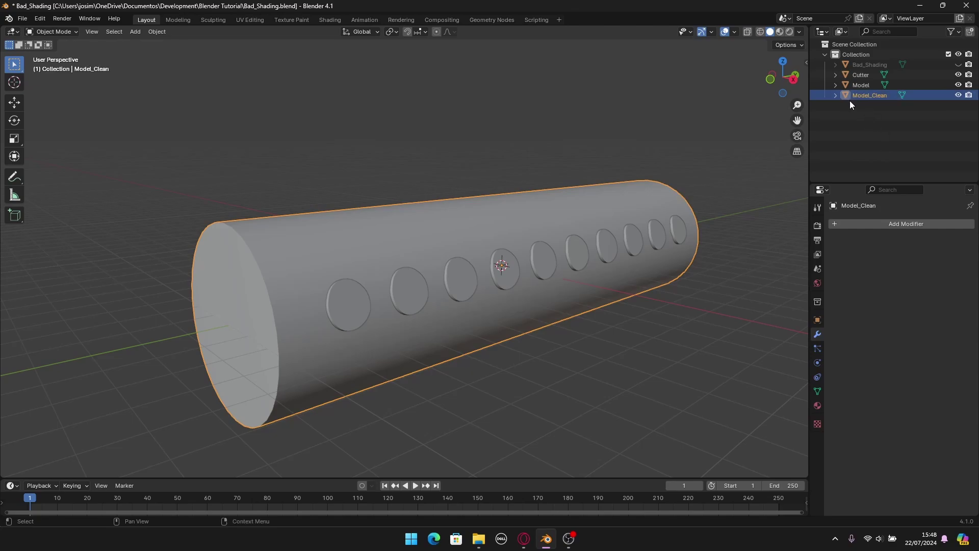
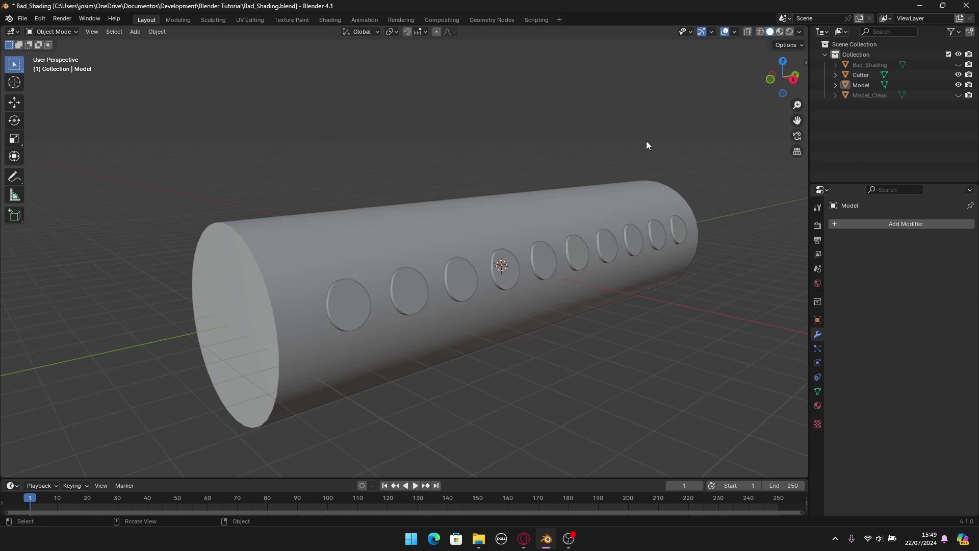
- Search the add-ons for 'Bool' in Preferences and confirm Bool Tool is enabled
left_click(40, 19)
left_click(66, 150)
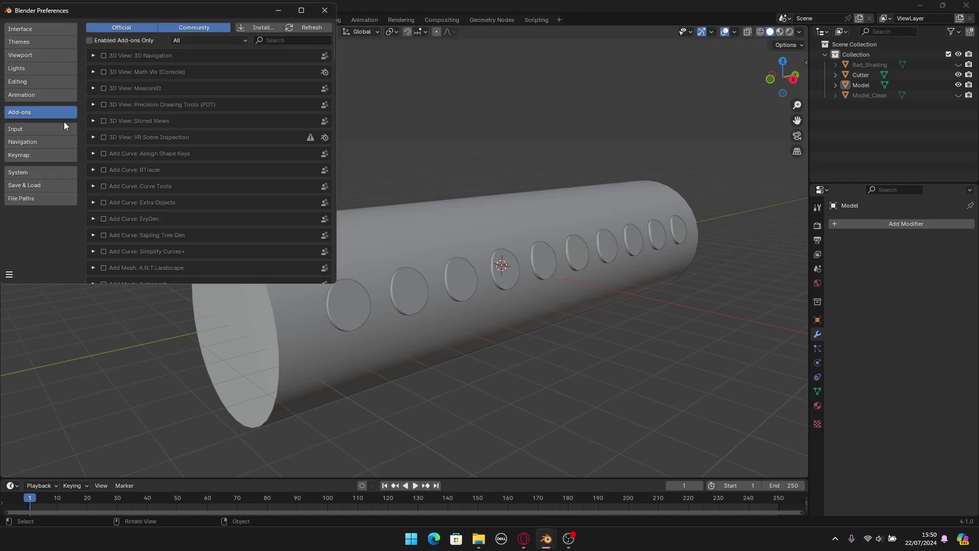
left_click(279, 41)
type("Bool")
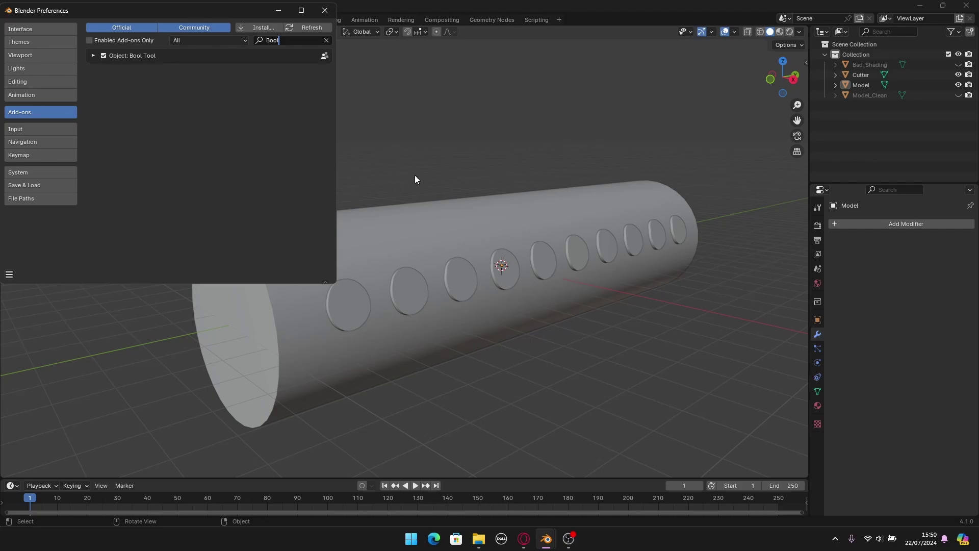
left_click(325, 10)
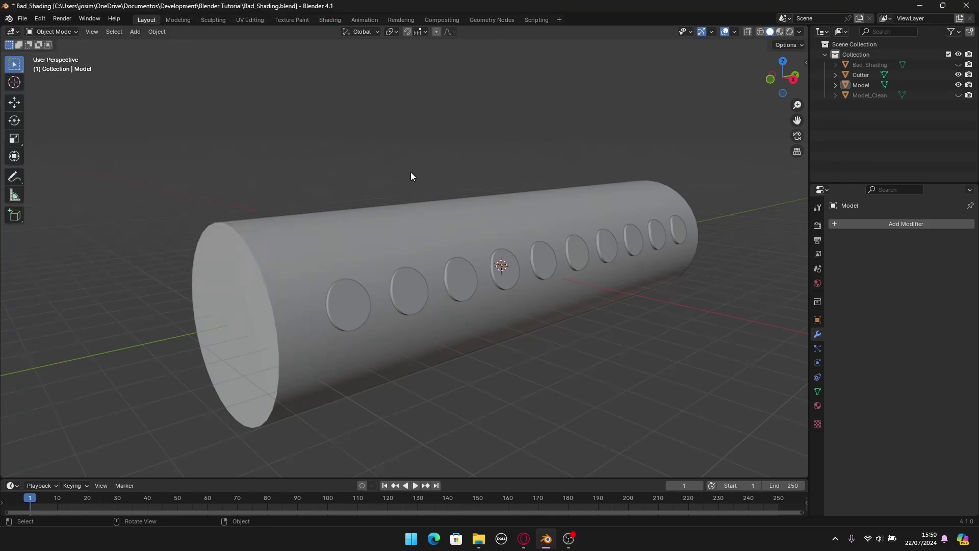
- Select the window cutter, then Shift-add the fuselage cylinder as the active object
scroll(411, 172, "up", 1)
middle_click_drag(434, 303, 434, 282, "shift")
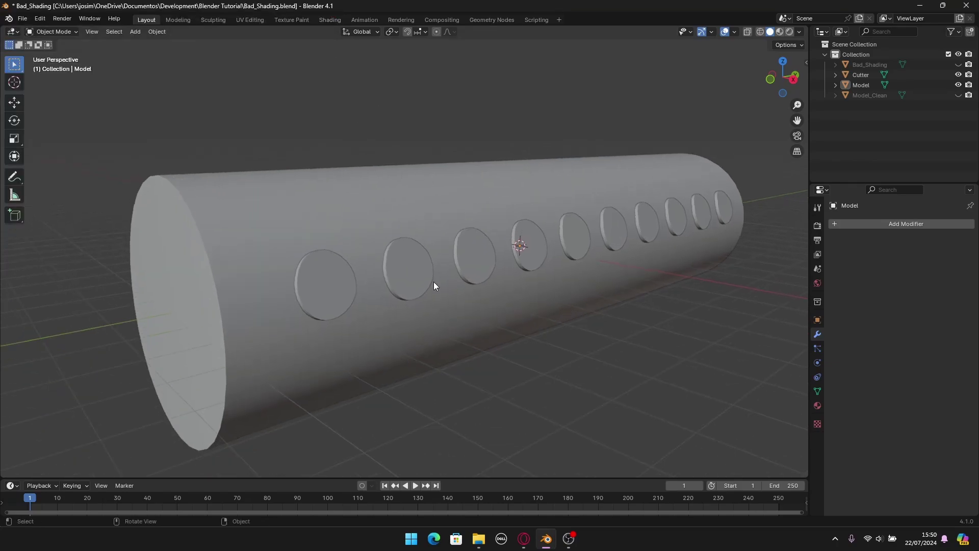
left_click(334, 287)
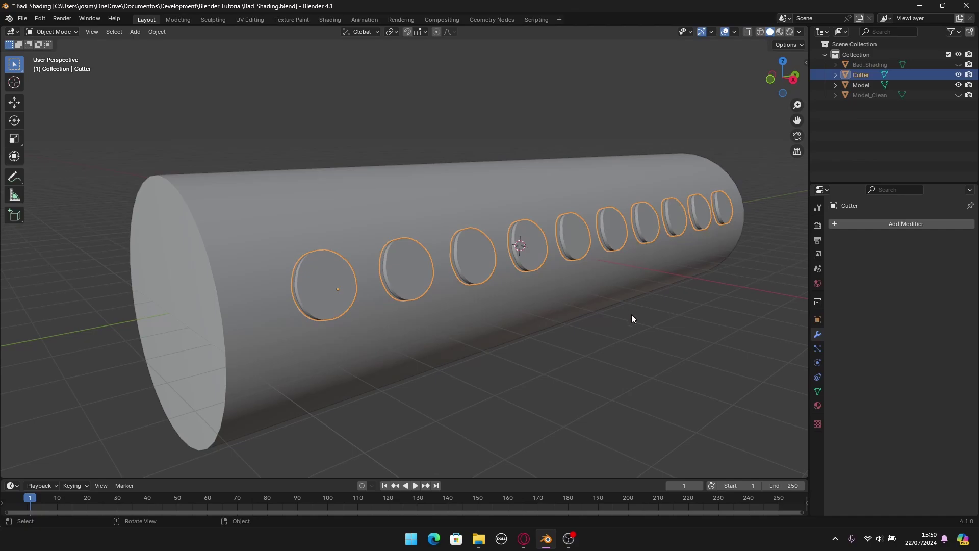
left_click(681, 387)
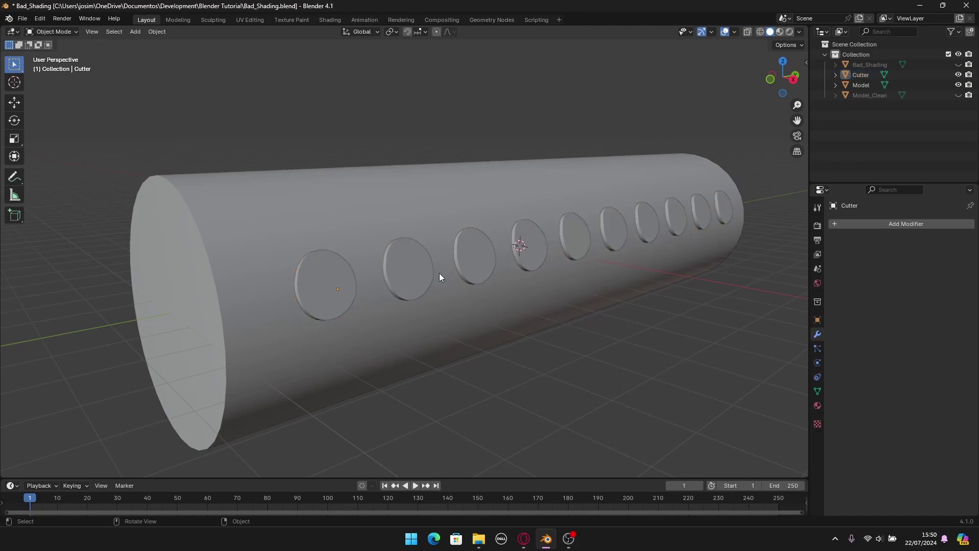
left_click(332, 285)
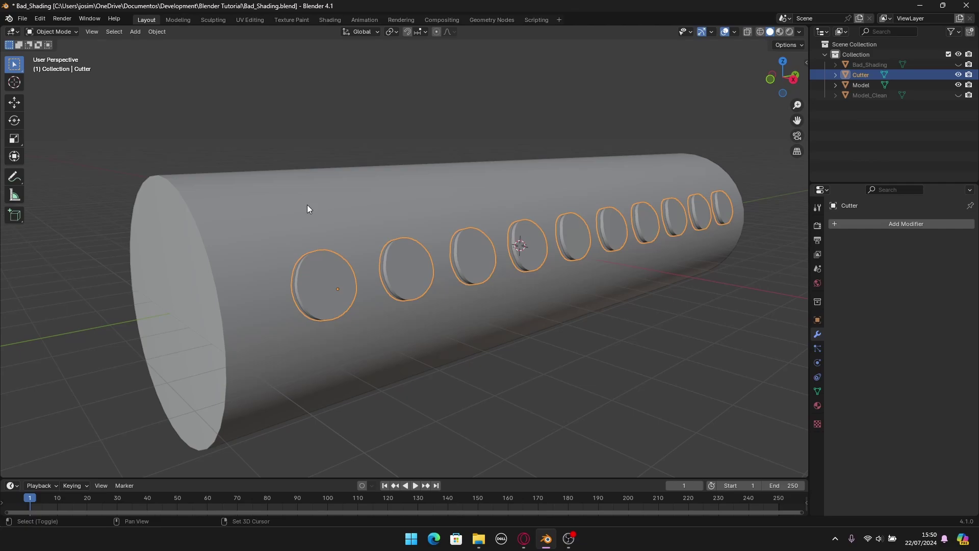
left_click(321, 206, "shift")
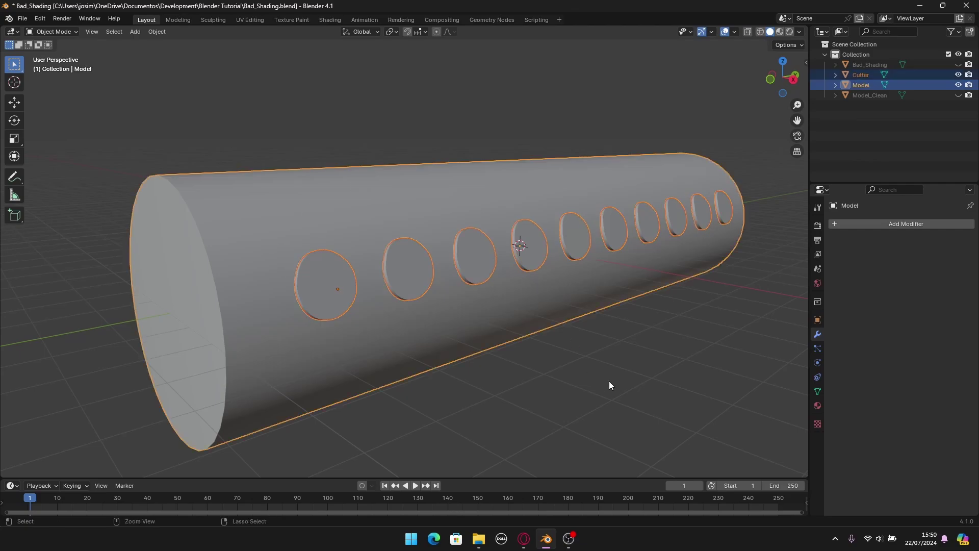
- Subtract the cutter from the cylinder with a Bool Tool Difference, and set the solver to Fast
key("ctrl+minus")
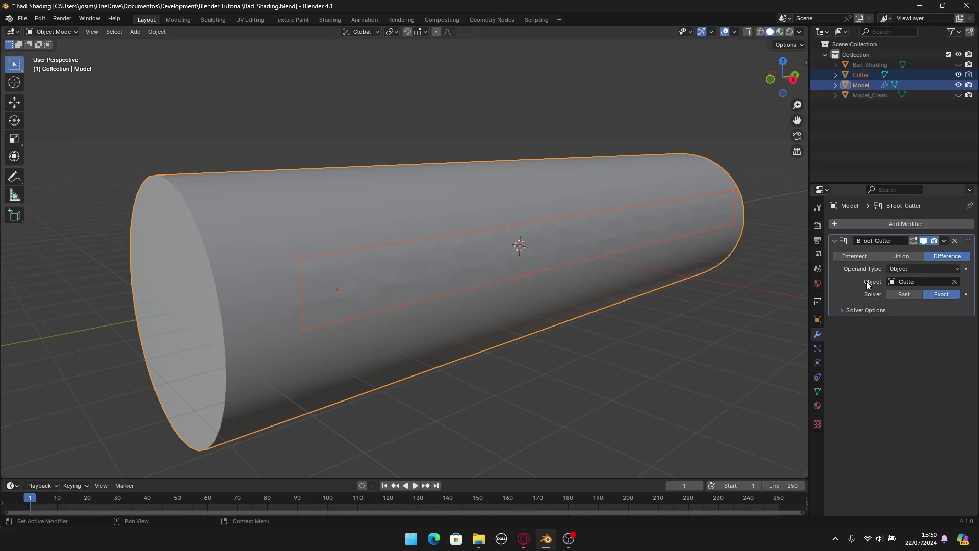
scroll(539, 314, "up", 2)
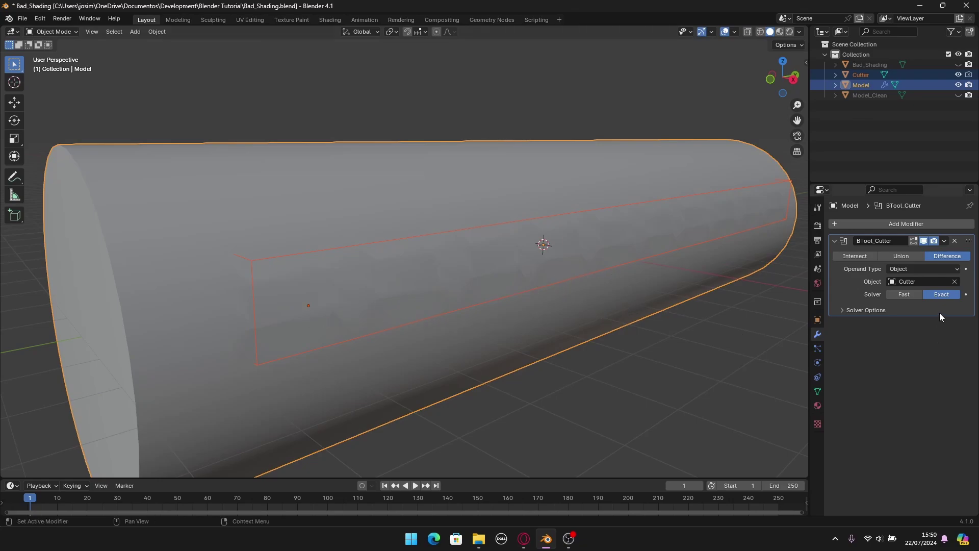
left_click(902, 296)
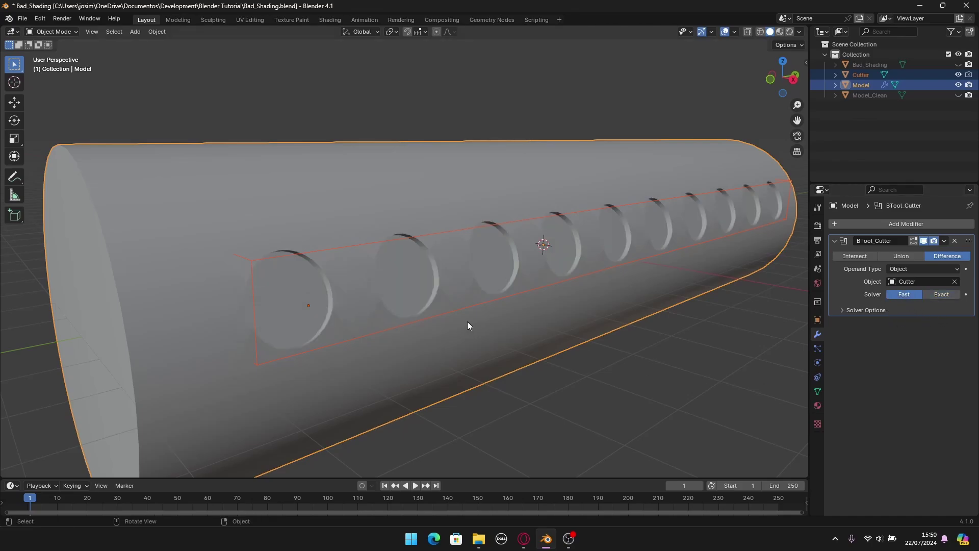
middle_click_drag(467, 321, 584, 304)
scroll(431, 280, "up", 2)
middle_click_drag(360, 286, 393, 289, "shift")
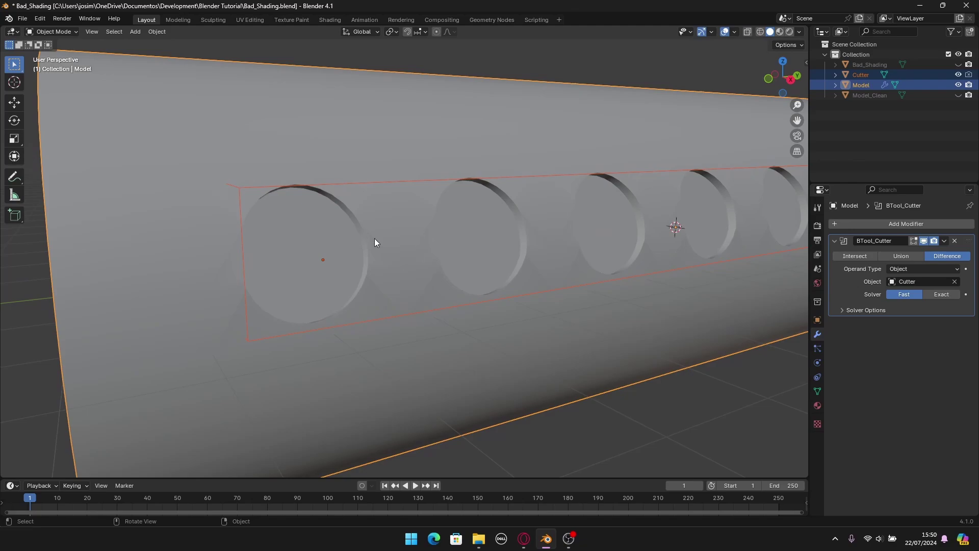
scroll(439, 294, "down", 4)
scroll(407, 266, "up", 2)
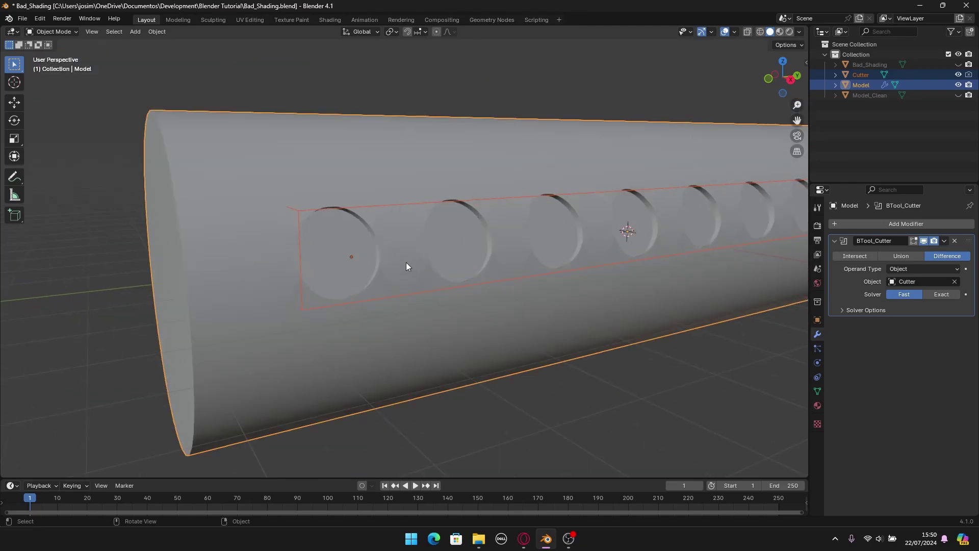
- Switch viewport lighting to MatCap and orbit to inspect the cylinder's shading
left_click(798, 32)
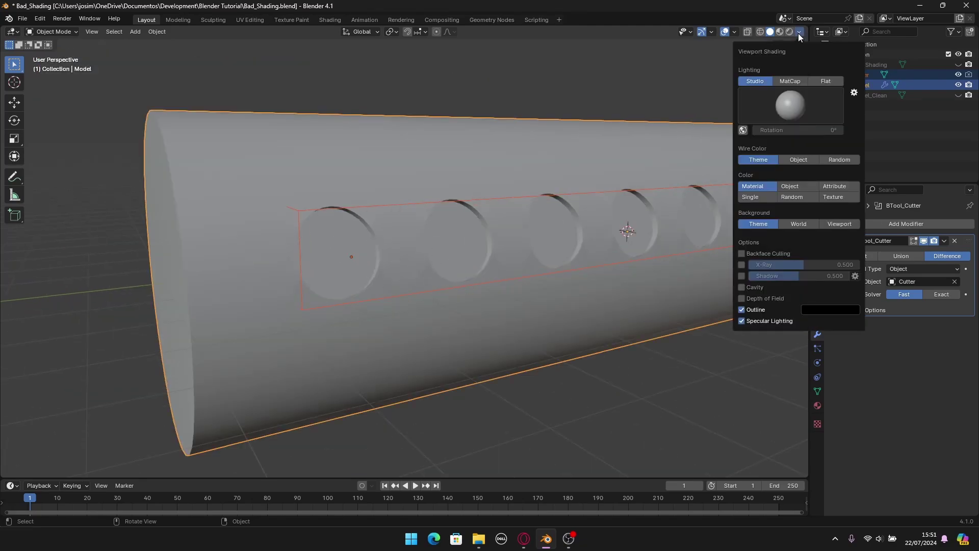
left_click(786, 81)
middle_click_drag(566, 178, 557, 276)
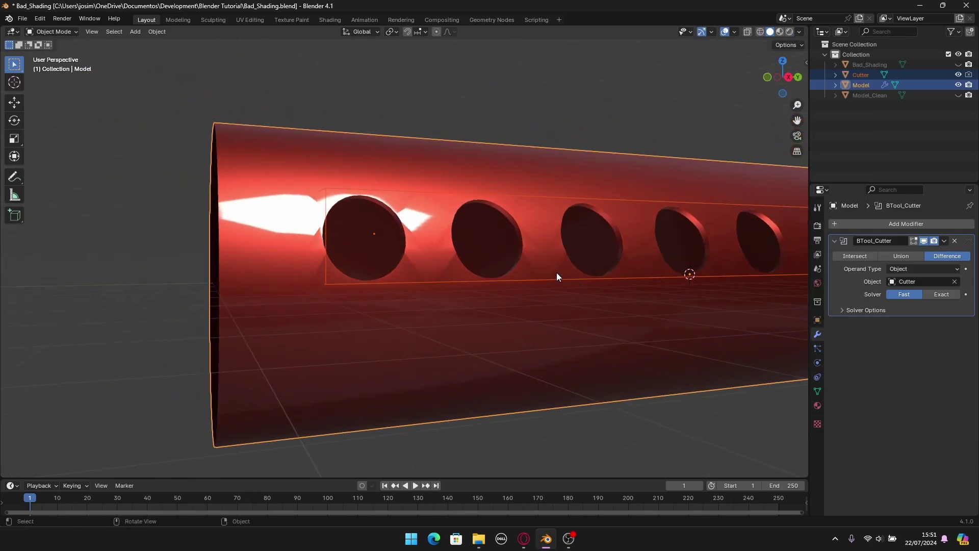
scroll(557, 277, "up", 2)
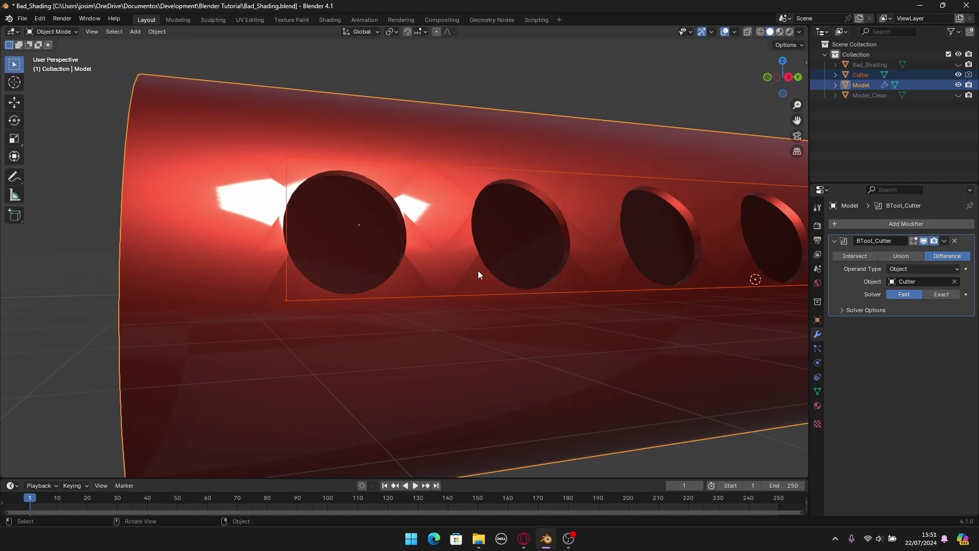
scroll(466, 249, "down", 5)
middle_click_drag(378, 252, 619, 329)
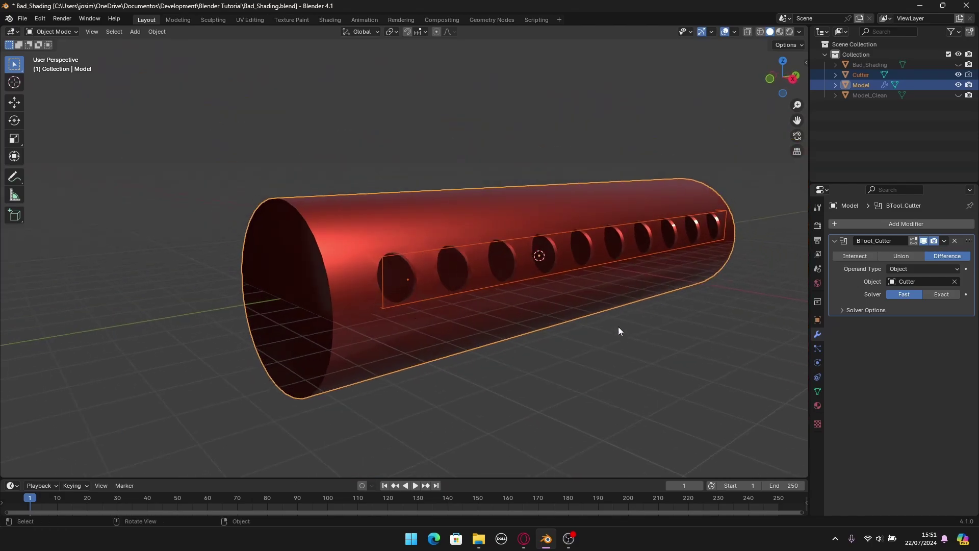
- Switch lighting back to Studio and apply the BTool_Cutter boolean modifier
left_click(799, 32)
left_click(755, 82)
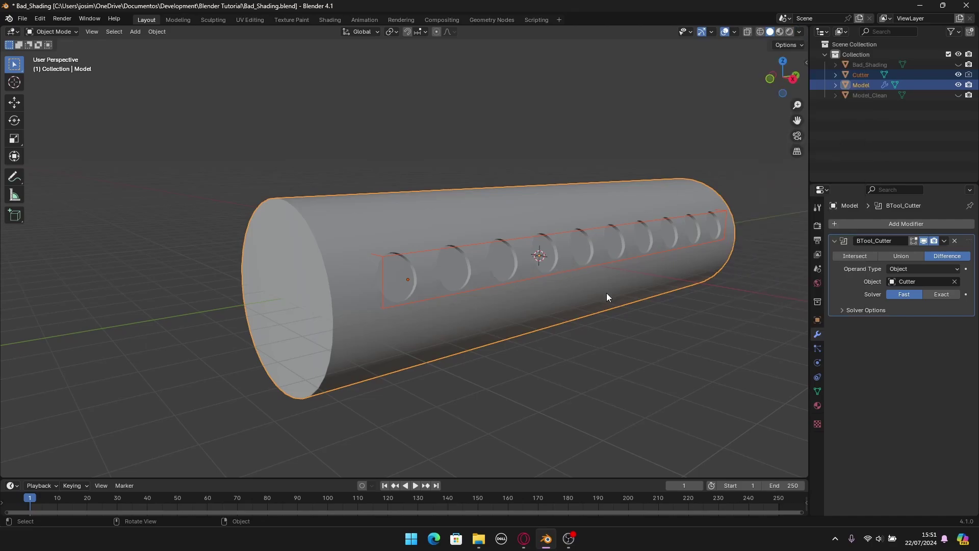
middle_click_drag(409, 337, 384, 341, "shift")
scroll(553, 267, "up", 1)
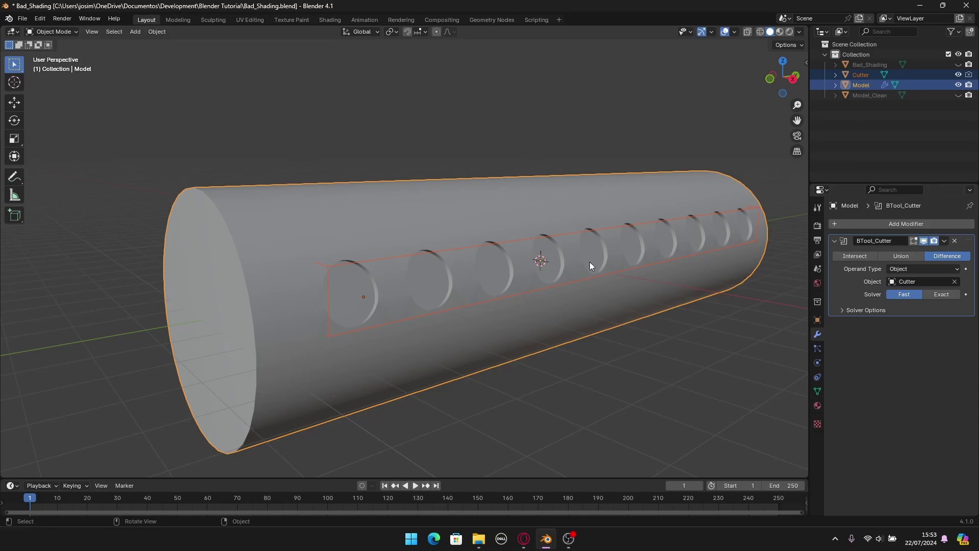
left_click(945, 240)
key("ctrl+a")
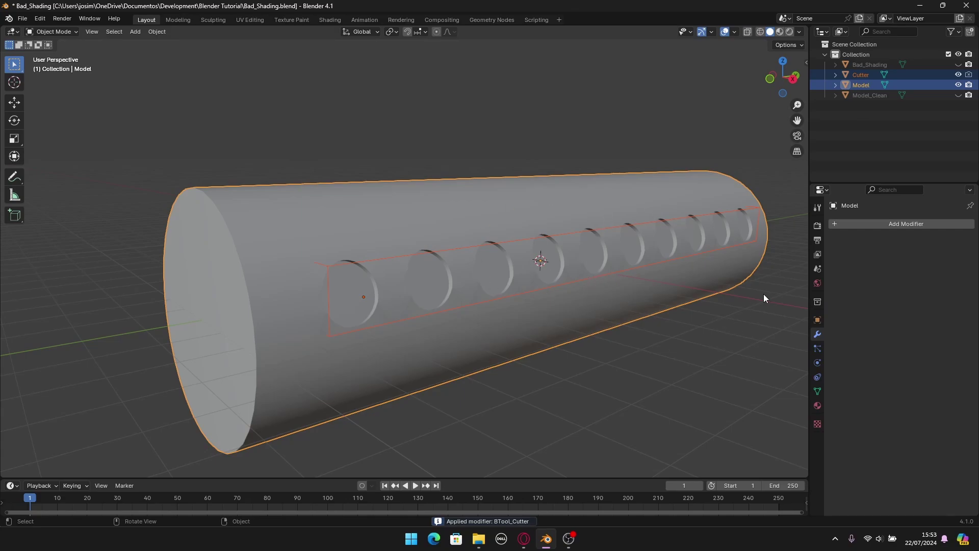
left_click(462, 252)
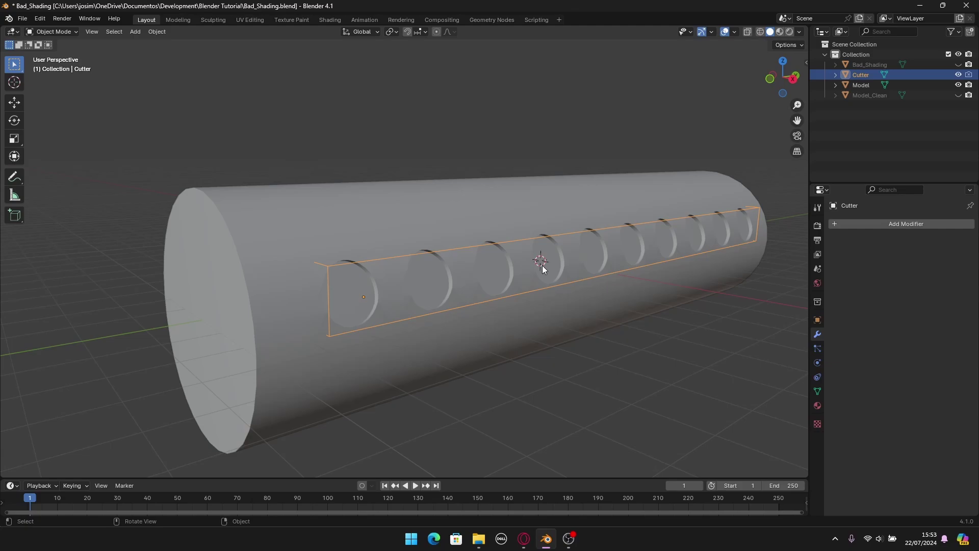
key("x")
left_click(494, 266)
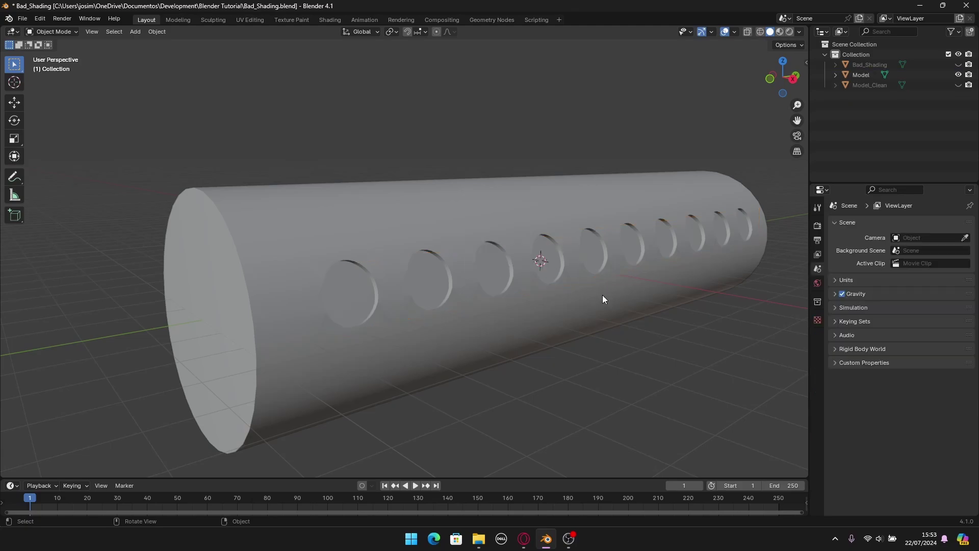
left_click(546, 319)
key("Tab")
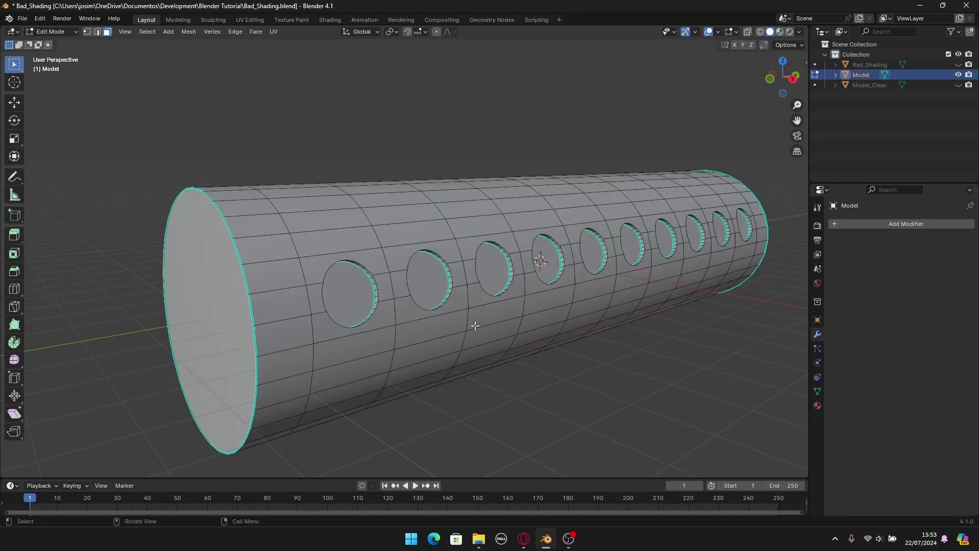
scroll(351, 323, "up", 4)
left_click(335, 288)
left_click(353, 317)
middle_click_drag(353, 317, 422, 332)
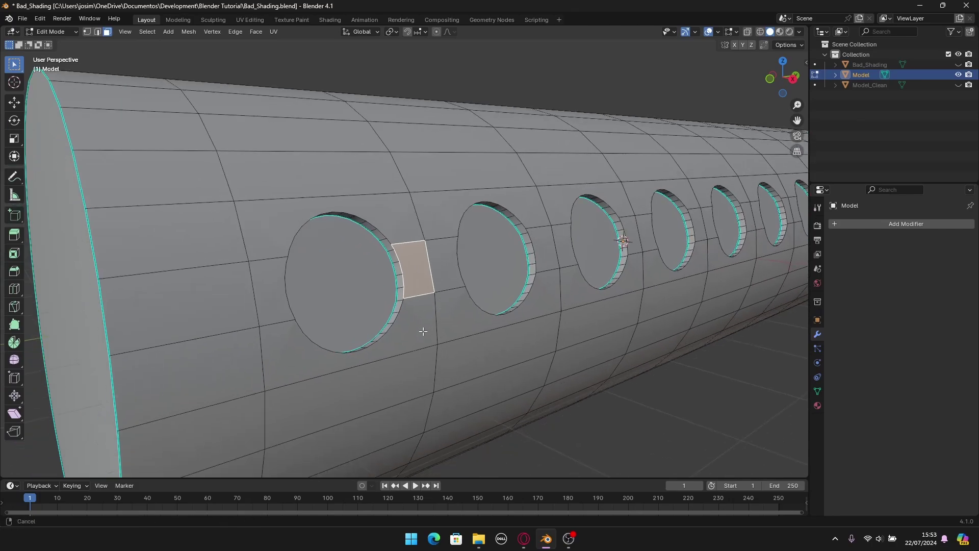
left_click(314, 320)
left_click(284, 285)
key("1")
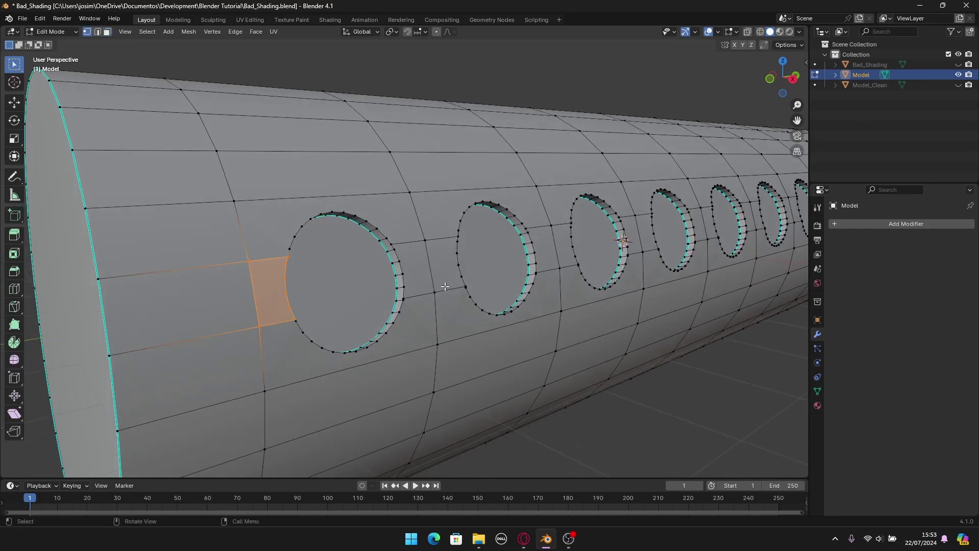
key("Tab")
scroll(446, 287, "down", 2)
scroll(446, 291, "down", 5)
scroll(521, 320, "up", 5)
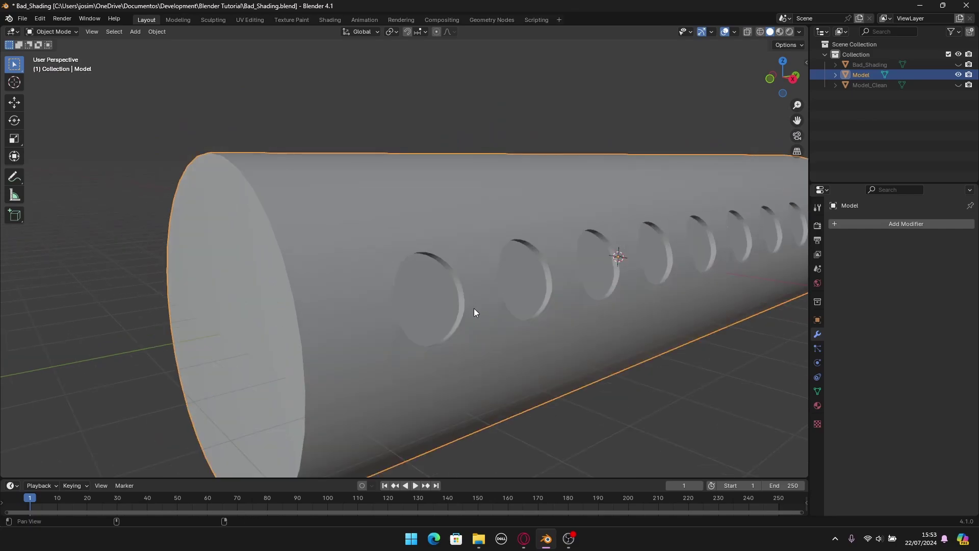
scroll(408, 281, "up", 2)
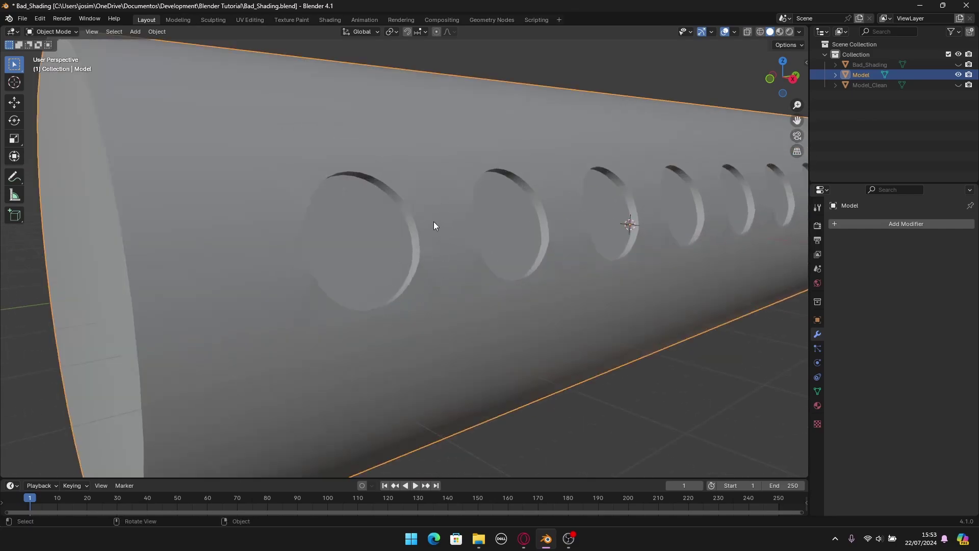
scroll(497, 268, "down", 4)
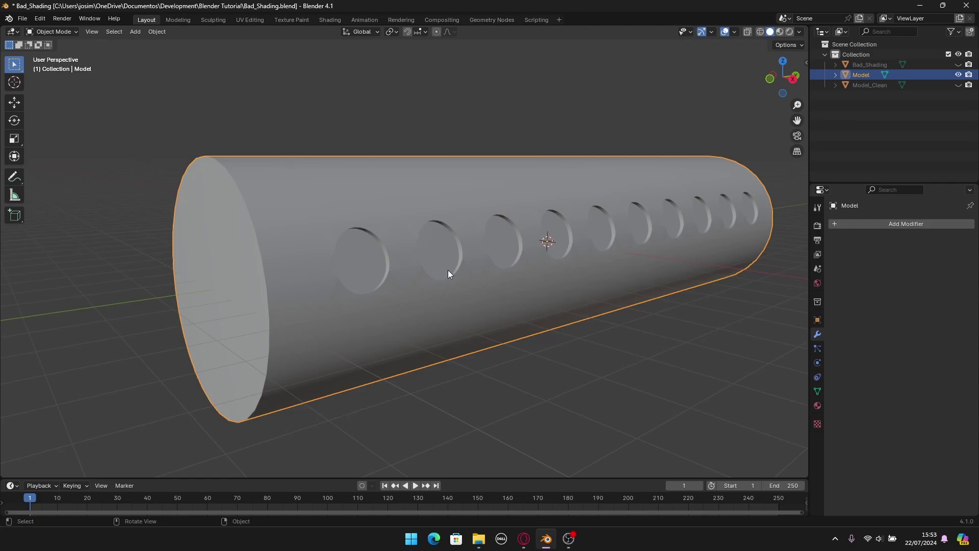
- Enter Edit Mode with no faces selected and show the Cylinder.002 mesh data properties
key("Tab")
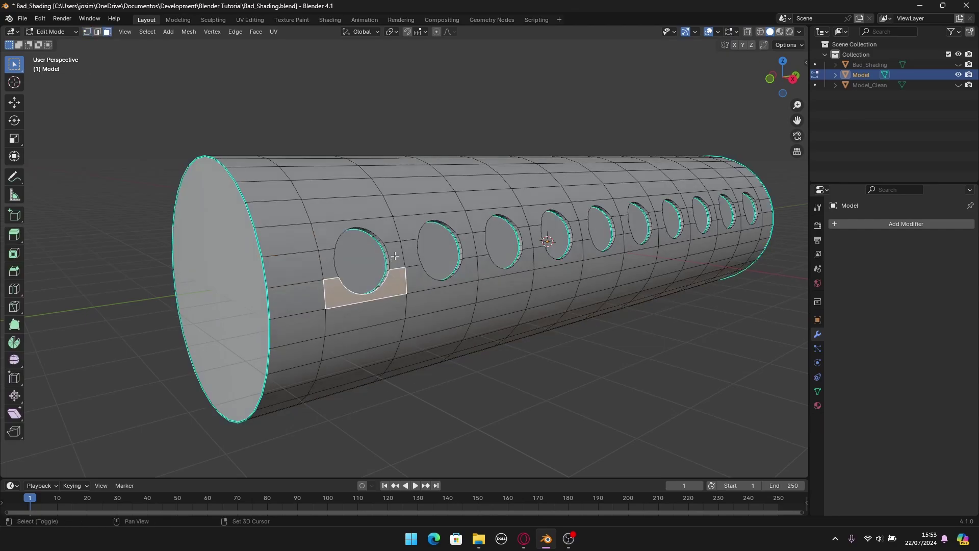
left_click(397, 252, "shift")
left_click(395, 230, "shift")
left_click(328, 262, "shift")
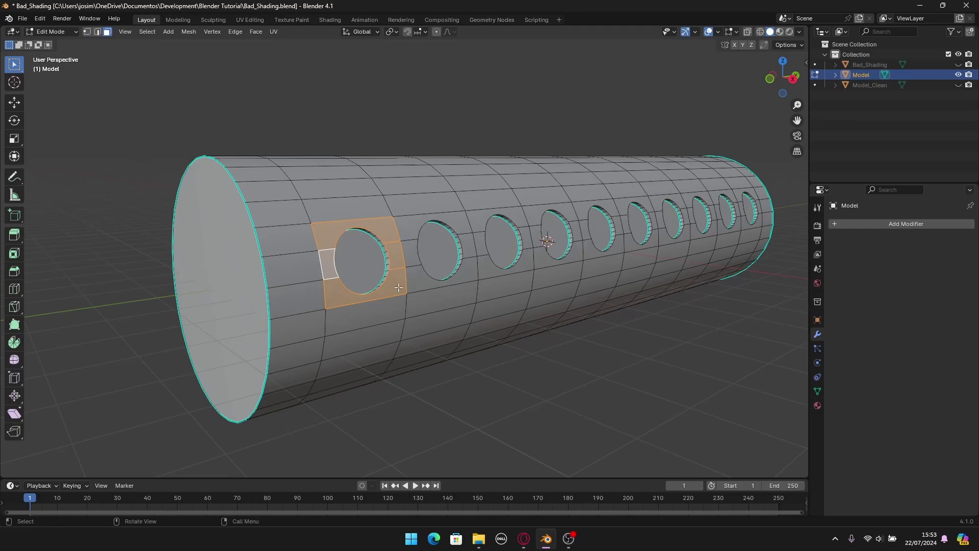
middle_click_drag(429, 301, 361, 220)
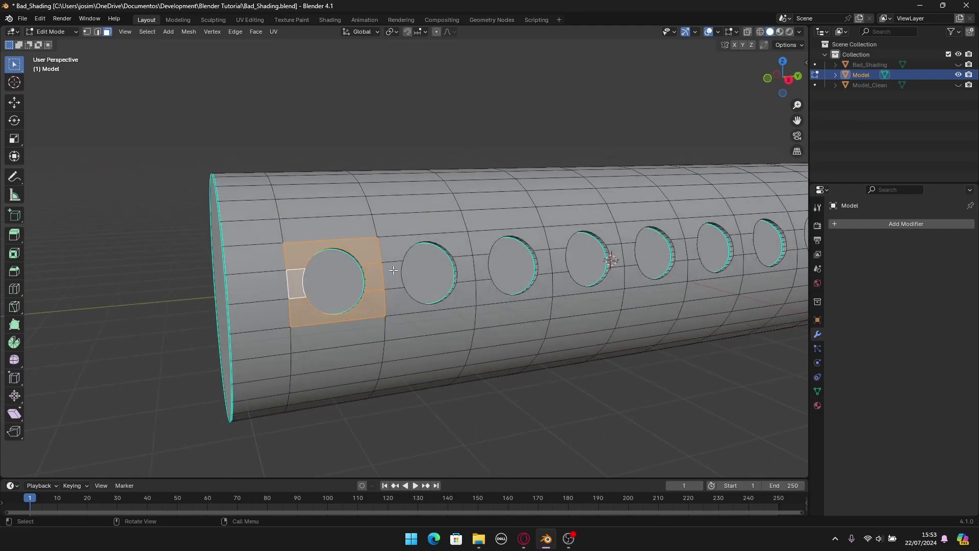
key("alt+a")
middle_click_drag(469, 314, 530, 264)
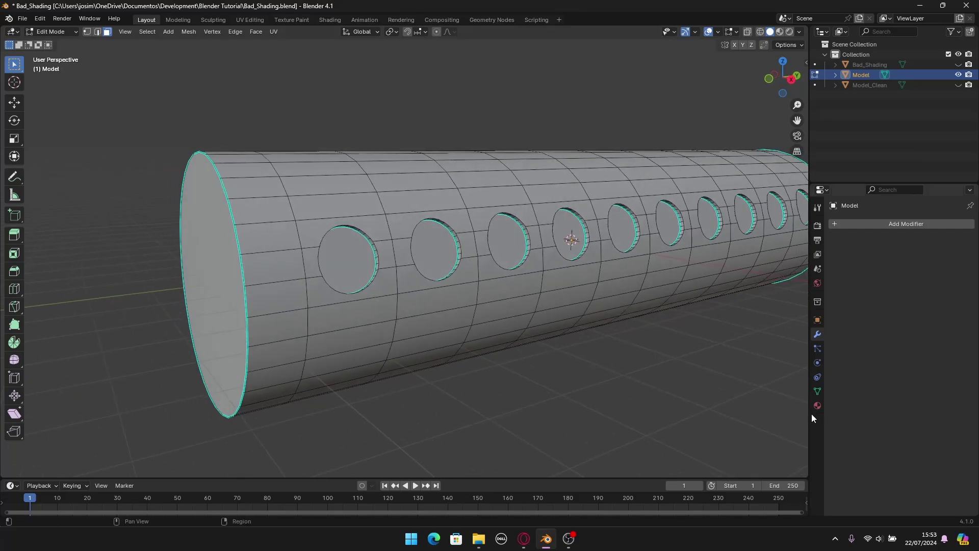
key("Tab")
key("Tab")
middle_click_drag(503, 255, 517, 230)
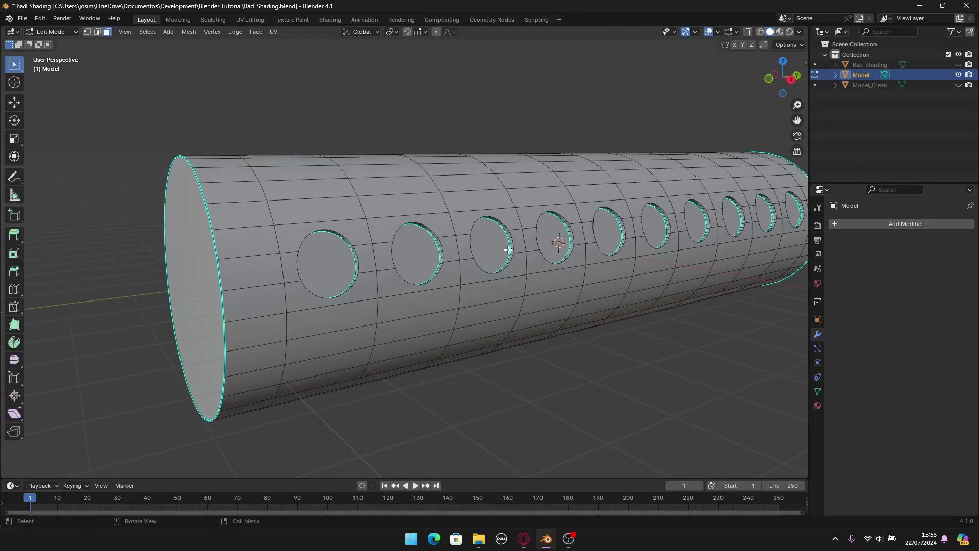
left_click(818, 392)
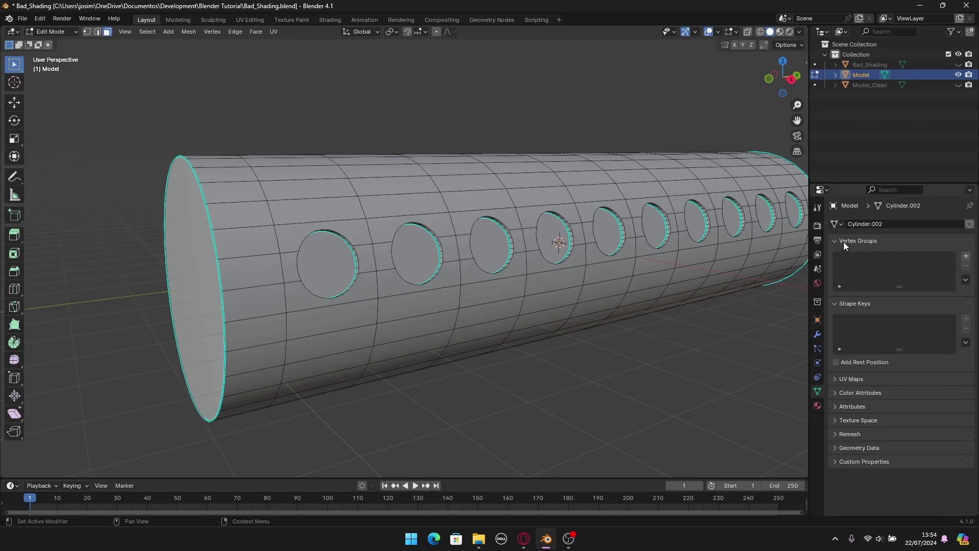
- Add a new vertex group named Faces_To_Apply_Normals
left_click(966, 256)
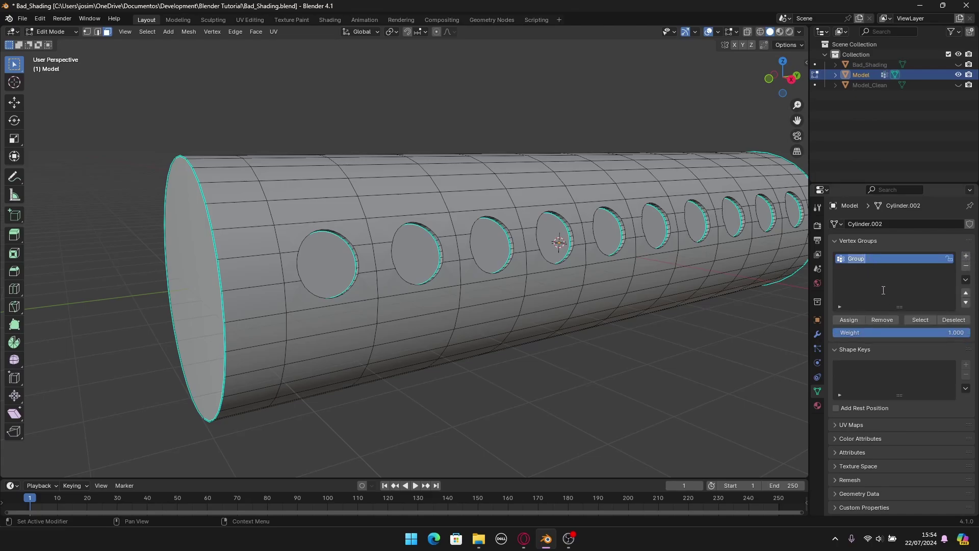
type("Faces_To_Apply_Normas")
key("BackSpace")
type("ls")
- Circle-select the faces around the first four window holes
scroll(428, 289, "up", 2)
middle_click_drag(331, 261, 445, 313, "shift")
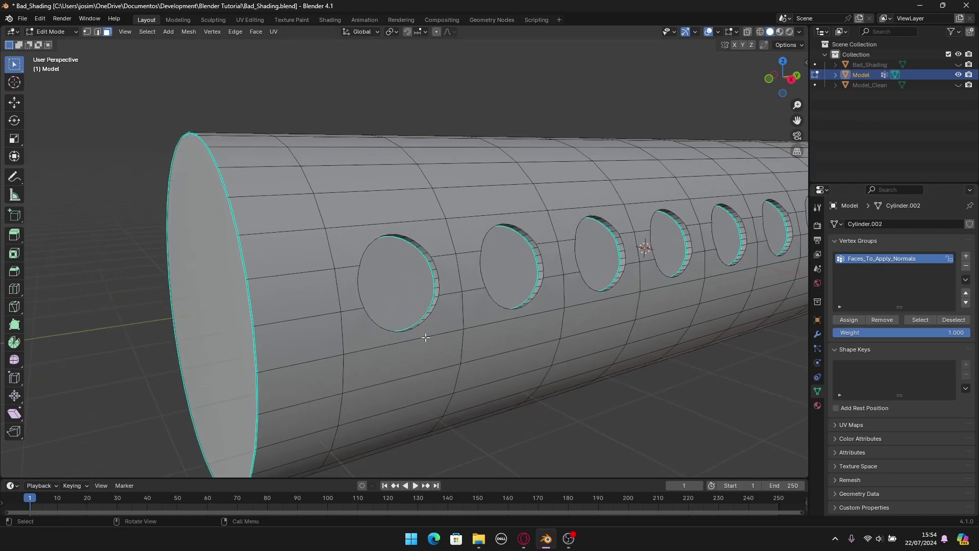
key("c")
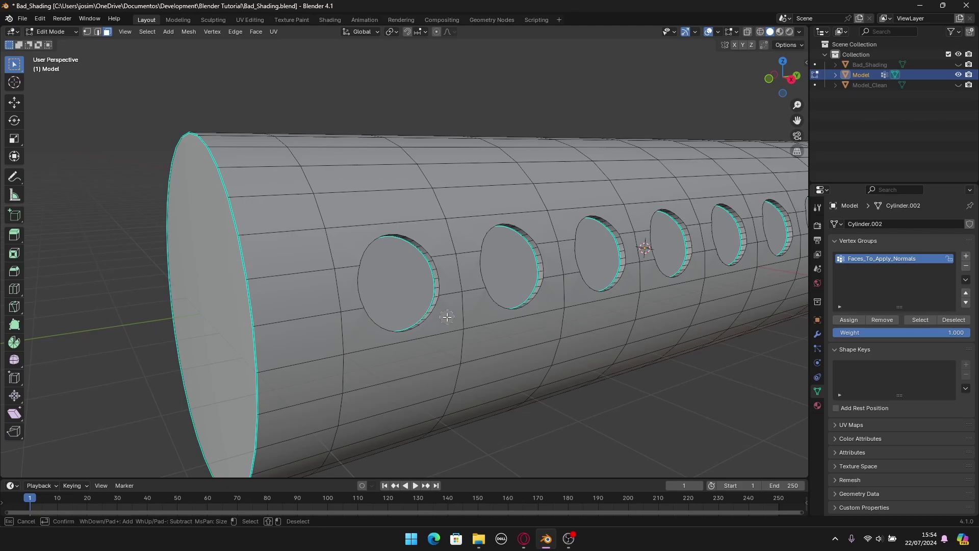
mouse_move(446, 318)
left_mouse_down()
mouse_move(450, 269)
mouse_move(439, 240)
left_mouse_up()
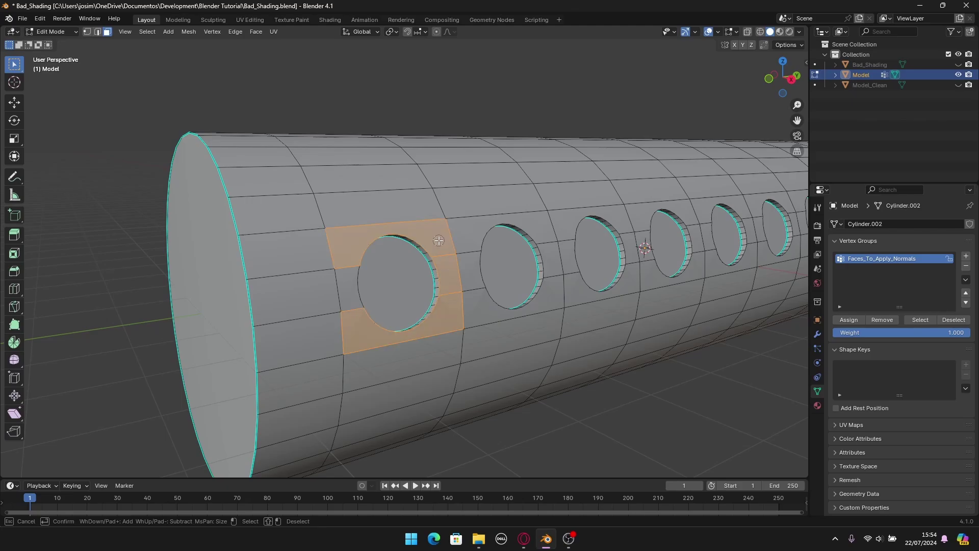
left_click(350, 280)
key("Escape")
middle_click_drag(536, 327, 508, 331)
key("c")
mouse_move(368, 325)
left_mouse_down()
mouse_move(383, 306)
mouse_move(385, 265)
mouse_move(415, 263)
mouse_move(428, 325)
mouse_move(522, 278)
mouse_move(512, 349)
left_mouse_up()
left_click_drag(543, 302, 540, 252)
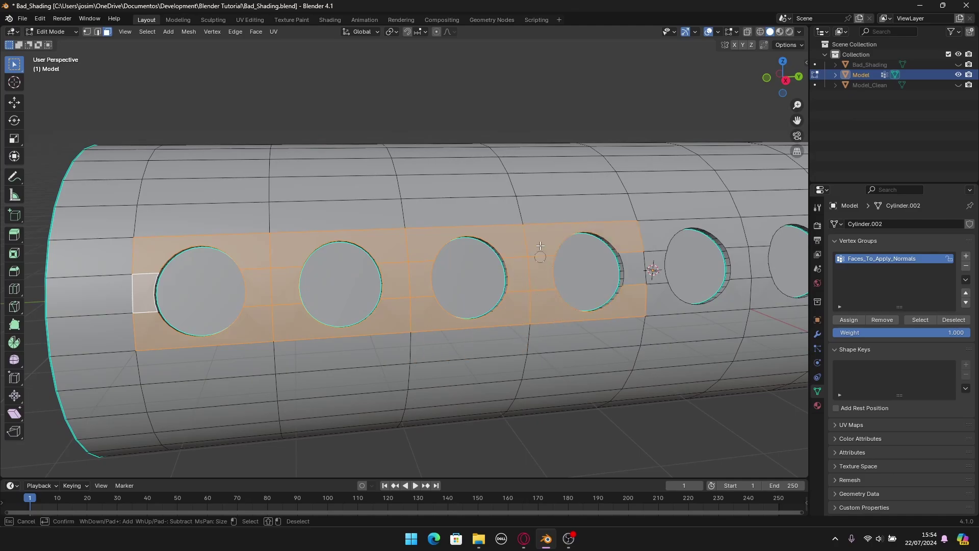
left_click(635, 266)
key("Escape")
- Circle-select the faces around the remaining window holes
left_click_drag(709, 328, 506, 329, "alt+shift")
key("c")
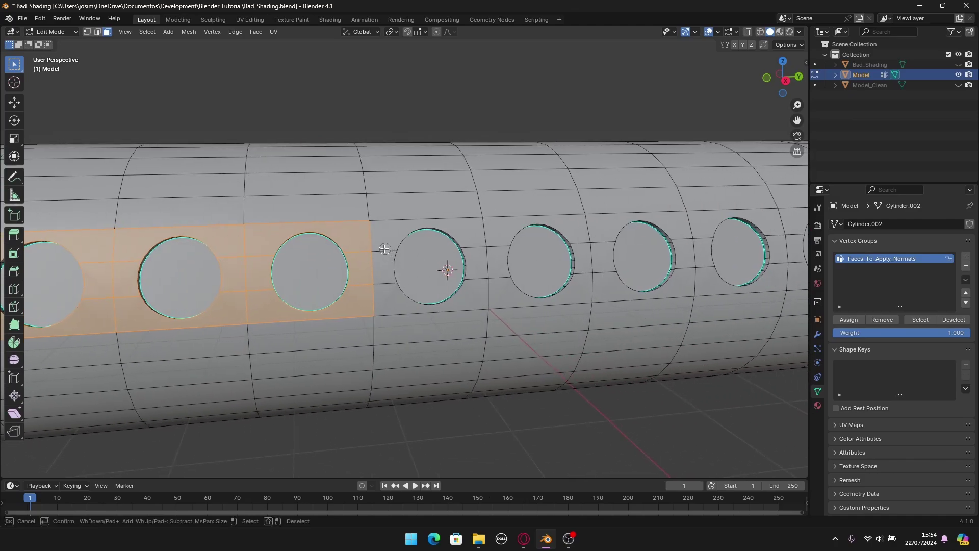
left_click_drag(396, 270, 401, 287)
mouse_move(499, 267)
left_mouse_down()
mouse_move(589, 273)
mouse_move(584, 259)
mouse_move(685, 258)
left_mouse_up()
key("Escape")
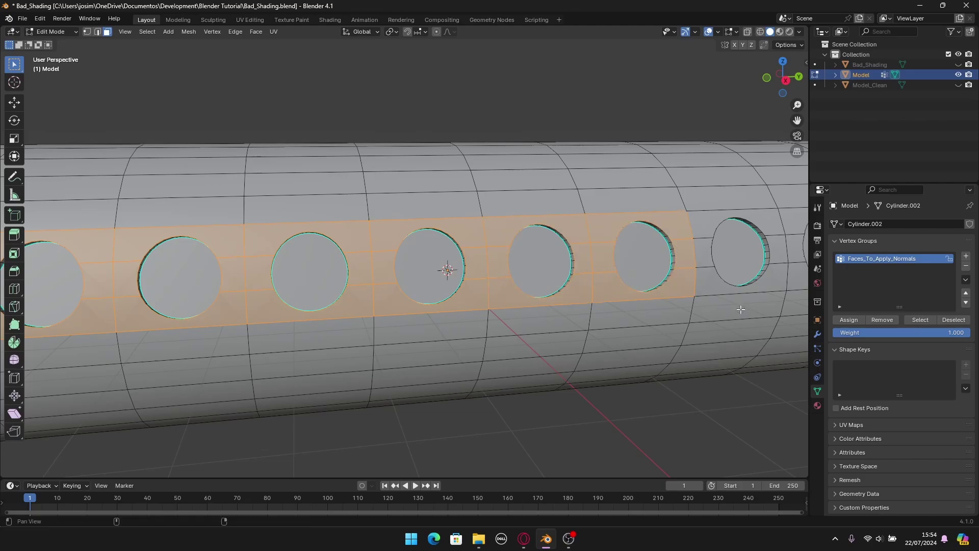
left_click_drag(717, 321, 466, 358, "alt+shift")
key("c")
mouse_move(402, 267)
left_mouse_down()
mouse_move(407, 296)
mouse_move(480, 309)
mouse_move(541, 261)
mouse_move(571, 291)
mouse_move(600, 278)
mouse_move(655, 297)
mouse_move(674, 282)
left_mouse_up()
key("Escape")
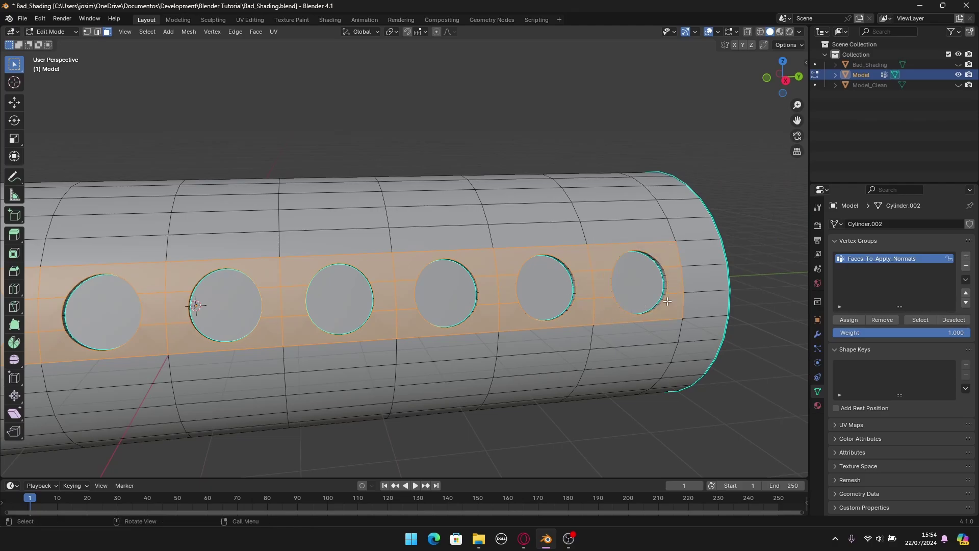
scroll(388, 330, "down", 2)
left_click_drag(380, 331, 578, 326, "alt+shift")
left_click_drag(582, 341, 614, 334, "alt")
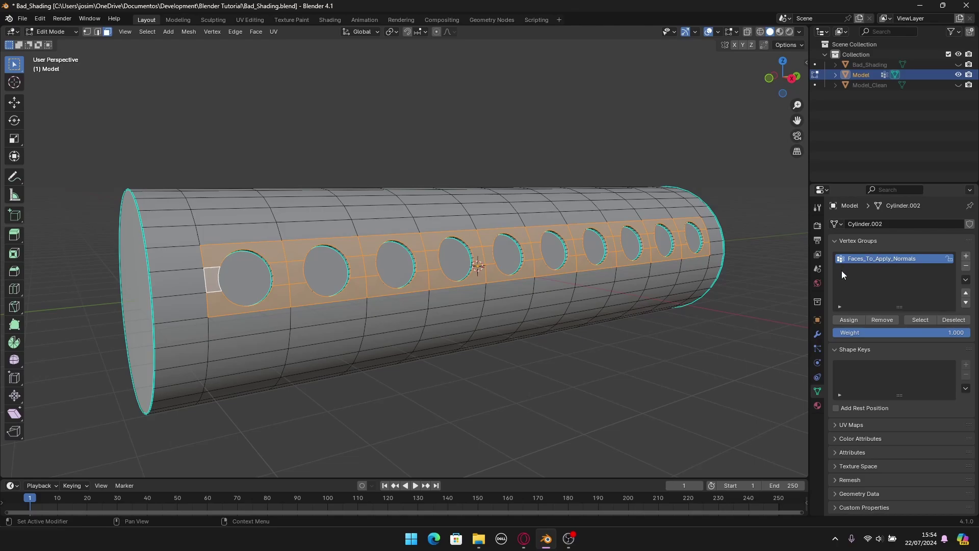
- Assign the faces to Faces_To_Apply_Normals, verify with Select, then return to Object Mode
left_click(848, 322)
key("a")
key("alt+a")
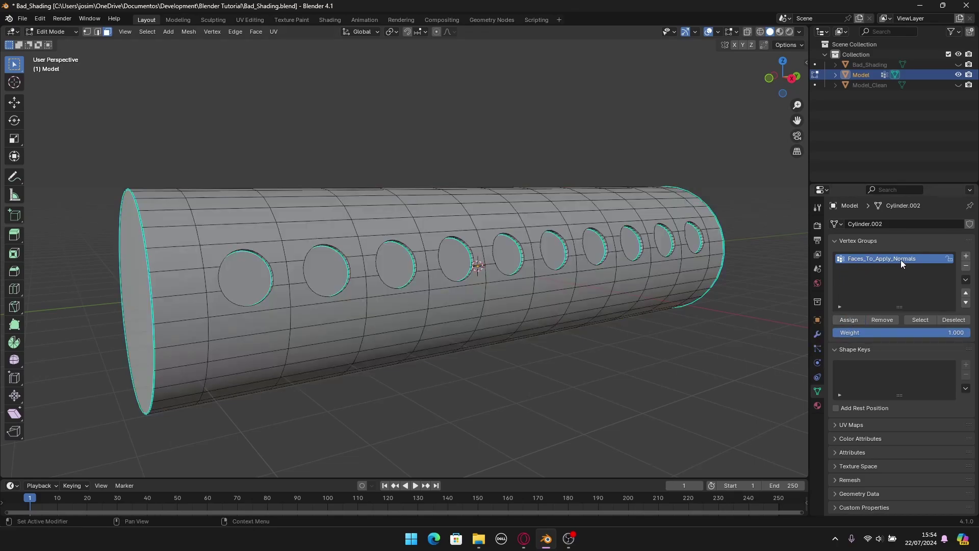
left_click(919, 321)
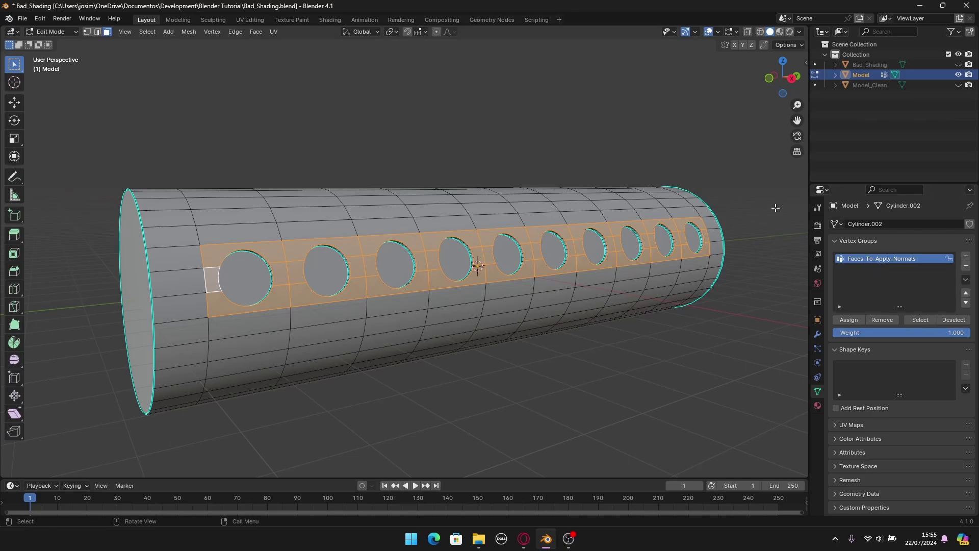
key("alt+a")
key("Tab")
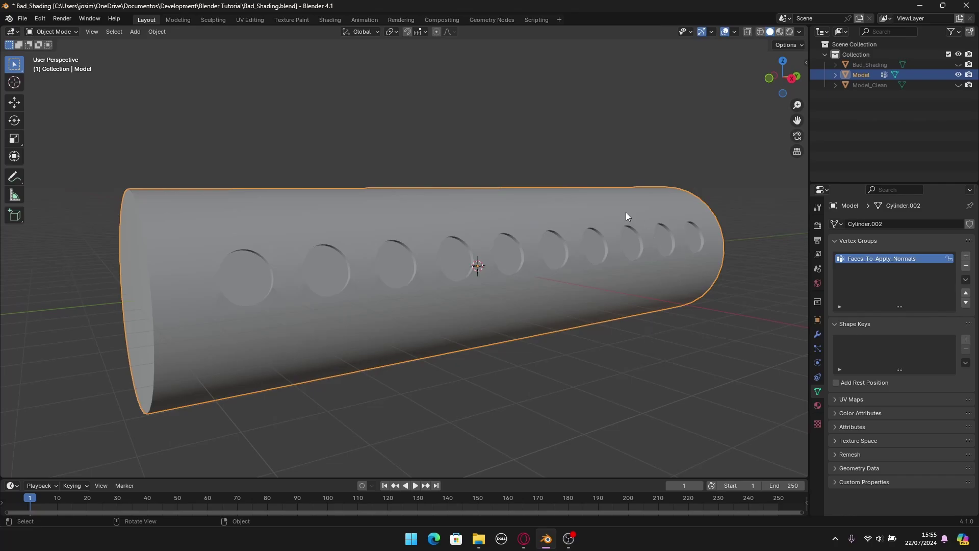
- Add a Data Transfer modifier to the cylinder from the Edit modifiers category
left_click(818, 334)
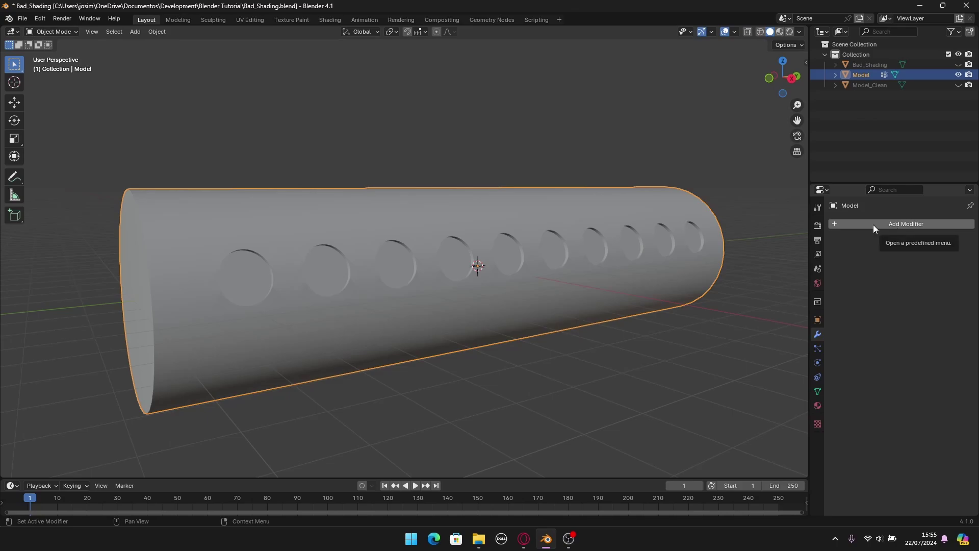
left_click(891, 224)
mouse_move(891, 224)
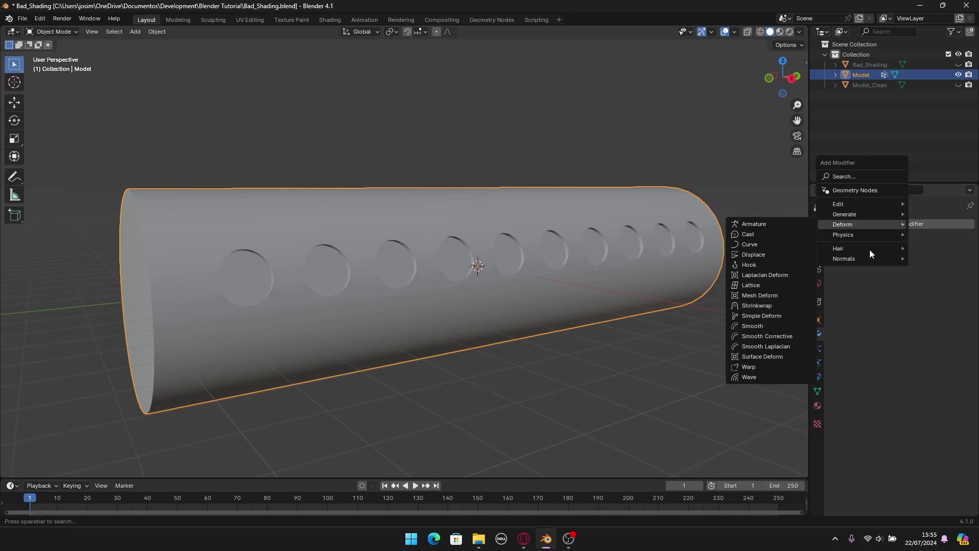
mouse_move(835, 204)
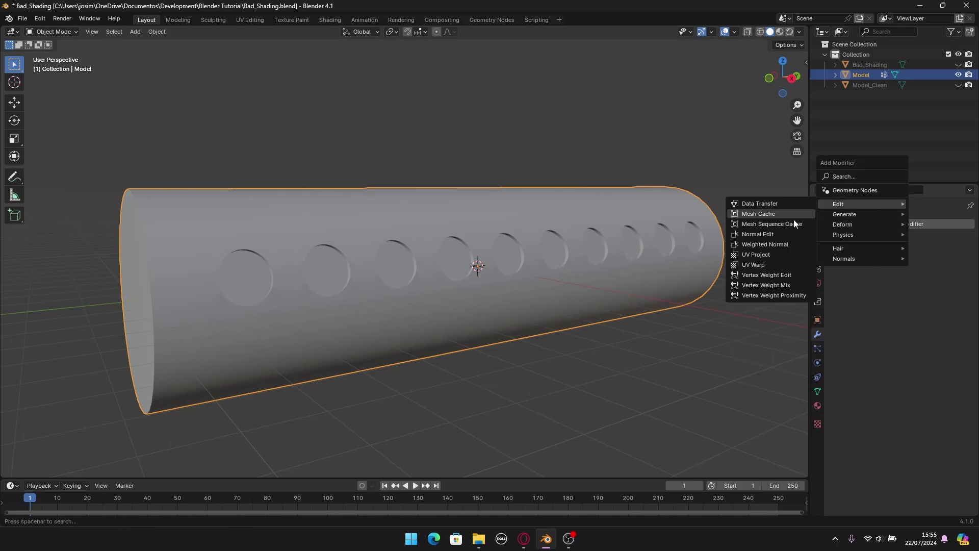
left_click(767, 204)
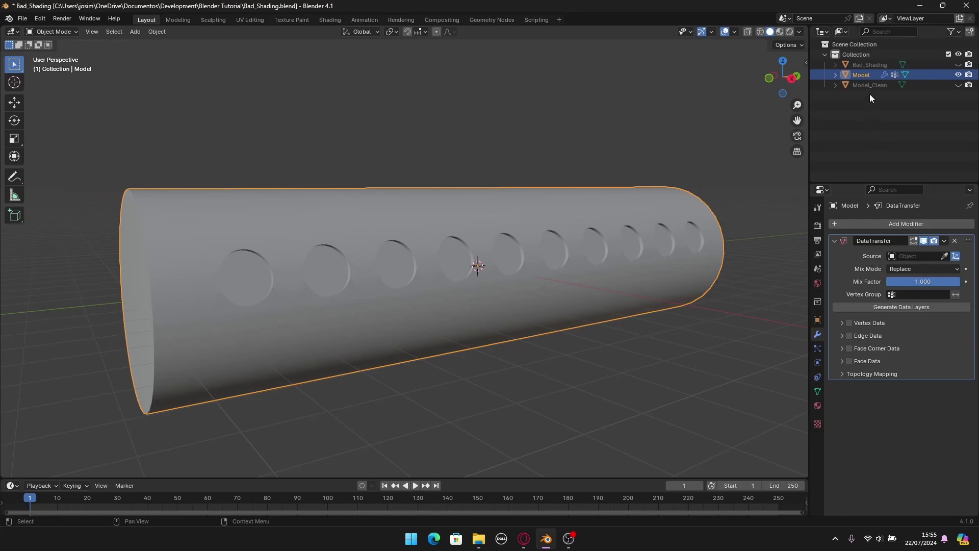
- Set Model_Clean as the DataTransfer modifier's source object
left_click(911, 257)
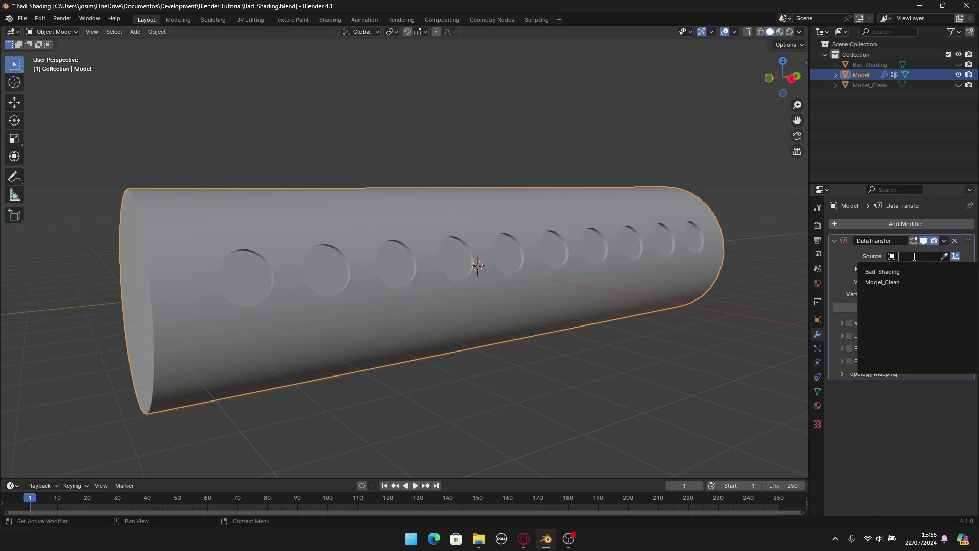
left_click(891, 282)
middle_click_drag(652, 334, 671, 341)
scroll(668, 339, "up", 1)
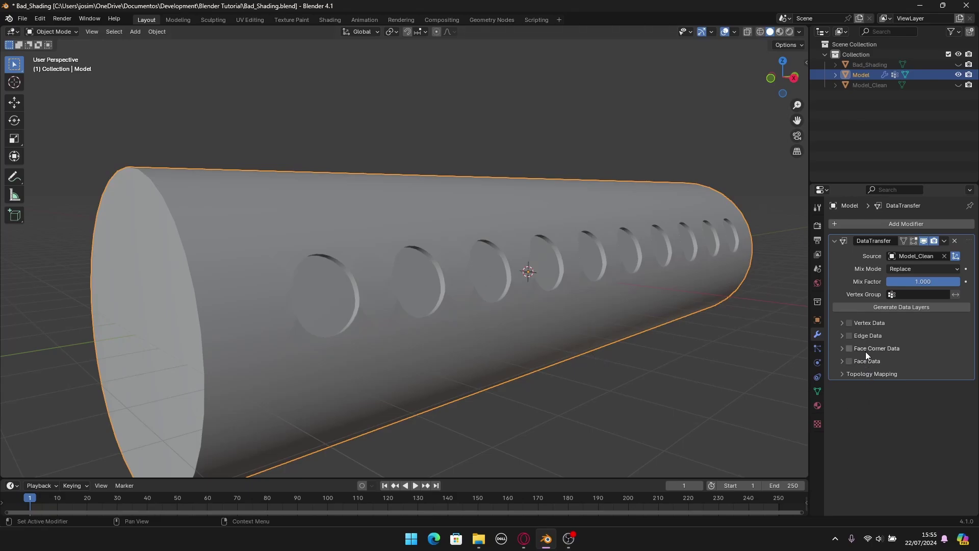
- Transfer Face Corner custom normals with Projected Face Interpolated mapping, limited to Faces_To_Apply_Normals
left_click(849, 349)
left_click(842, 349)
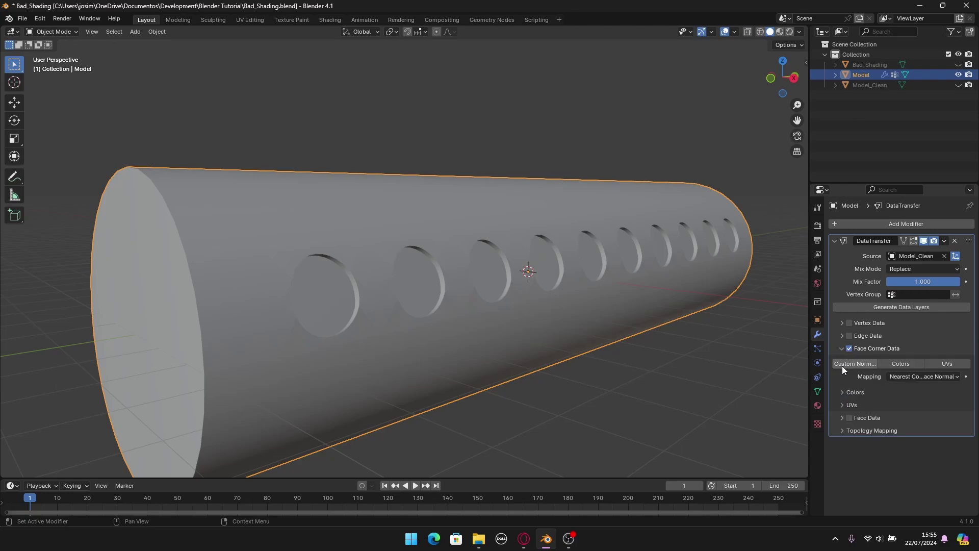
left_click(860, 364)
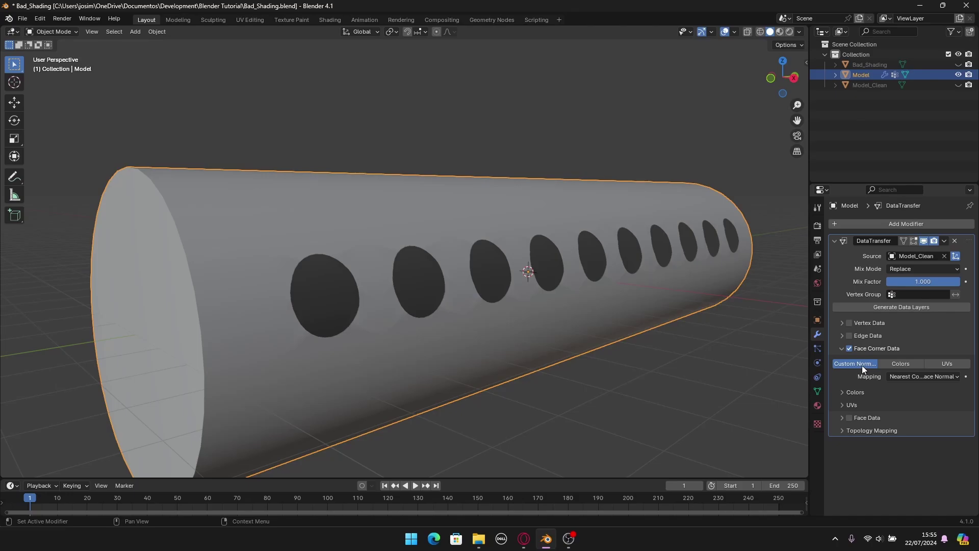
left_click(892, 379)
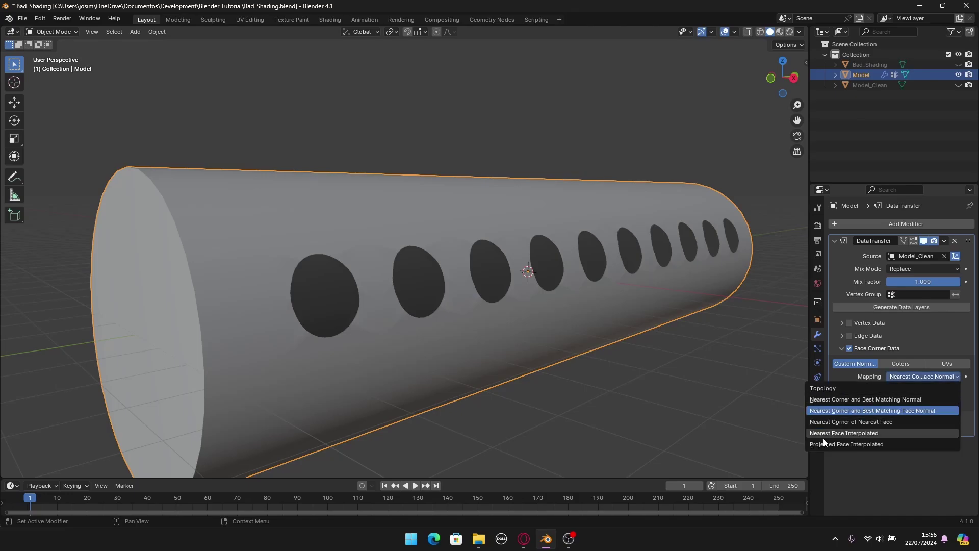
left_click(873, 446)
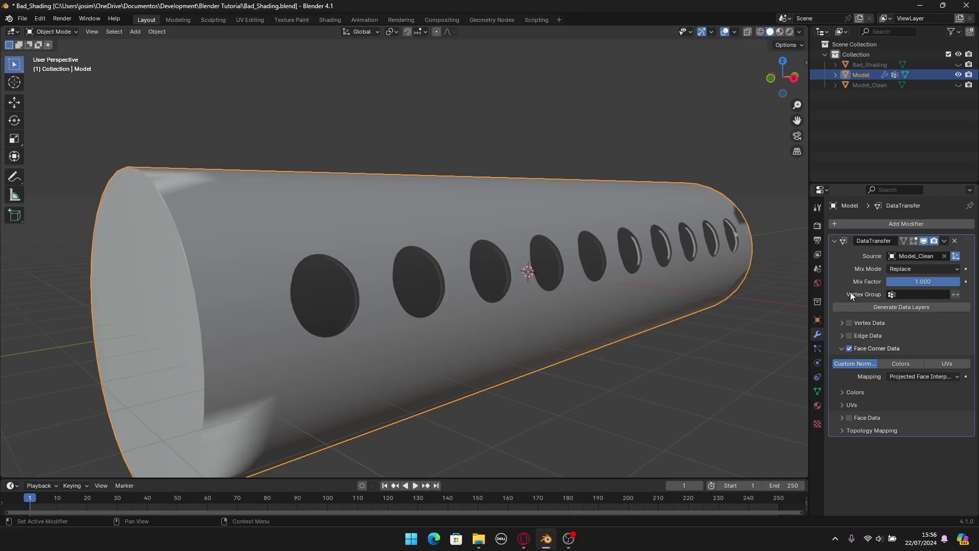
left_click(907, 296)
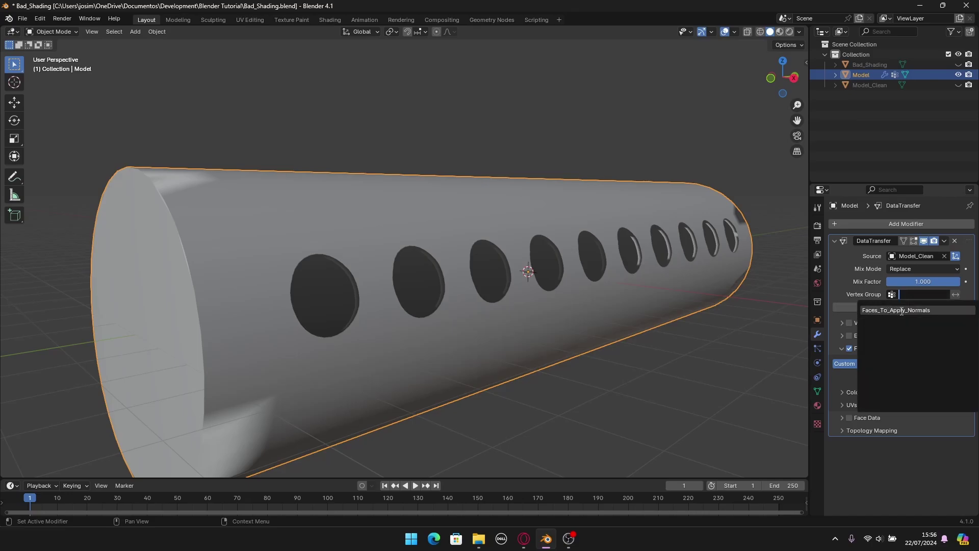
left_click(902, 310)
middle_click_drag(684, 319, 504, 304)
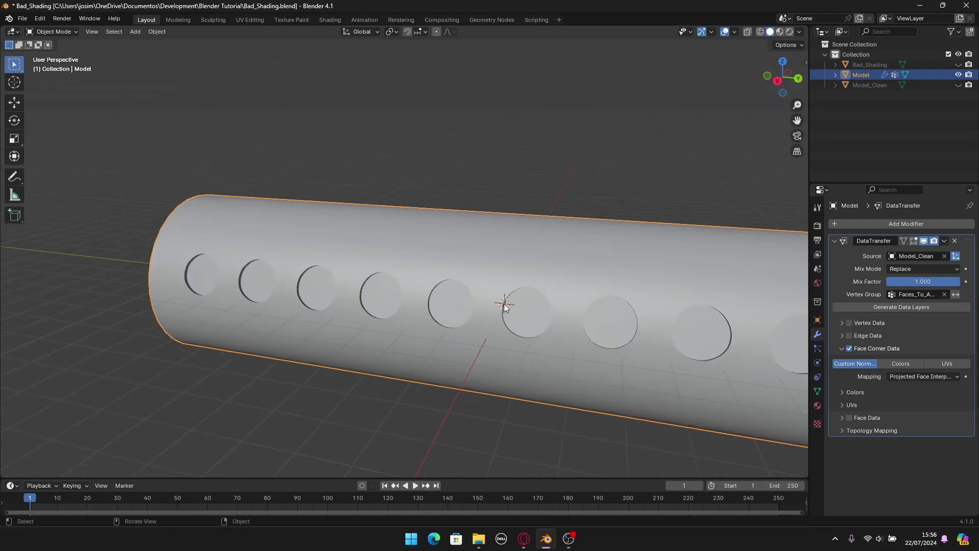
scroll(503, 303, "up", 8)
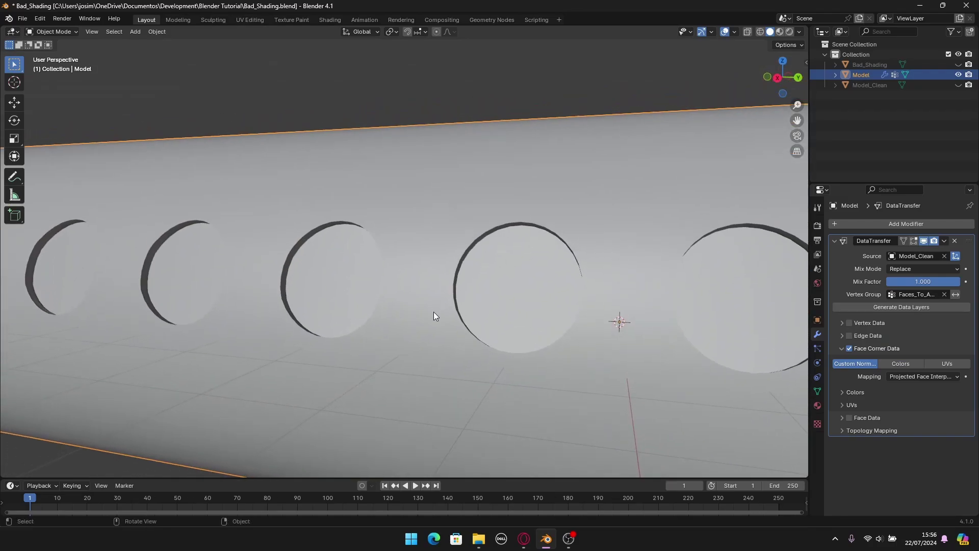
middle_click_drag(434, 316, 460, 284)
middle_click_drag(537, 221, 484, 238)
middle_click_drag(499, 271, 434, 299)
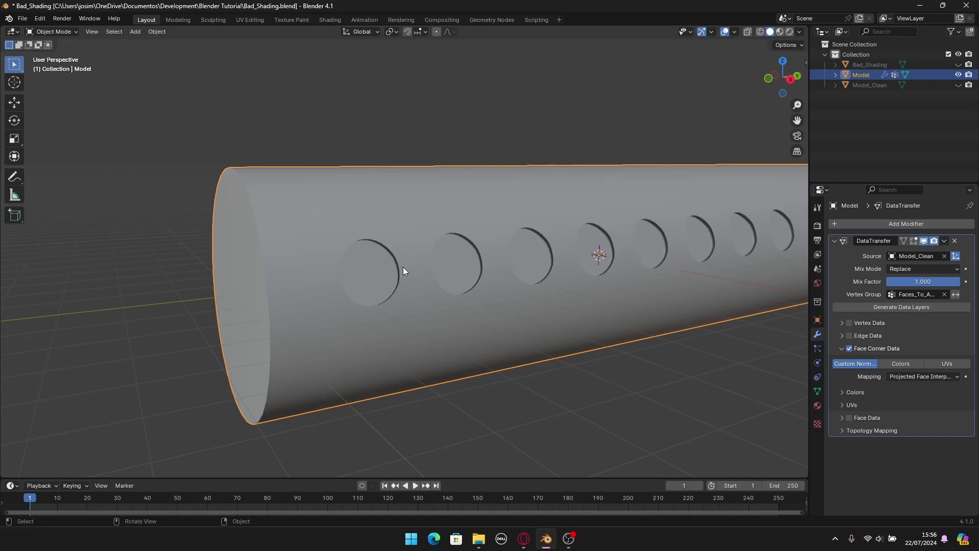
- Turn on the Face Orientation overlay to check the fuselage's normals
left_click(733, 33)
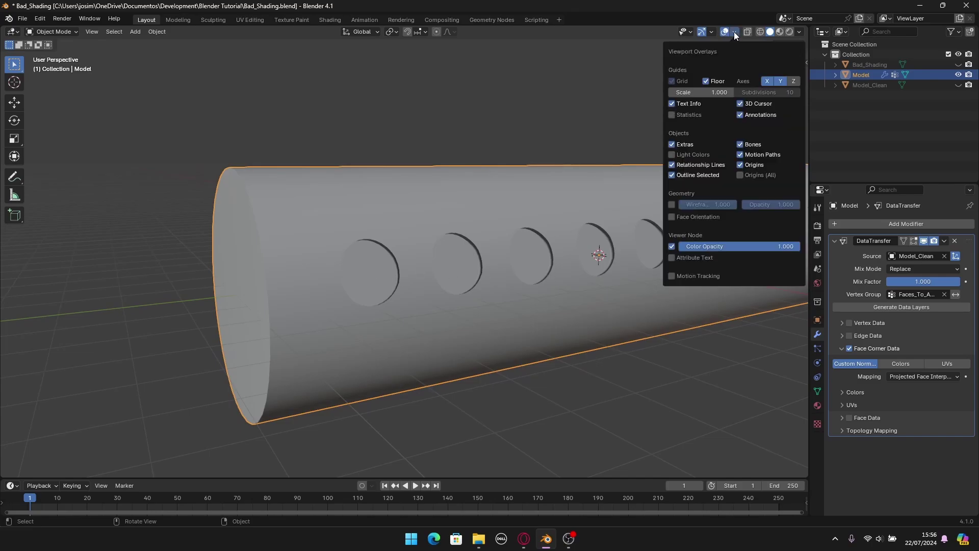
left_click(696, 218)
scroll(570, 247, "down", 5)
scroll(471, 271, "up", 5)
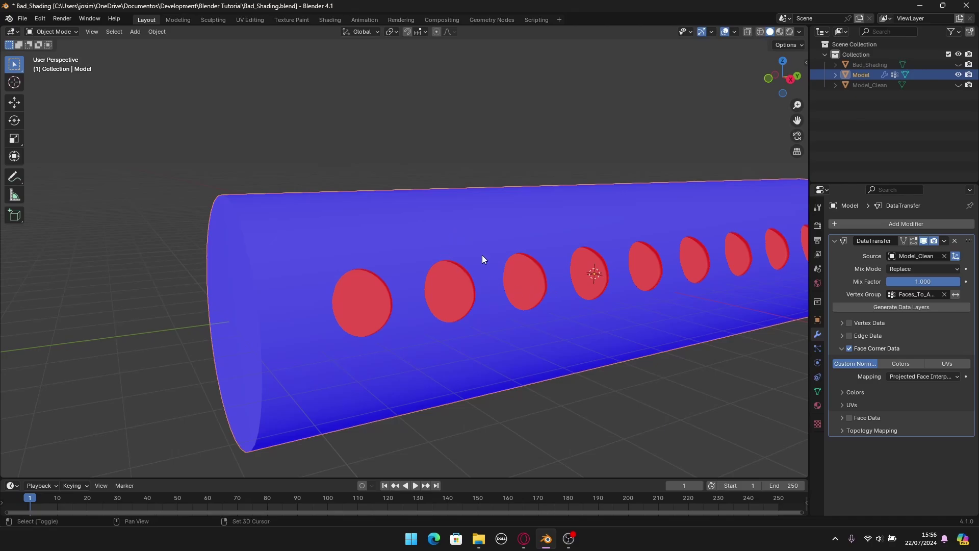
scroll(482, 256, "down", 3)
- Select all faces, recalculate normals outside, and return to Object Mode
key("Tab")
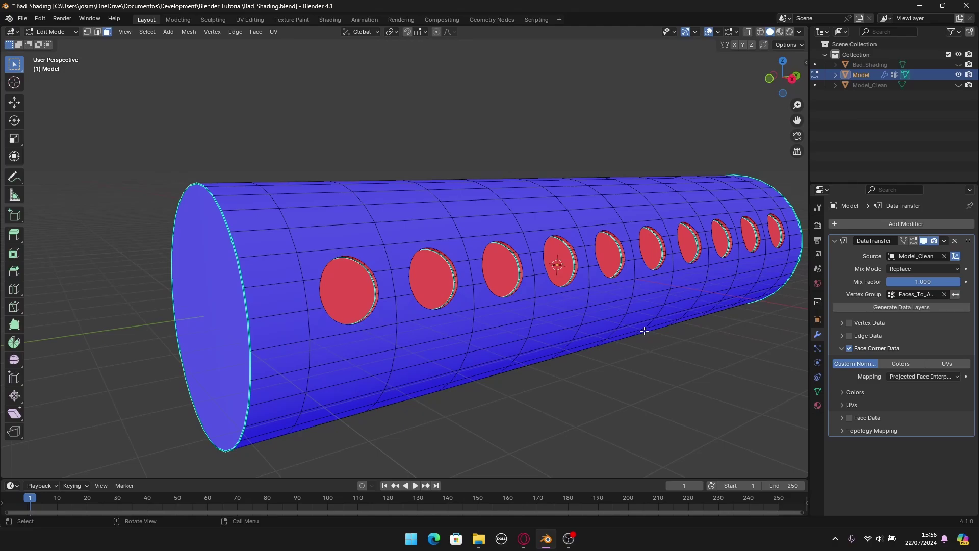
key("a")
key("alt+n")
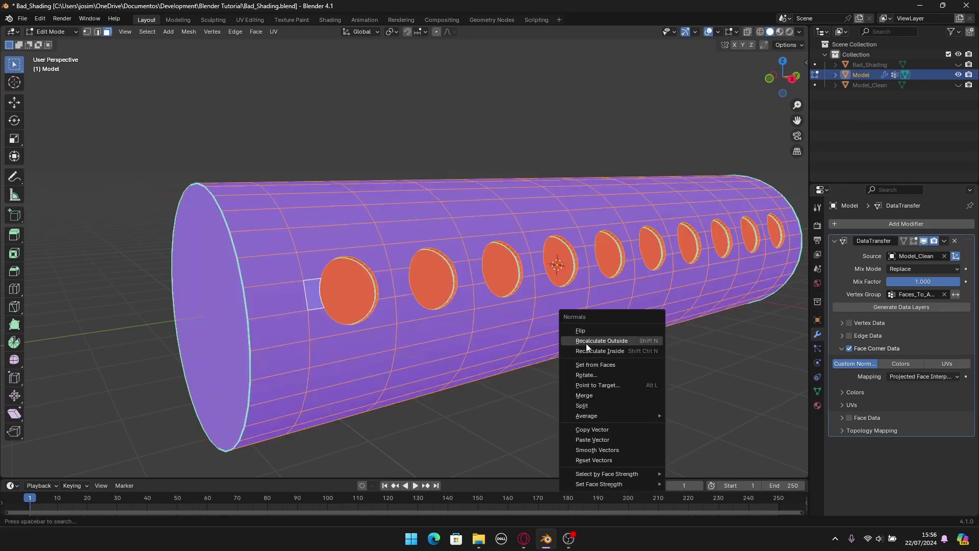
left_click(613, 341)
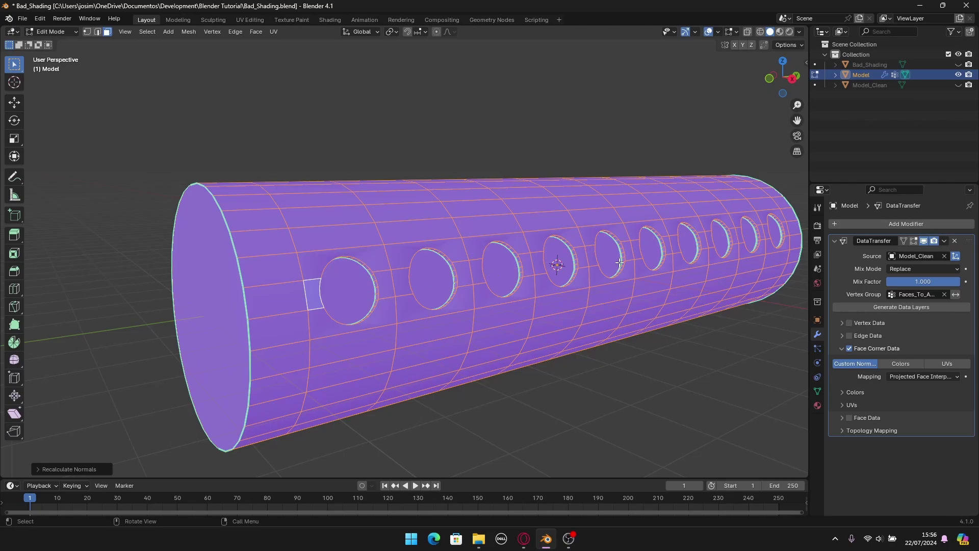
left_click(655, 333)
middle_click_drag(652, 332, 498, 297)
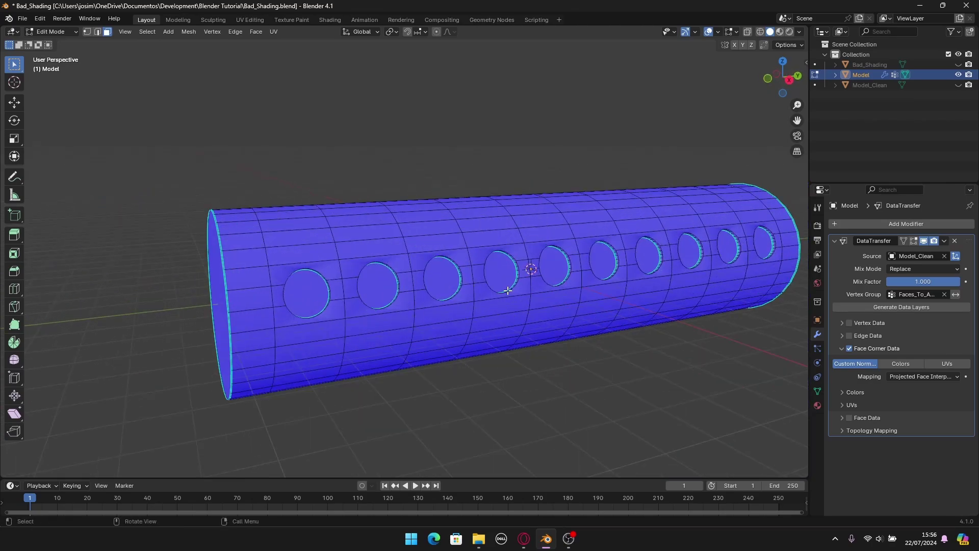
key("Tab")
scroll(463, 301, "up", 2)
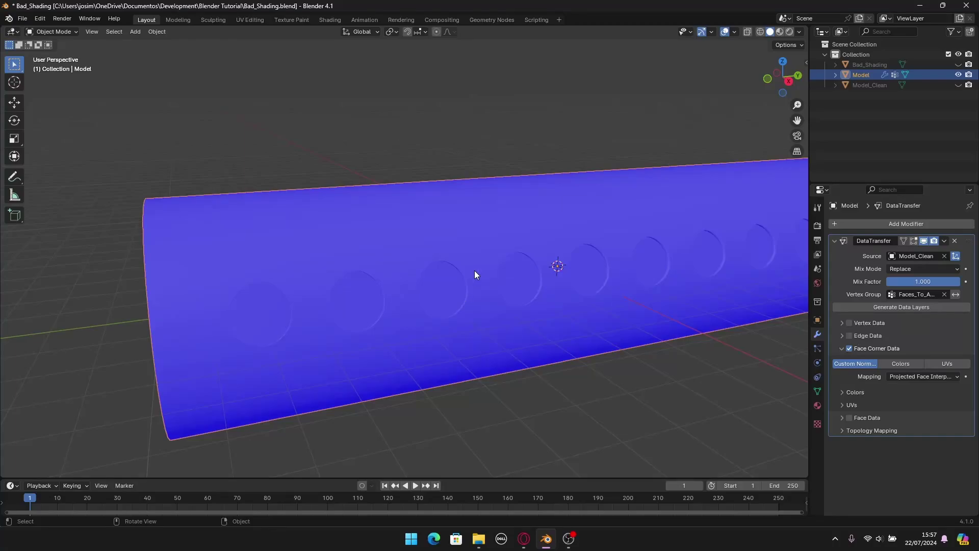
left_click(733, 33)
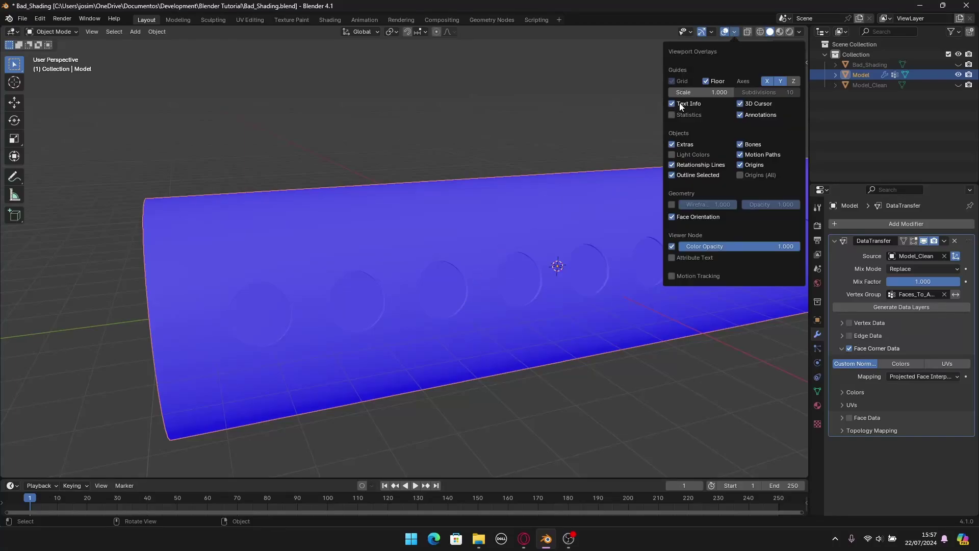
- Turn off Face Orientation and orbit to check the smooth grey shading around the holes
left_click(688, 217)
middle_click_drag(428, 112, 428, 236)
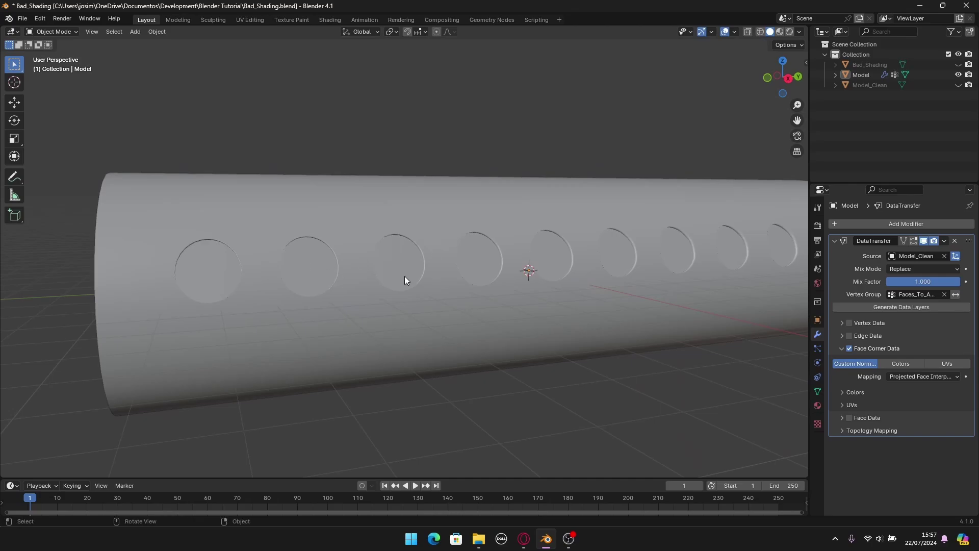
middle_click_drag(407, 277, 494, 290)
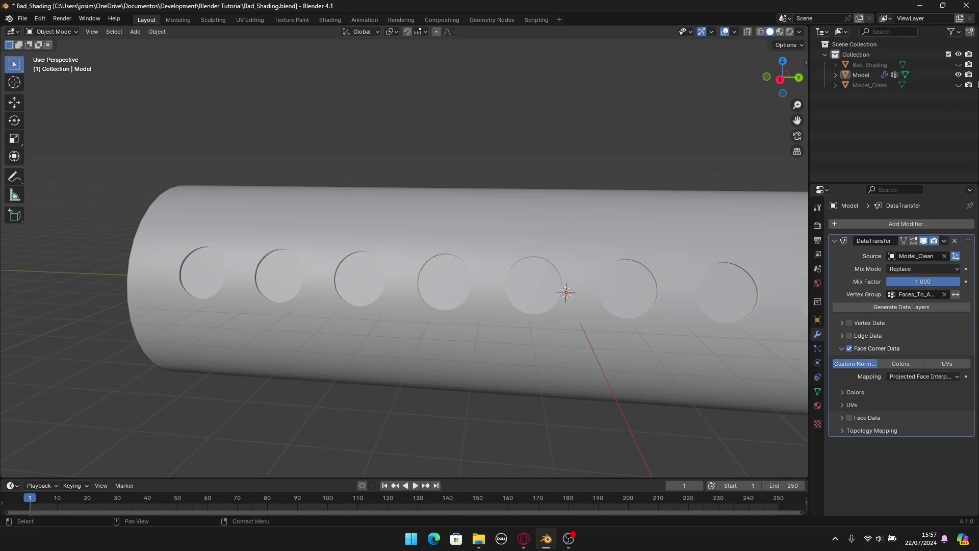
- Hide the holed Model, show Model_Clean, and view it from a flatter side angle
left_click(958, 75)
left_click(959, 84)
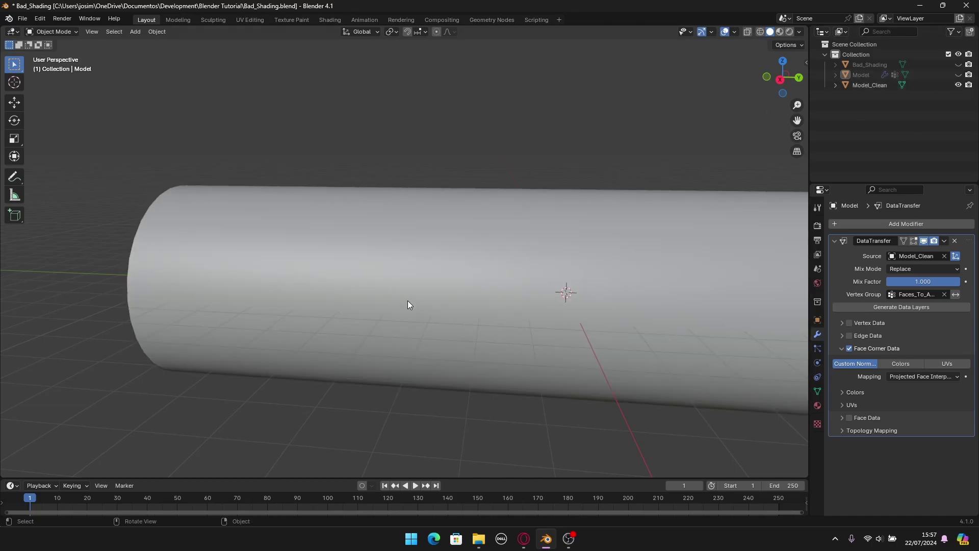
middle_click_drag(408, 302, 430, 289)
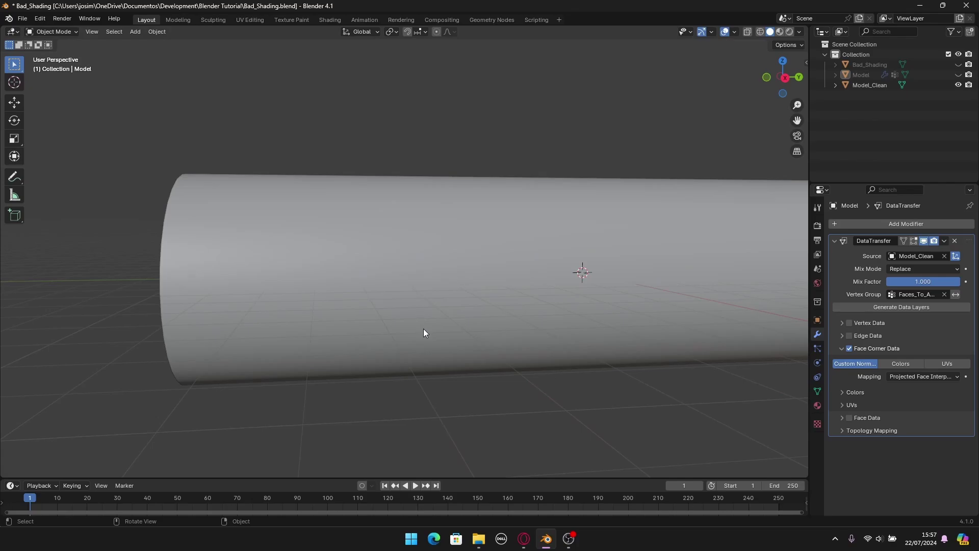
- Inspect the Model_Clean tube's faces in Edit Mode, then return to Object Mode
left_click(462, 240)
key("Tab")
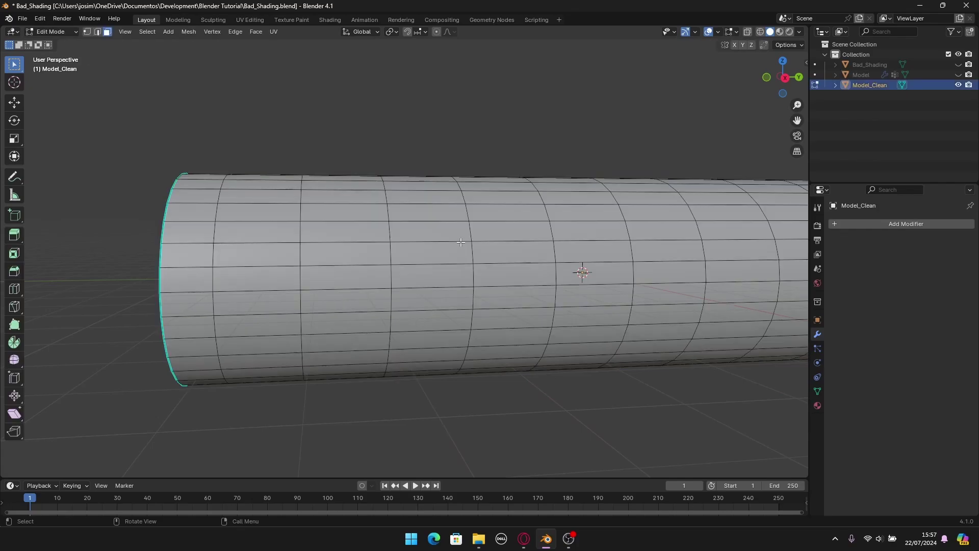
left_click_drag(284, 221, 486, 320)
key("alt+a")
key("Tab")
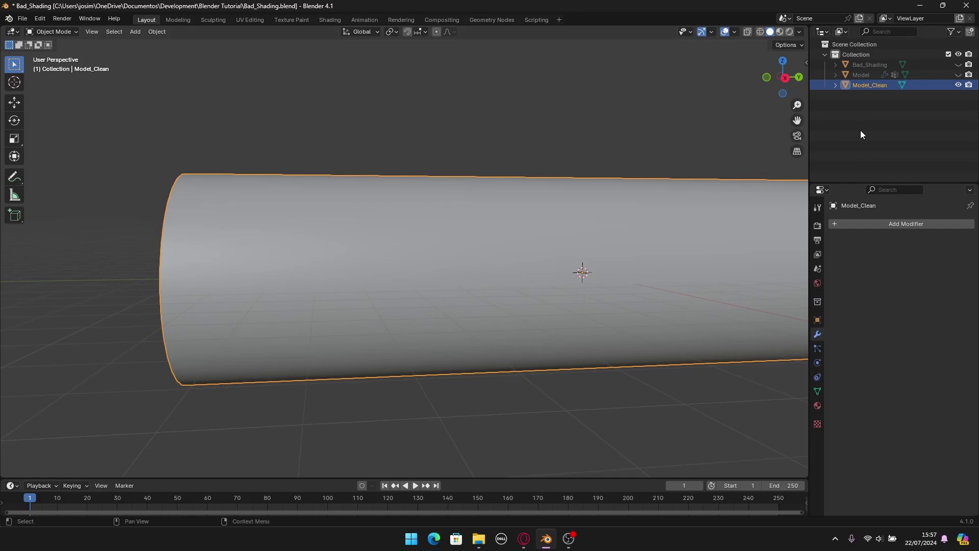
- Hide Model_Clean, show Model again, and select it while viewing the holes up close
left_click(959, 85)
left_click(958, 75)
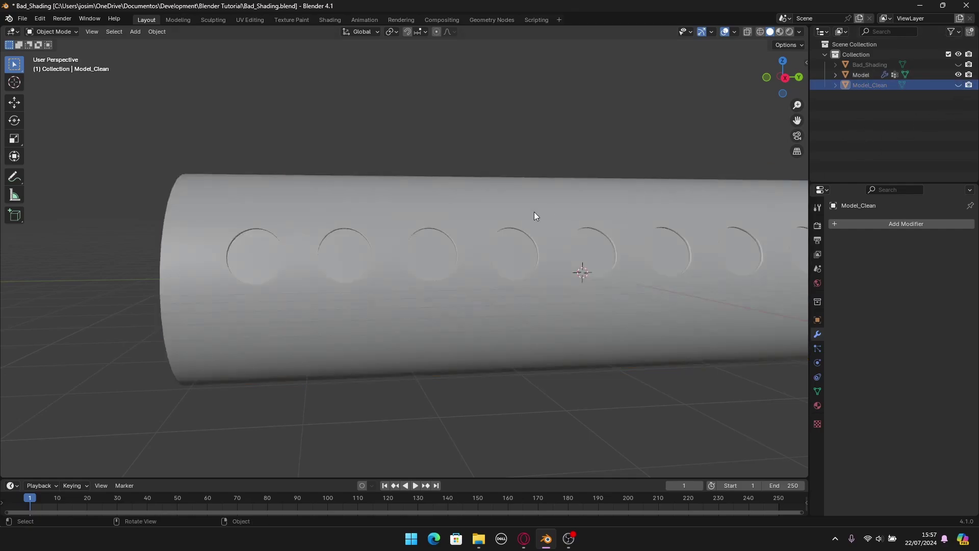
middle_click_drag(529, 241, 387, 315)
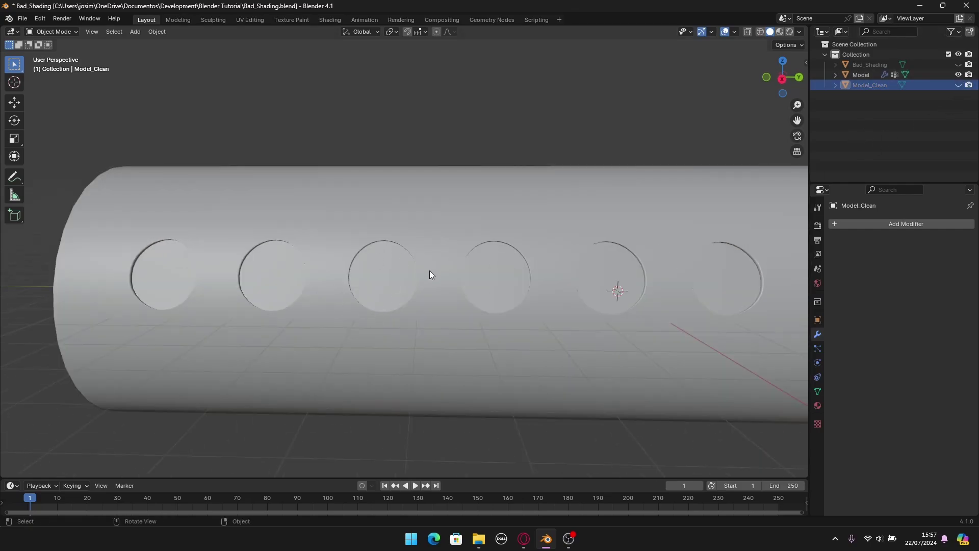
middle_click_drag(434, 284, 442, 304)
left_click(443, 249)
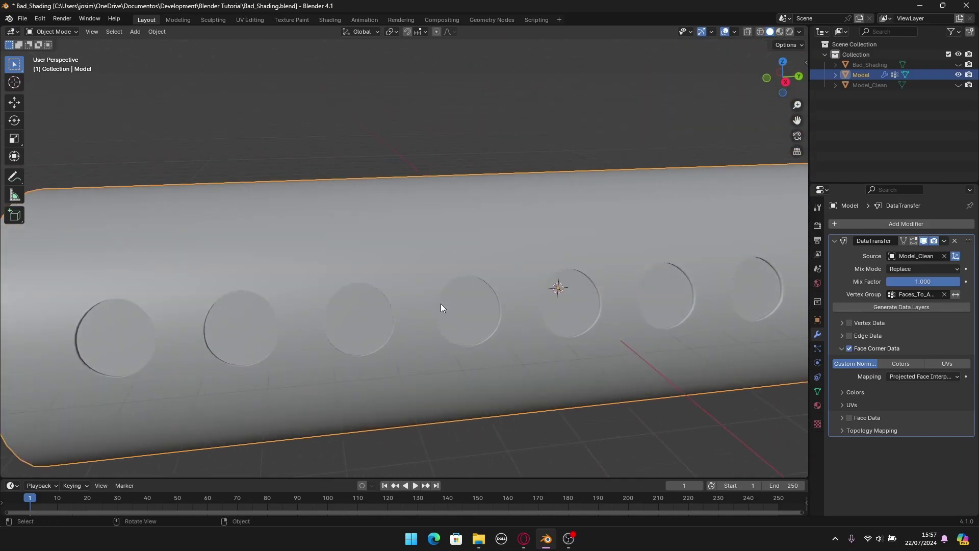
- Hide Model and show Model_Clean again to view the whole tube
left_click(958, 74)
left_click(958, 85)
scroll(516, 235, "down", 4)
middle_click_drag(516, 234, 547, 225)
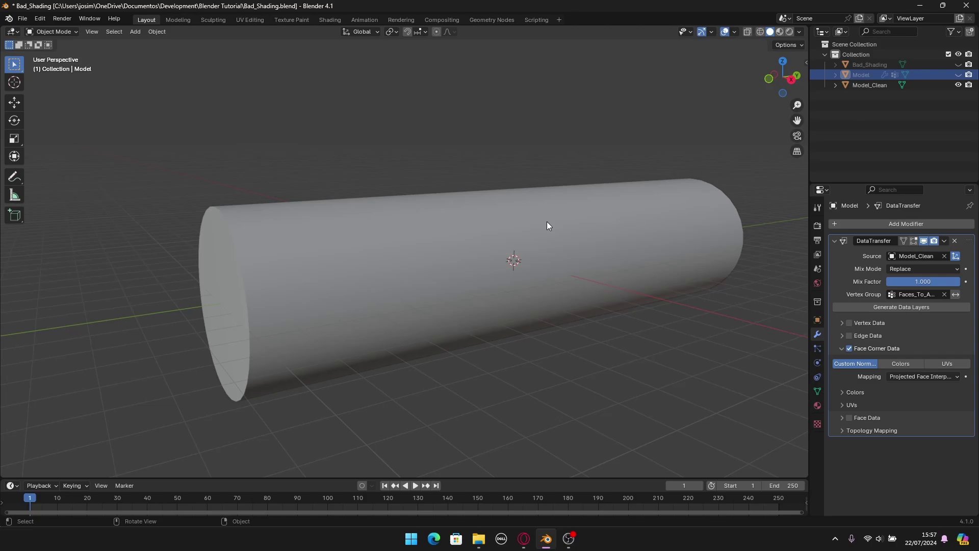
- Hide Model_Clean, show Model, and move the view closer to its row of window holes
left_click(574, 234)
left_click(958, 85)
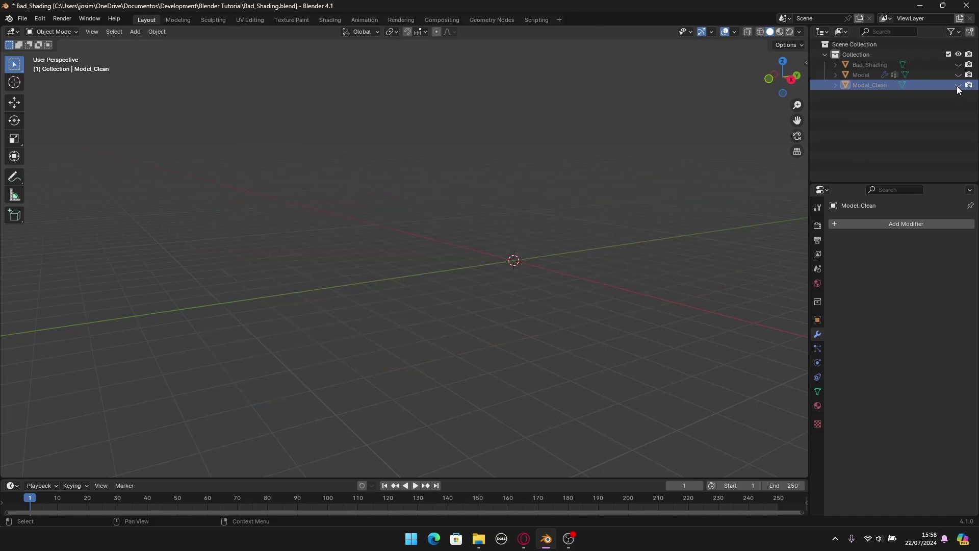
left_click(959, 74)
middle_click_drag(633, 250, 499, 270)
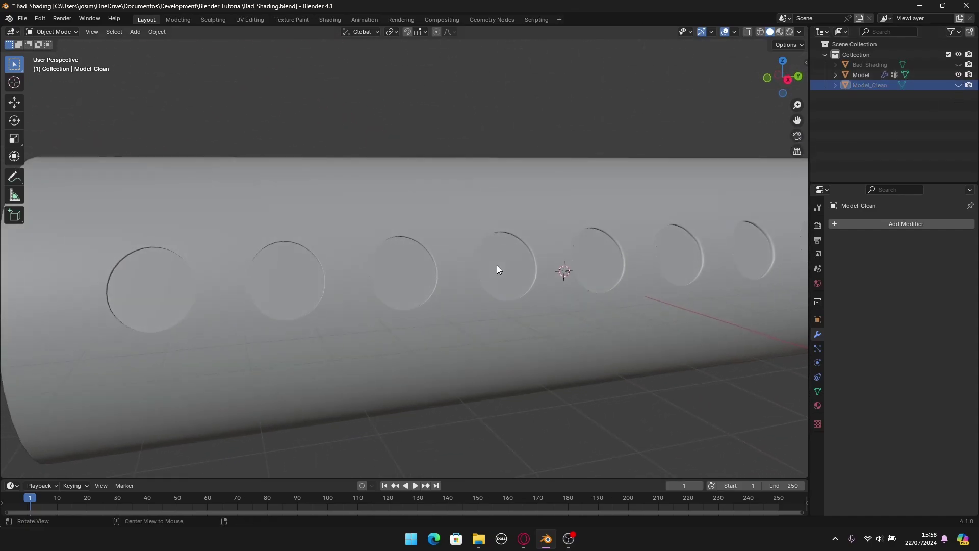
- Put Model in Edit Mode and turn on the DataTransfer modifier's display in Edit Mode
left_click(479, 217)
key("Tab")
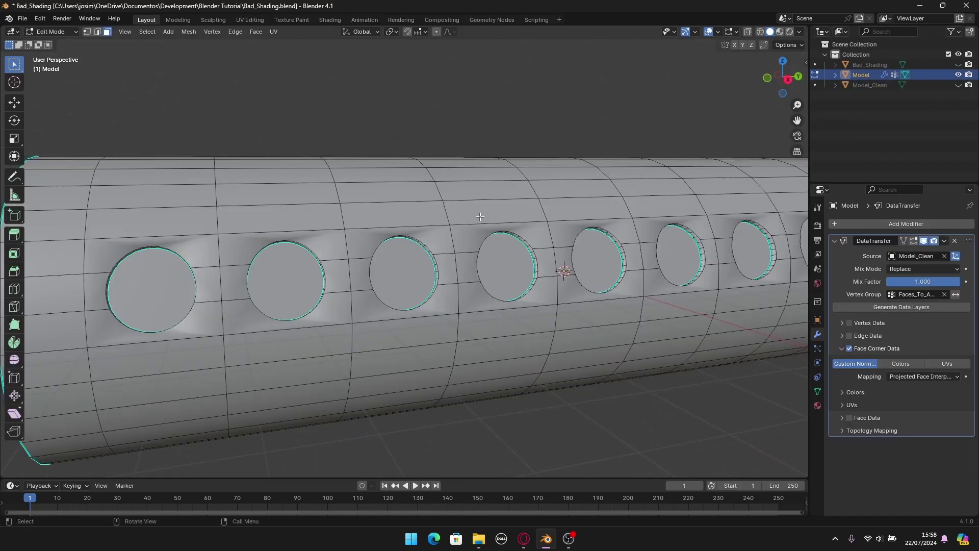
left_click(914, 241)
- Select and deselect faces between the window holes to check the edit-mode shading
middle_click_drag(515, 270, 491, 274)
scroll(490, 274, "up", 4)
key("1")
scroll(449, 270, "up", 3)
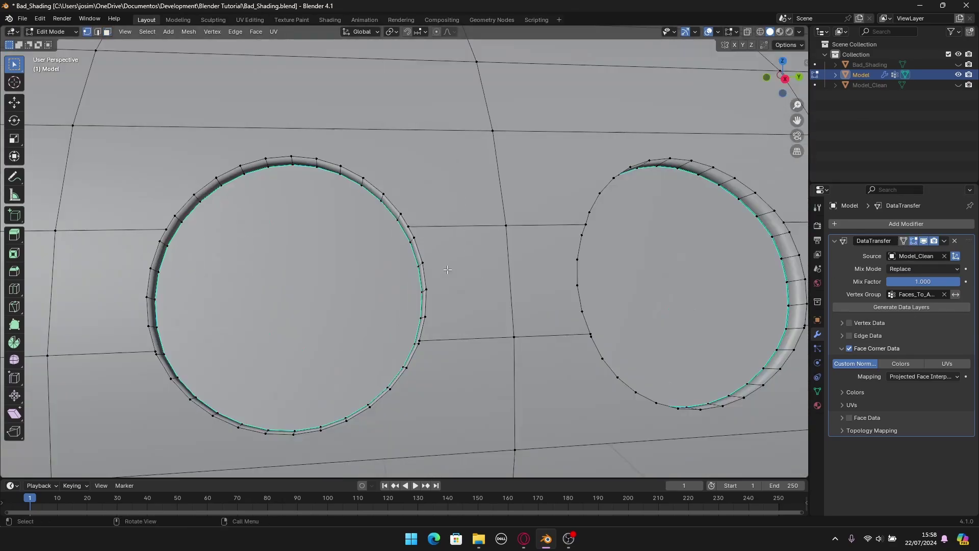
key("3")
left_click(454, 279)
left_click(544, 286)
left_click(462, 283)
key("a")
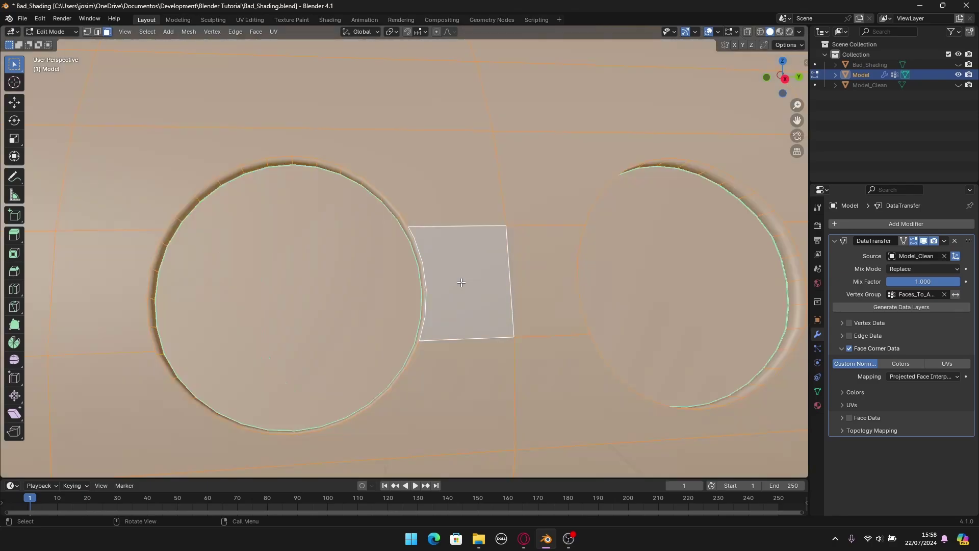
scroll(462, 284, "down", 8)
key("alt+a")
middle_click_drag(450, 287, 478, 293)
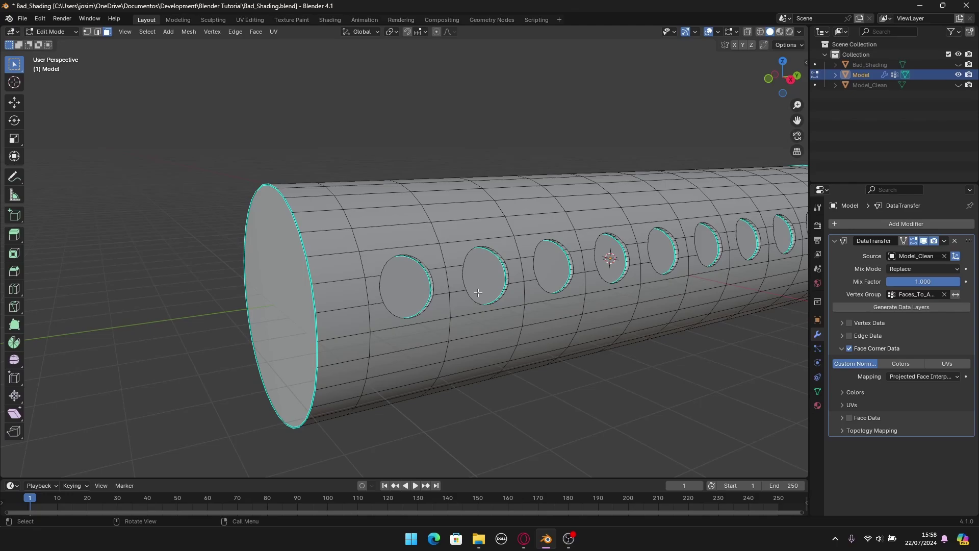
- Back in Object Mode, select Model and apply its DataTransfer modifier with Ctrl+A
key("Tab")
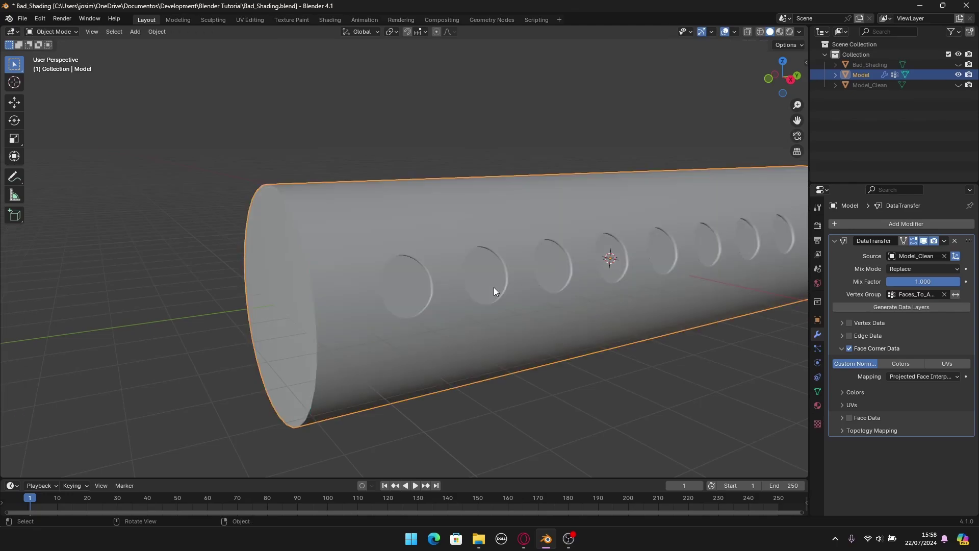
middle_click_drag(555, 274, 476, 306)
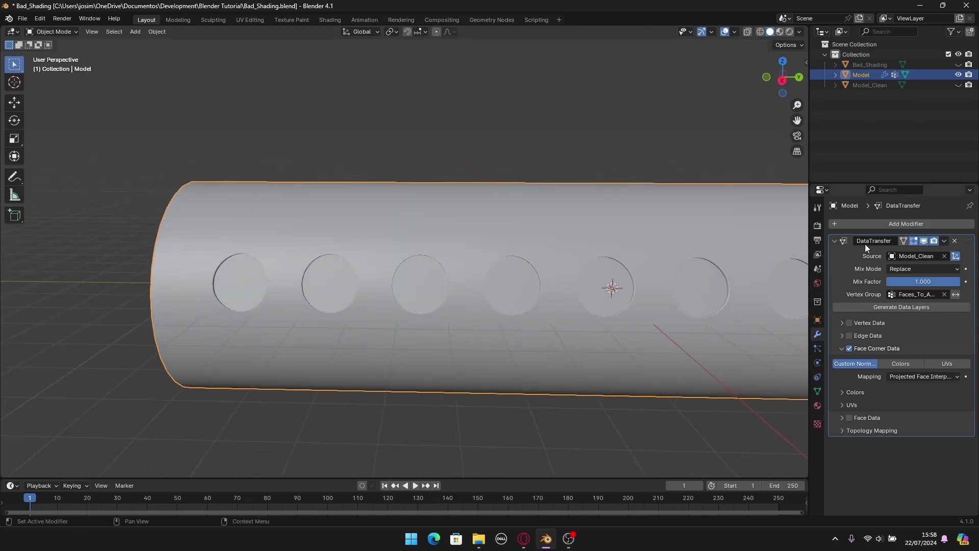
middle_click_drag(675, 342, 441, 319)
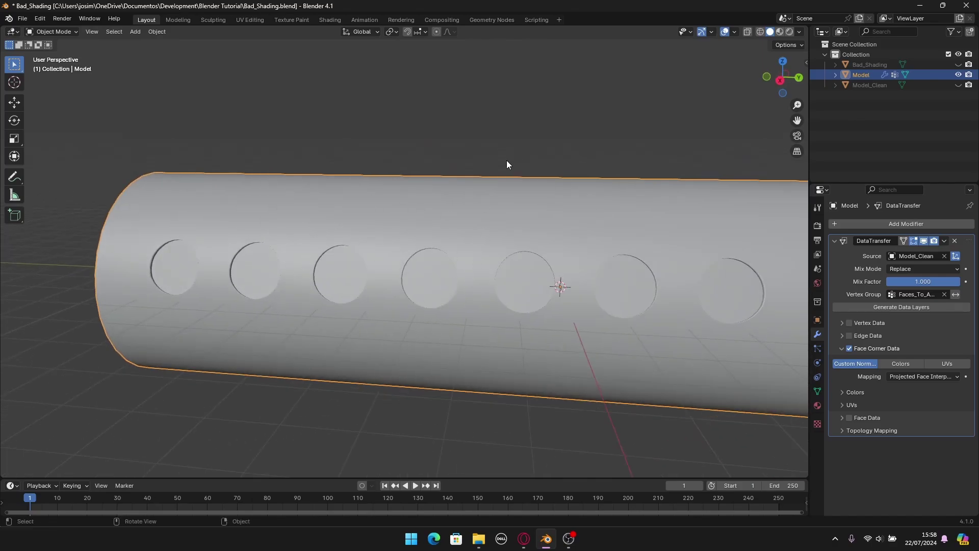
middle_click_drag(540, 313, 450, 284)
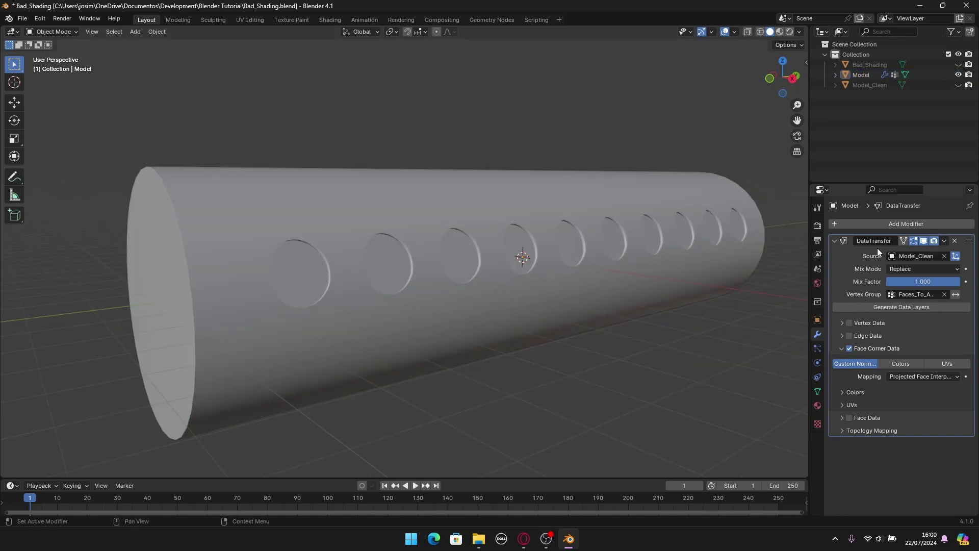
left_click(553, 245)
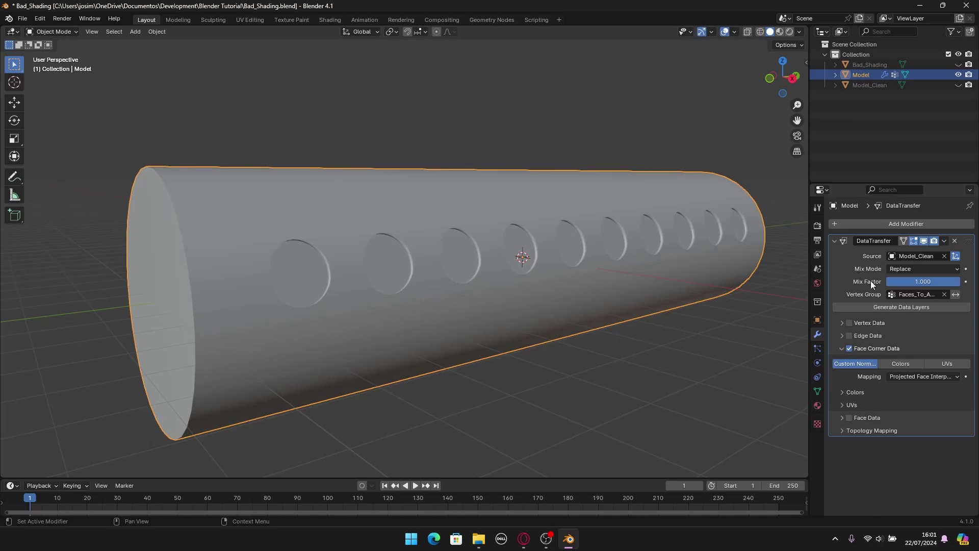
key("ctrl+a")
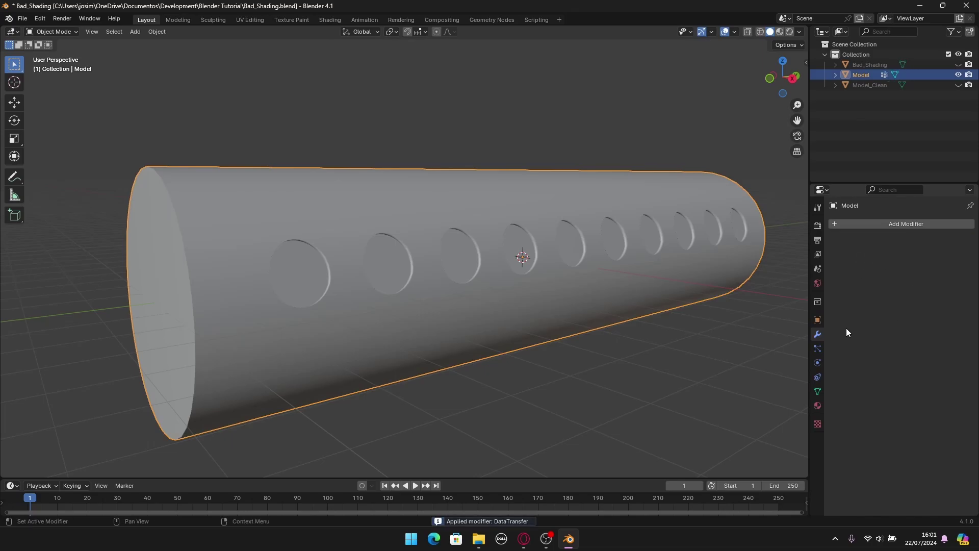
middle_click_drag(599, 314, 579, 315)
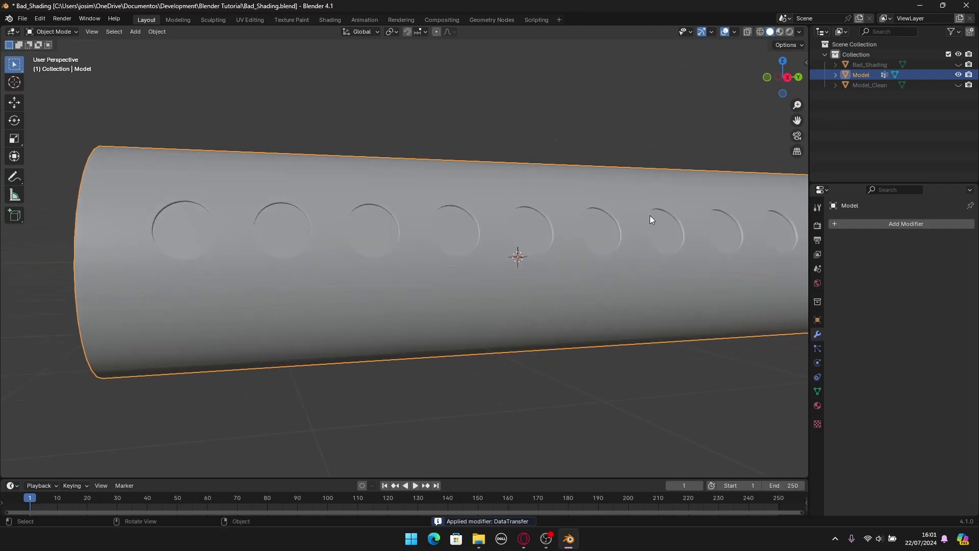
- Switch the viewport lighting to MatCap so the cylinder shows red
left_click(800, 32)
left_click(795, 82)
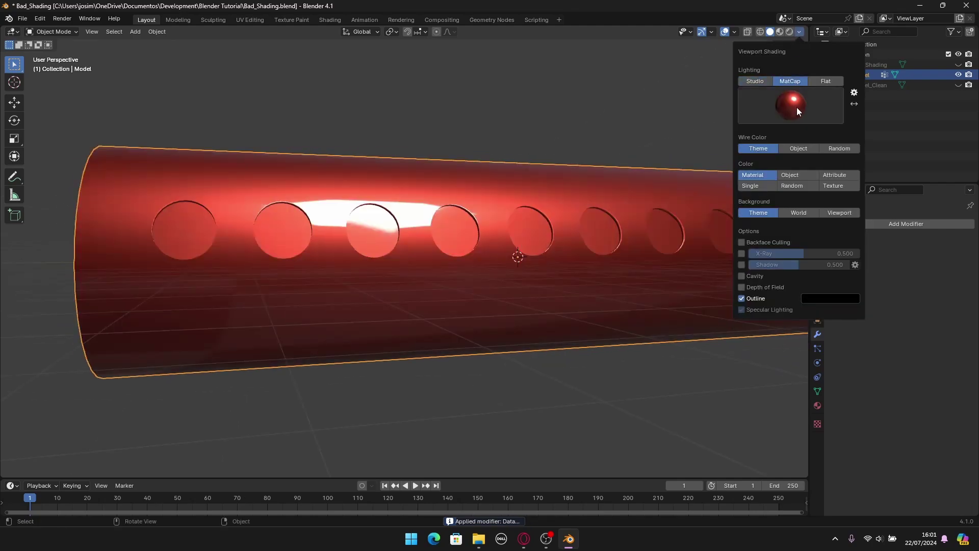
mouse_move(508, 261)
middle_mouse_down()
mouse_move(485, 274)
mouse_move(499, 242)
mouse_move(507, 269)
mouse_move(482, 291)
middle_mouse_up()
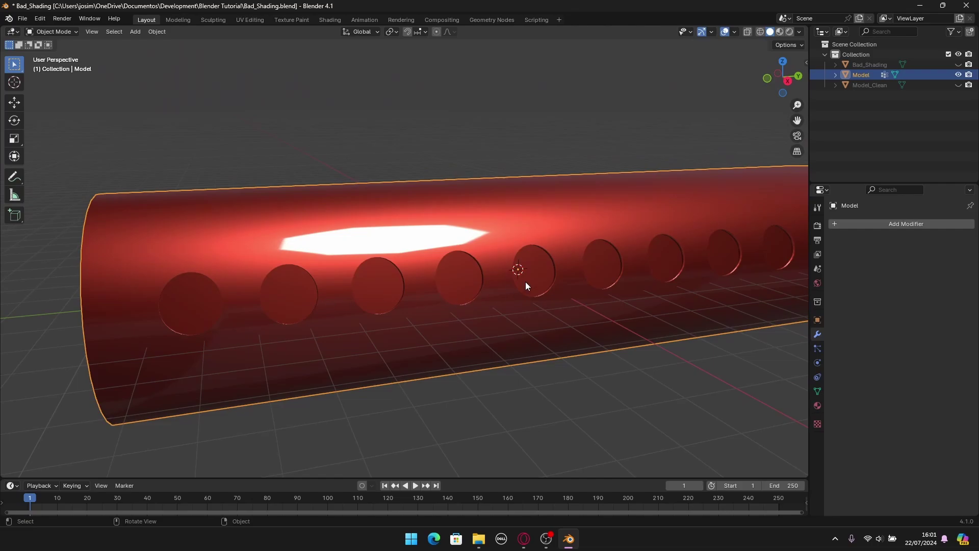
- Check the mesh faces in Edit Mode, then return to Object Mode and view it from below
key("Tab")
scroll(510, 288, "up", 5)
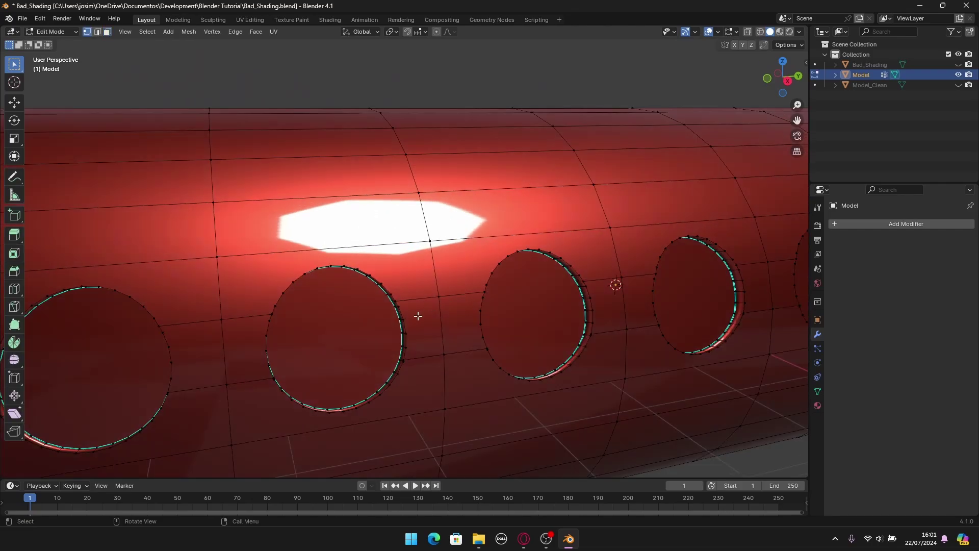
key("3")
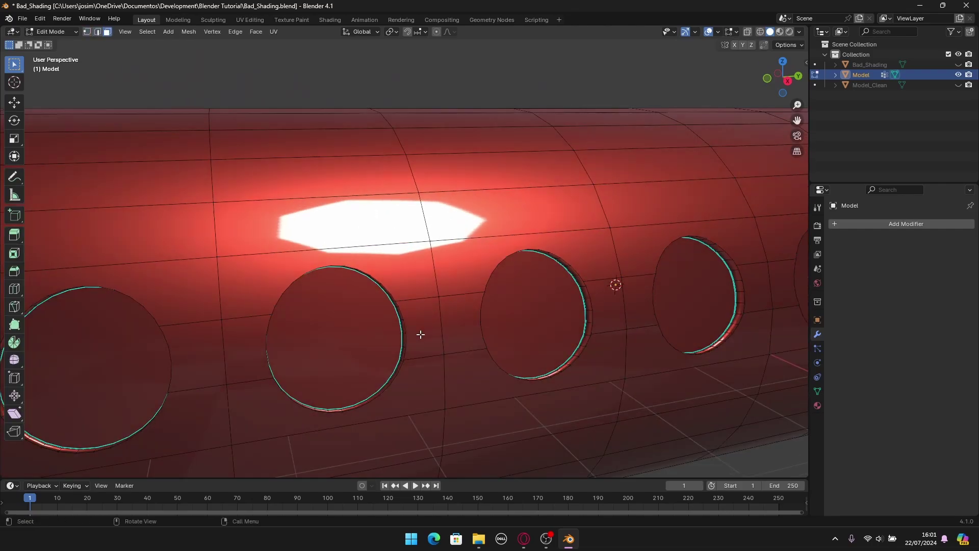
scroll(429, 330, "down", 6)
key("Tab")
scroll(461, 300, "up", 1)
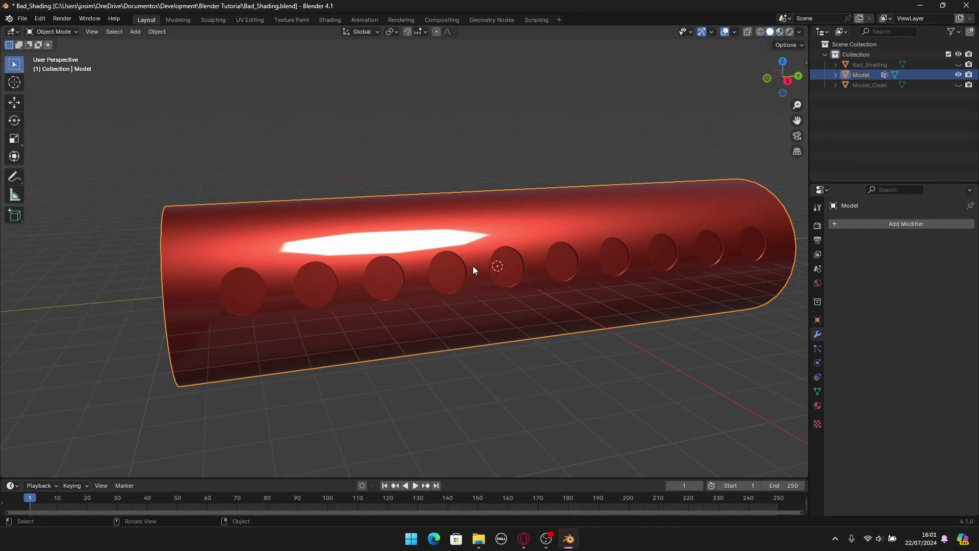
mouse_move(472, 265)
middle_mouse_down()
mouse_move(488, 265)
mouse_move(449, 272)
mouse_move(459, 256)
mouse_move(471, 267)
middle_mouse_up()
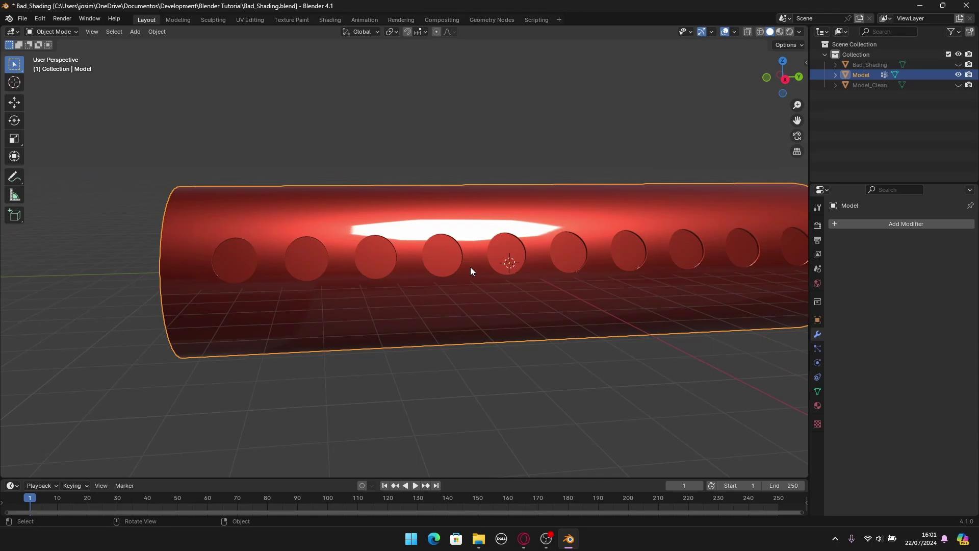
scroll(470, 267, "down", 1)
middle_click_drag(489, 289, 483, 328)
scroll(472, 274, "up", 2)
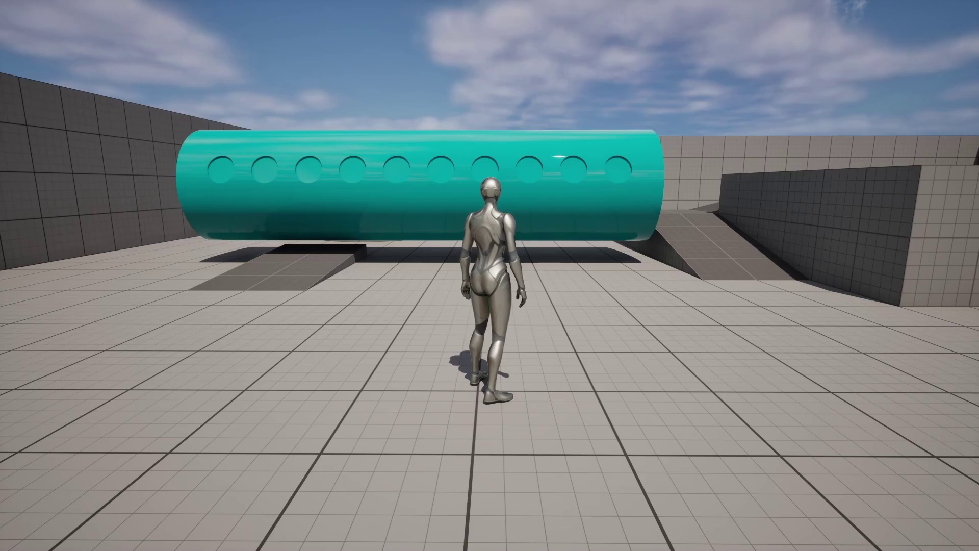
- Walk the character alongside the fuselage in the game engine preview using W, A, S
key("w")
key("a")
key("s")
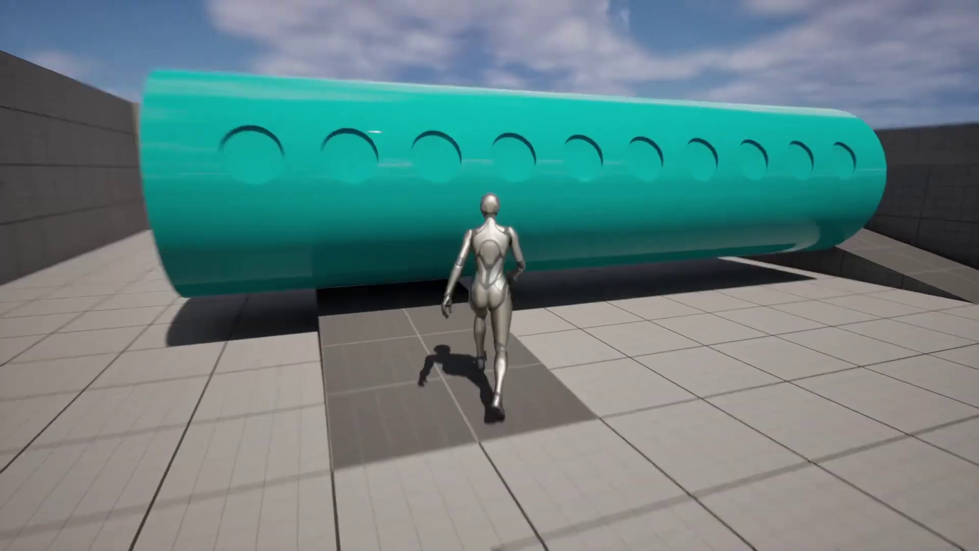
key("a")
key("w")
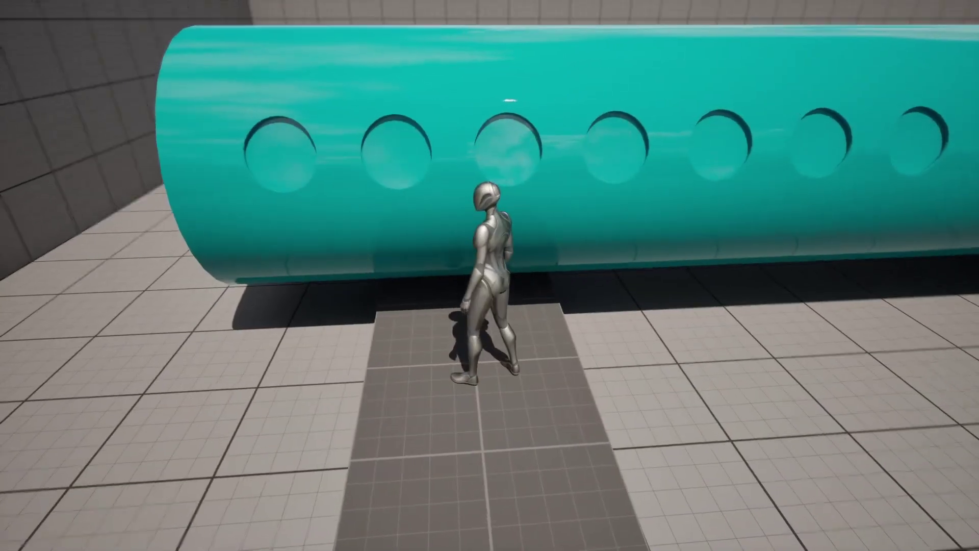